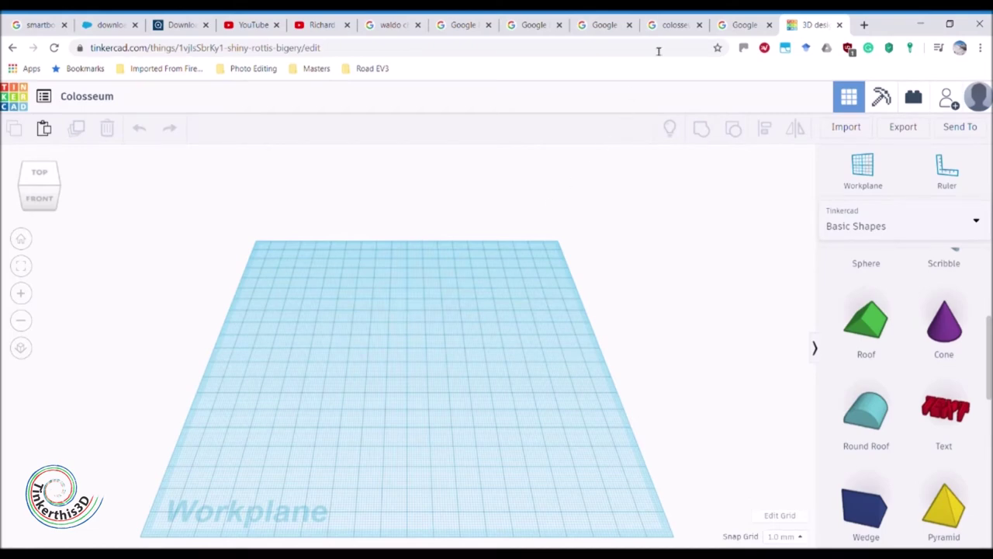
Review the Colosseum image search results and the aerial comparison photo of the Colosseum as modelling reference
{"action": "left_click", "coordinate": [665, 24]}
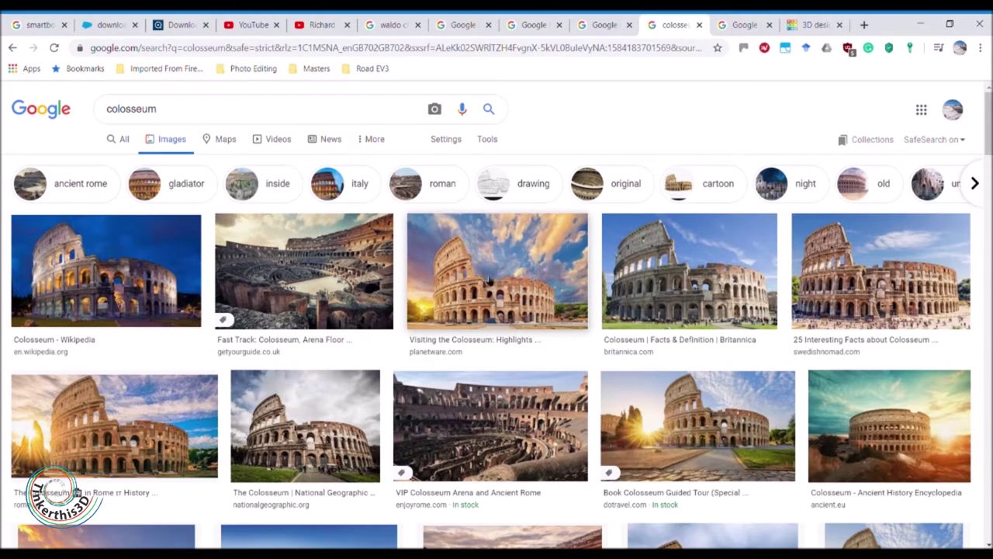
{"action": "scroll", "coordinate": [521, 312], "scroll_direction": "down", "scroll_amount": 1}
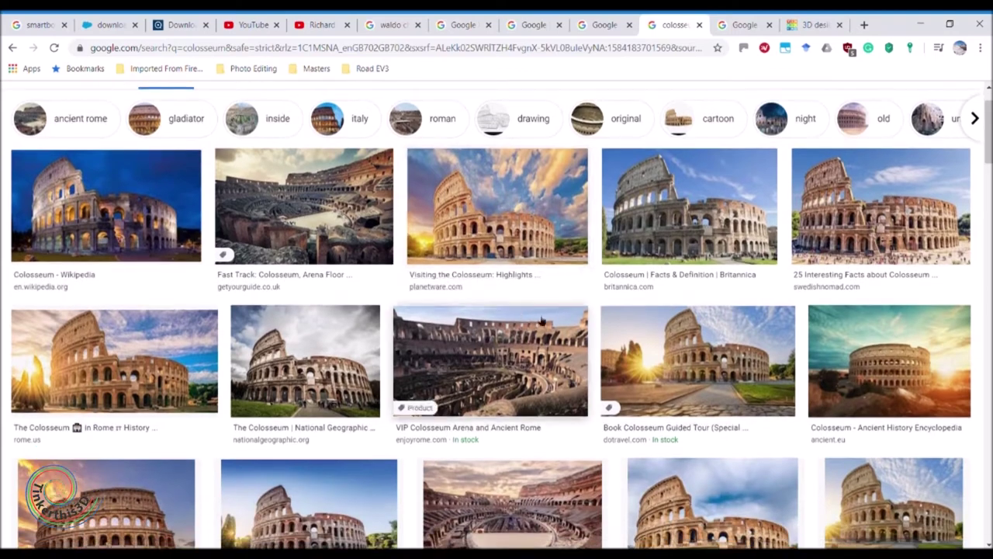
{"action": "left_click", "coordinate": [741, 24]}
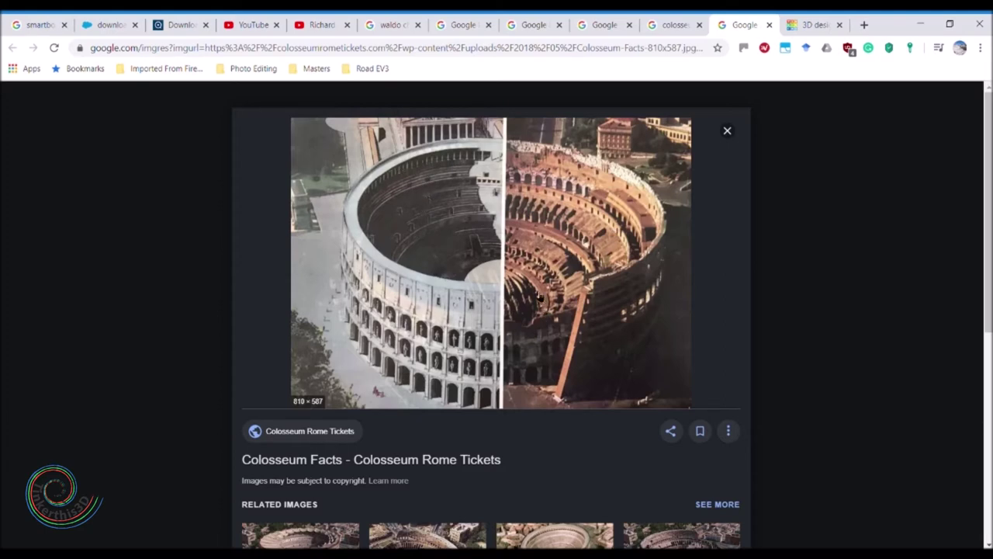
Return to the Tinkercad design, place a solid cylinder on the workplane and size it to 82 × 82 mm
{"action": "left_click", "coordinate": [812, 23]}
{"action": "scroll", "coordinate": [938, 407], "scroll_direction": "up", "scroll_amount": 5}
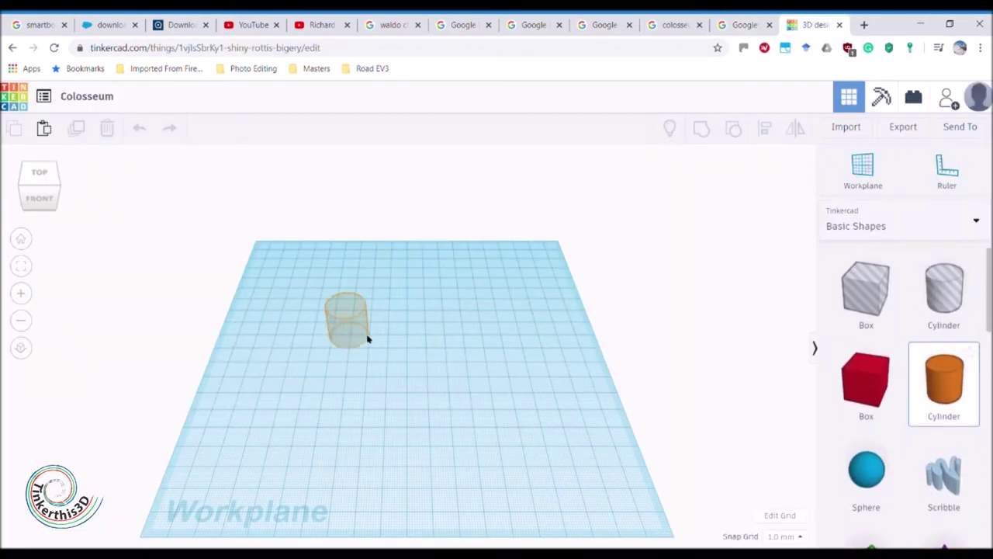
{"action": "left_click", "coordinate": [390, 359]}
{"action": "left_click_drag", "start_coordinate": [401, 356], "coordinate": [474, 463]}
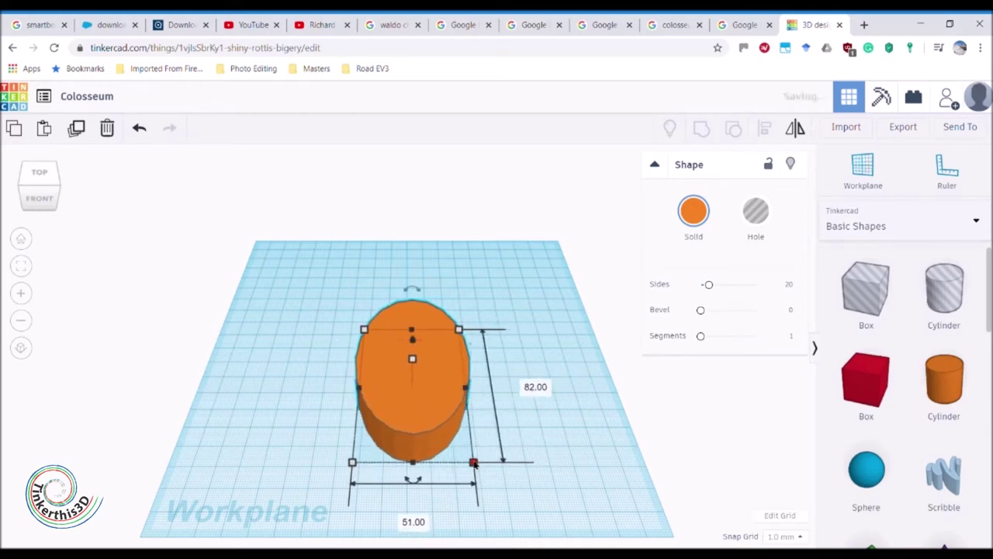
{"action": "left_click", "coordinate": [415, 522]}
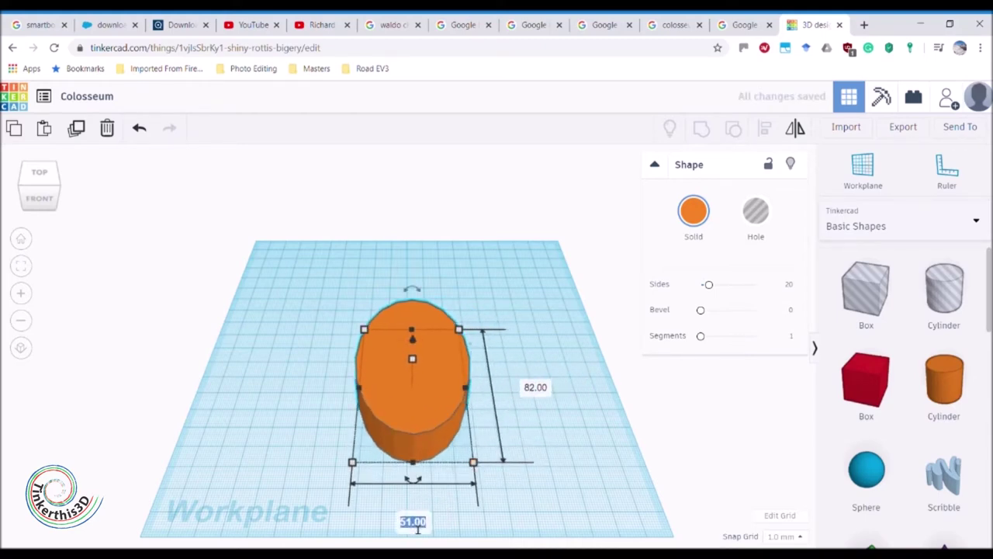
{"action": "type", "text": "82"}
{"action": "key", "text": "Return"}
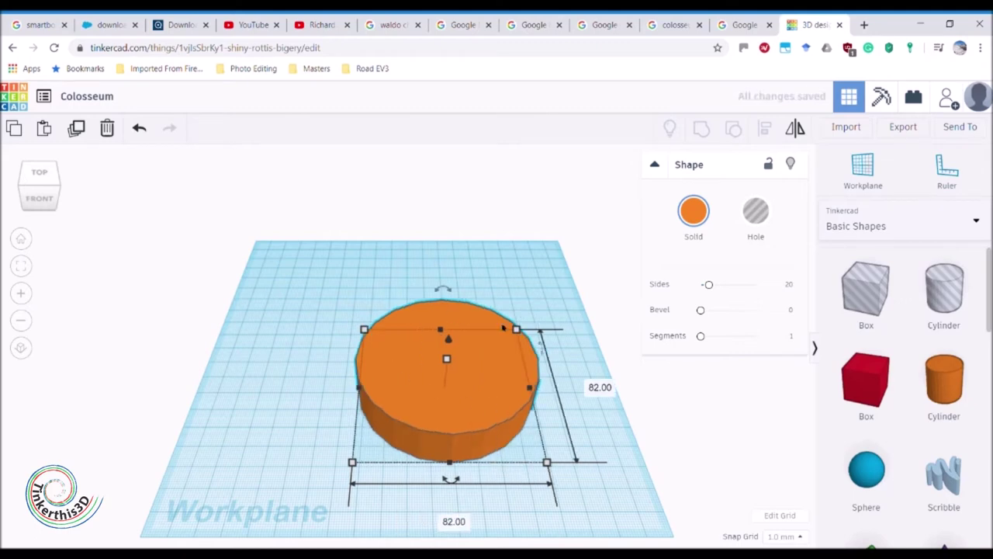
{"action": "left_click", "coordinate": [586, 406]}
Duplicate the 82 mm cylinder and shift the copy sideways so that it partly overlaps the original
{"action": "left_click", "coordinate": [472, 392]}
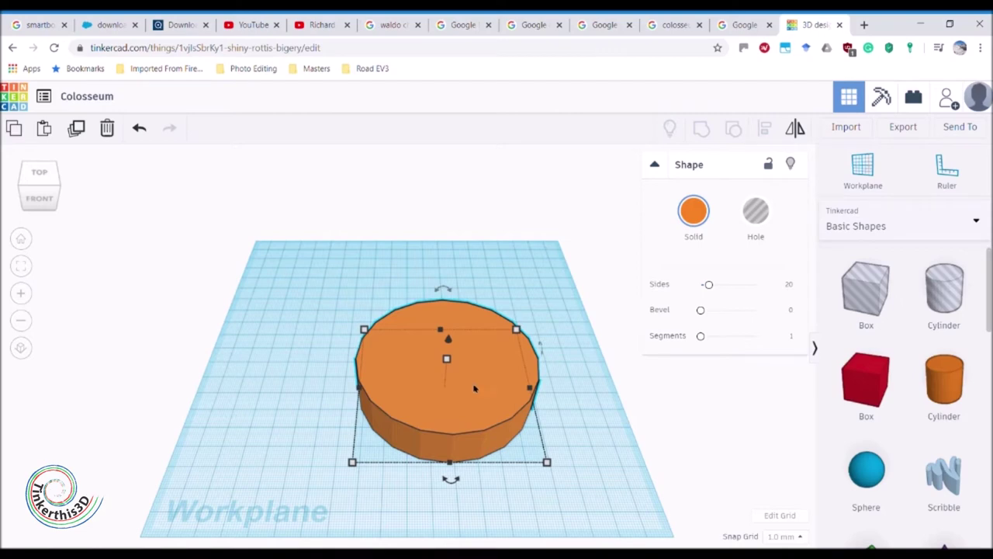
{"action": "key", "text": "ctrl+d"}
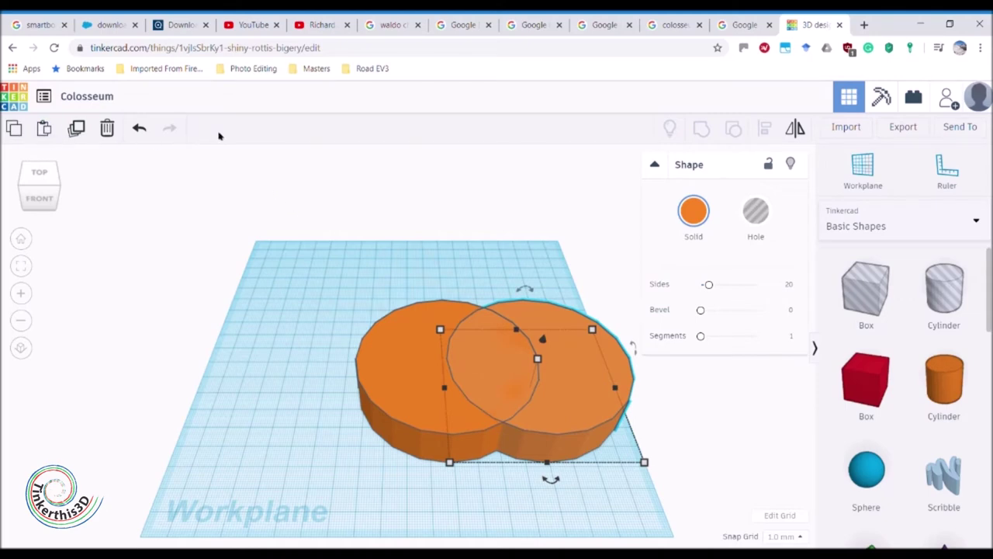
{"action": "left_click", "coordinate": [360, 185]}
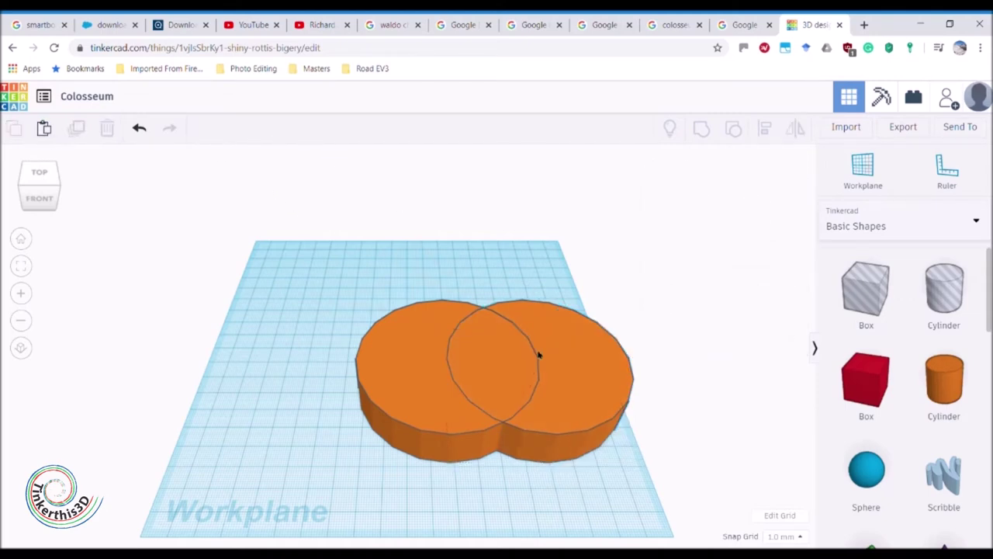
Set both the length and the width of the copied cylinder to 72 mm
{"action": "left_click", "coordinate": [592, 453]}
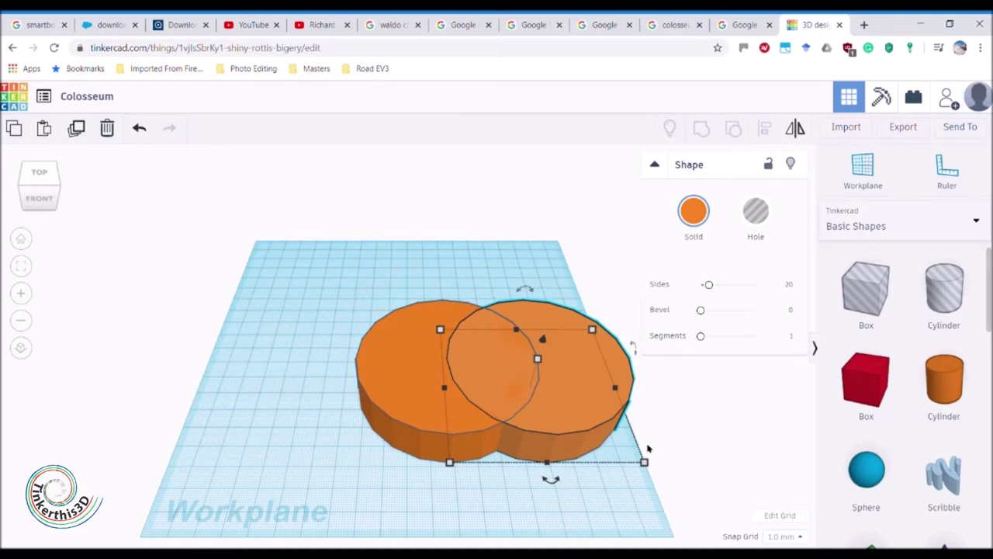
{"action": "mouse_move", "coordinate": [645, 461]}
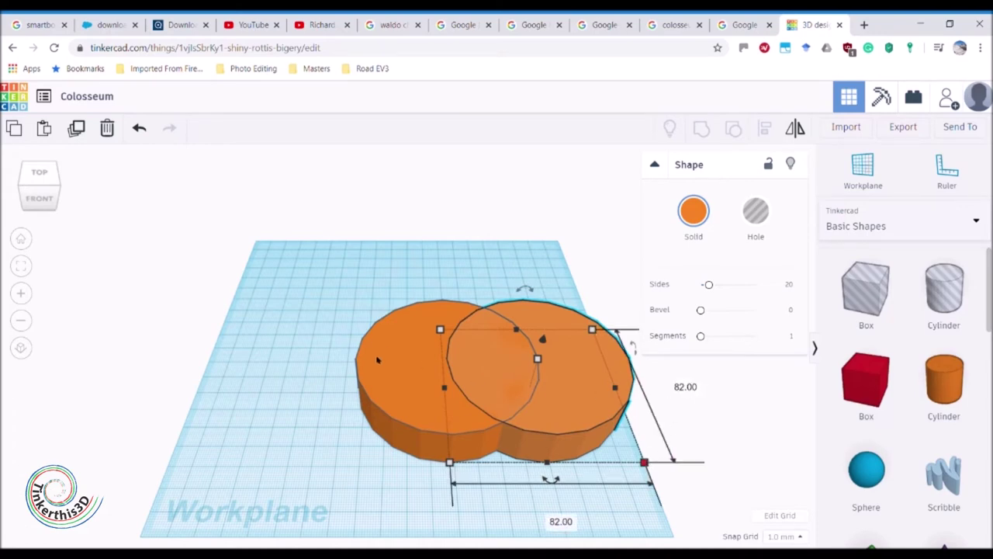
{"action": "left_click", "coordinate": [685, 387]}
{"action": "type", "text": "72"}
{"action": "key", "text": "Return"}
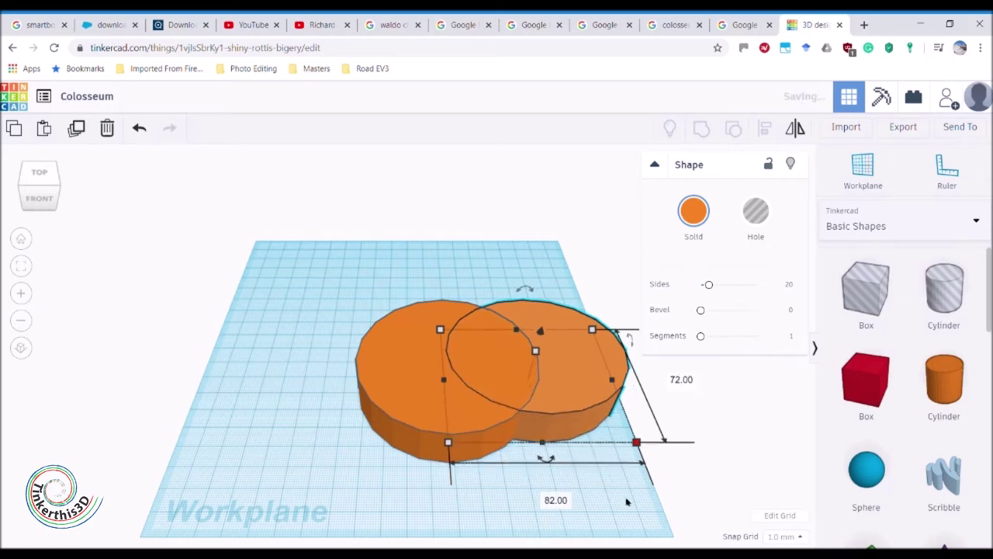
{"action": "left_click", "coordinate": [557, 503]}
{"action": "type", "text": "72"}
{"action": "key", "text": "Return"}
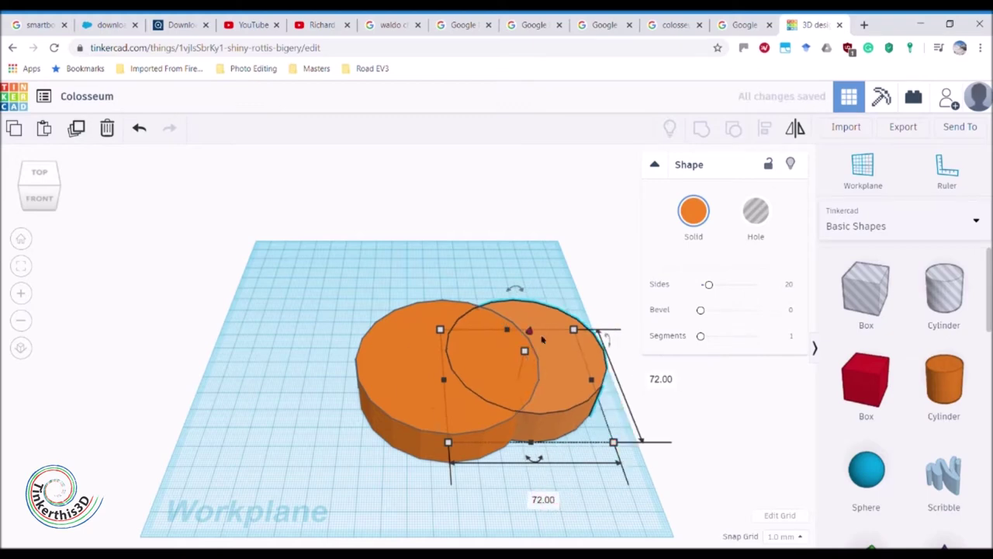
Align the two cylinders so that the smaller one is centred inside the larger one in both horizontal directions
{"action": "mouse_move", "coordinate": [559, 393]}
{"action": "left_mouse_down"}
{"action": "mouse_move", "coordinate": [496, 417]}
{"action": "mouse_move", "coordinate": [472, 401]}
{"action": "mouse_move", "coordinate": [562, 402]}
{"action": "left_mouse_up"}
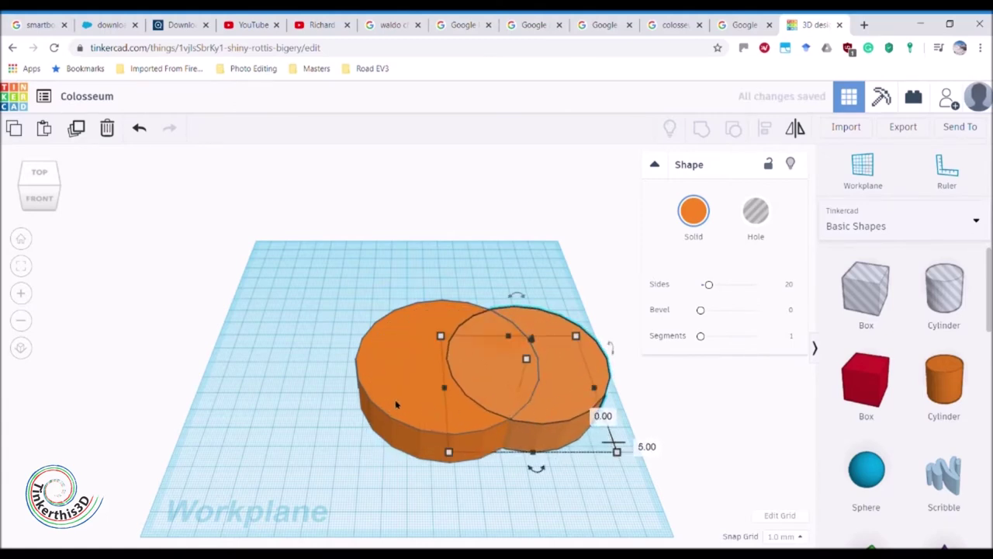
{"action": "left_click", "coordinate": [401, 399], "text": "shift"}
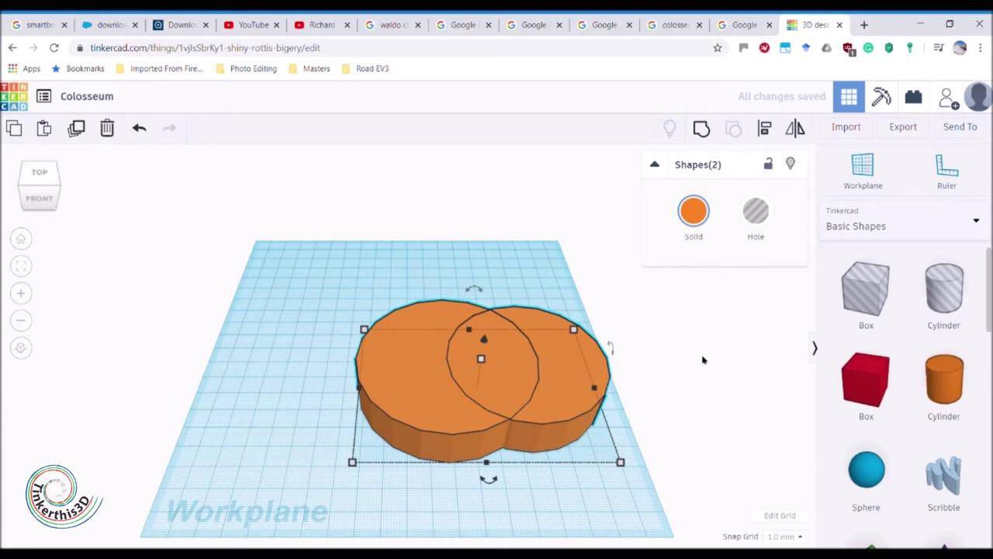
{"action": "left_click", "coordinate": [768, 131]}
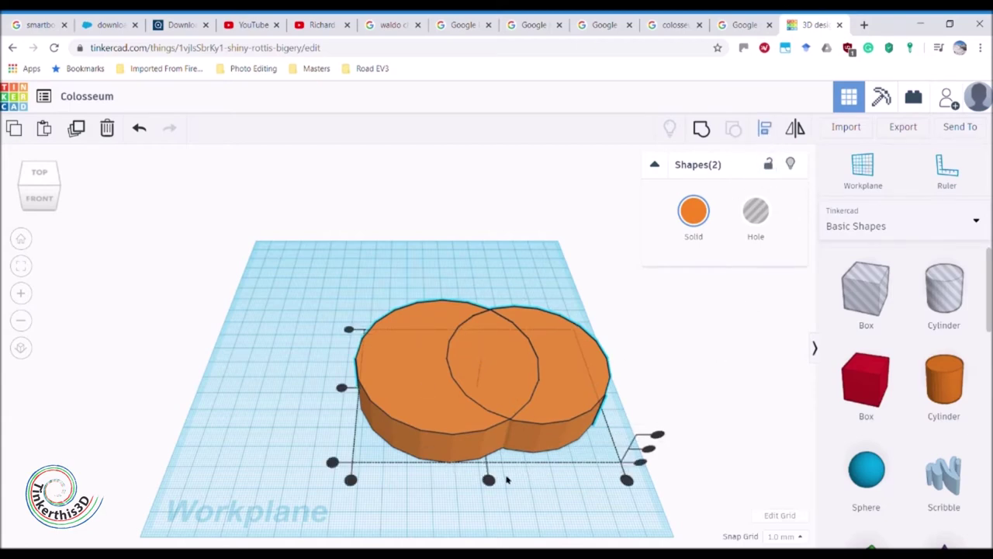
{"action": "left_click", "coordinate": [488, 481]}
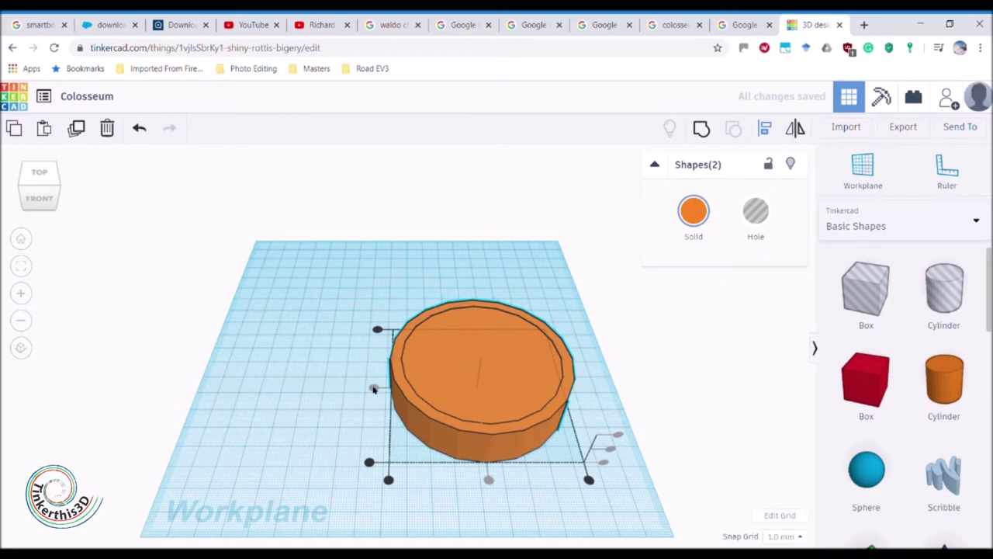
{"action": "left_click", "coordinate": [373, 388]}
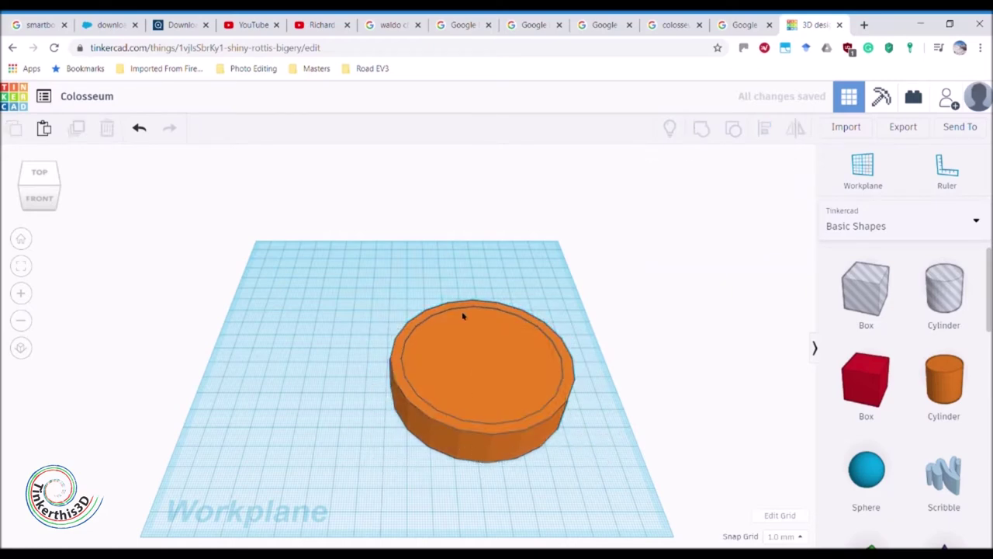
Turn the inner 72 mm cylinder into a hole and stretch its height to 38 mm
{"action": "left_click", "coordinate": [498, 384]}
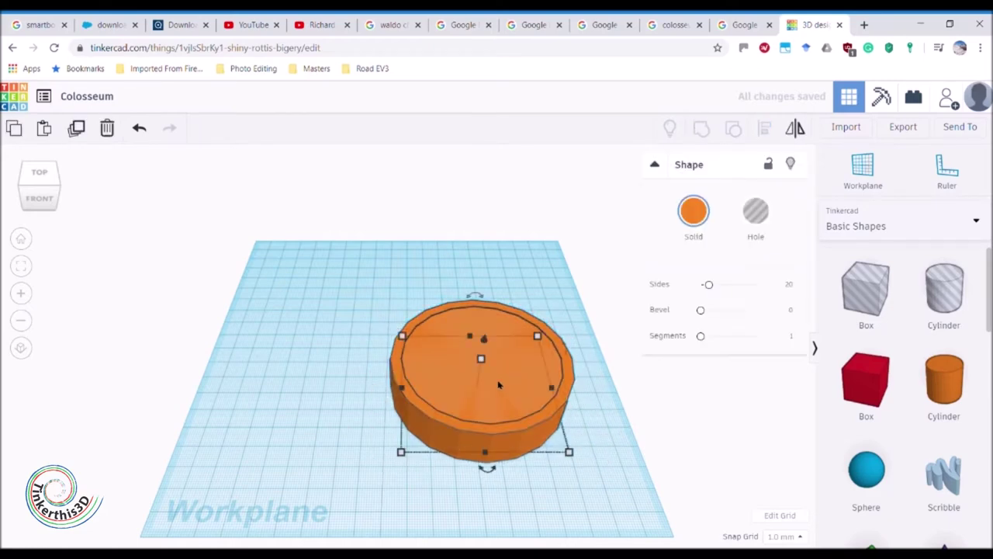
{"action": "left_click", "coordinate": [756, 211]}
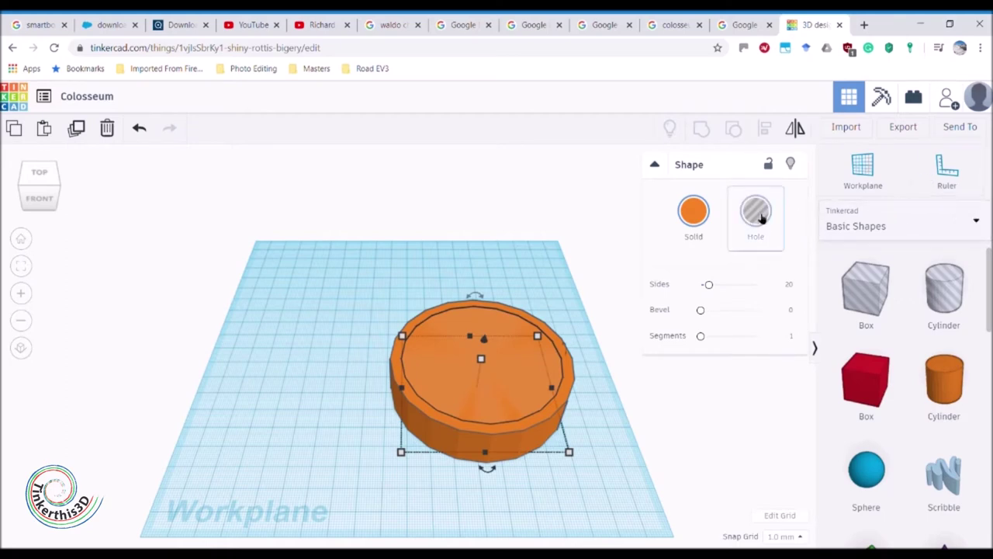
{"action": "left_click", "coordinate": [590, 418]}
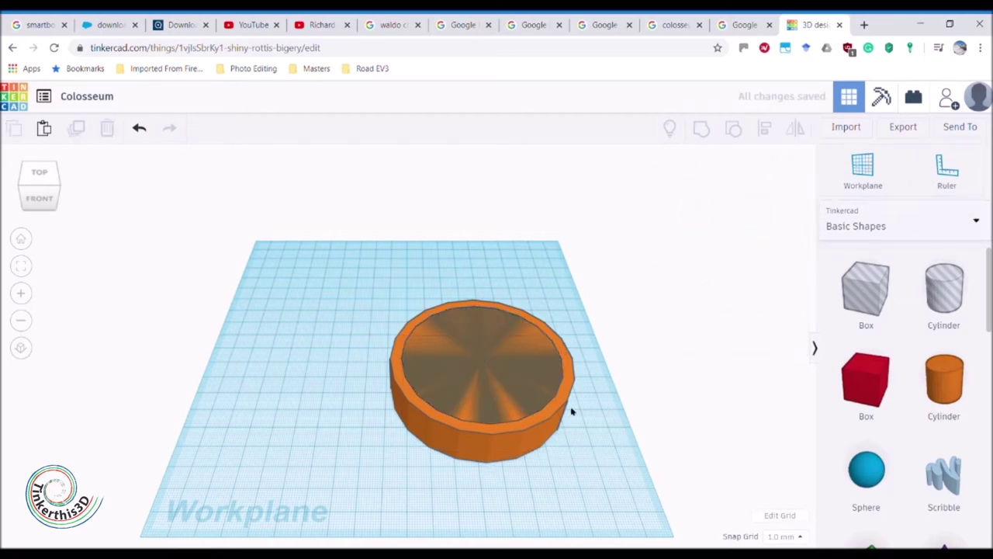
{"action": "left_click", "coordinate": [487, 356]}
{"action": "left_click_drag", "start_coordinate": [485, 357], "coordinate": [487, 329]}
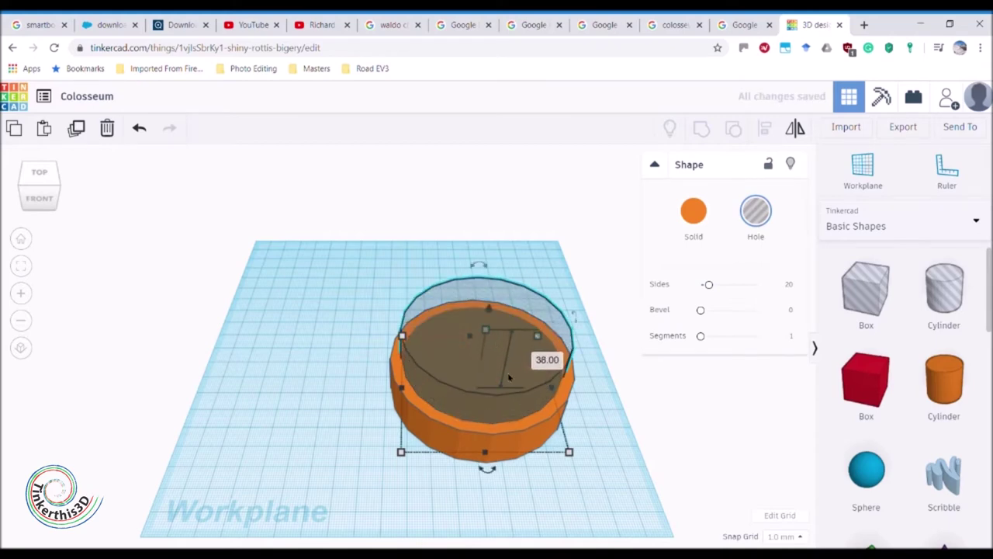
{"action": "key", "text": "ctrl+Down"}
{"action": "key", "text": "ctrl+Down"}
{"action": "key", "text": "ctrl+Down"}
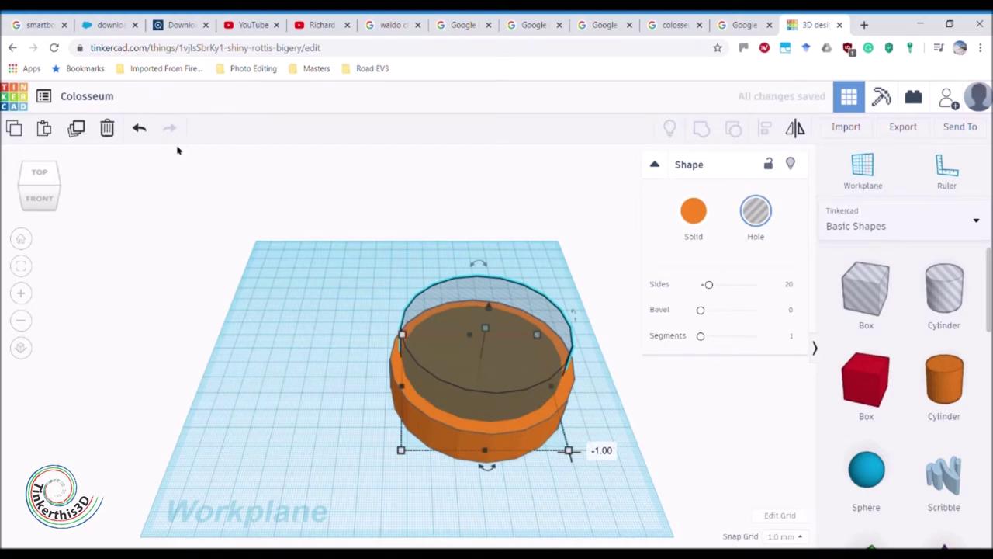
{"action": "left_click", "coordinate": [141, 129]}
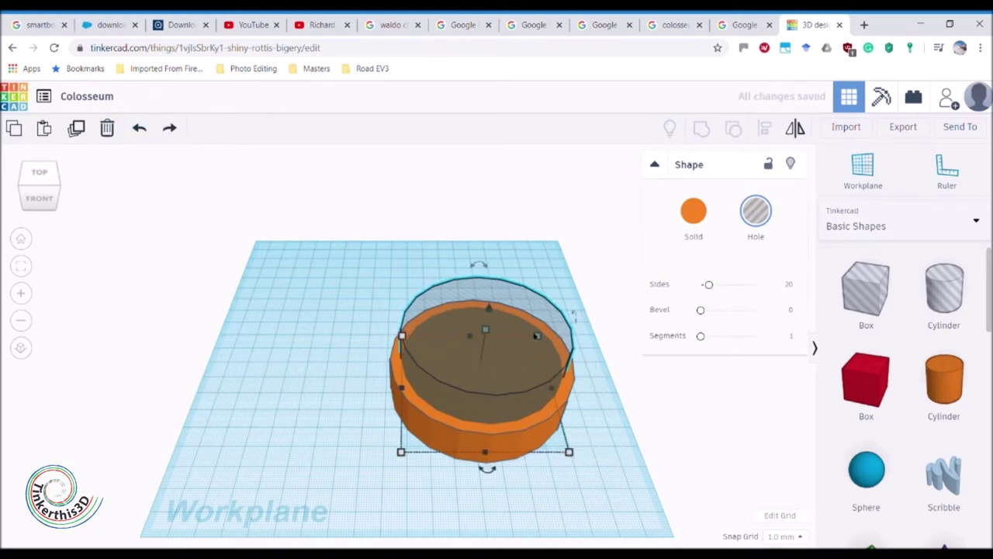
Lower the hole cylinder by 8 mm and group it with the solid cylinder to cut out a hollow ring
{"action": "left_click_drag", "start_coordinate": [489, 309], "coordinate": [487, 322]}
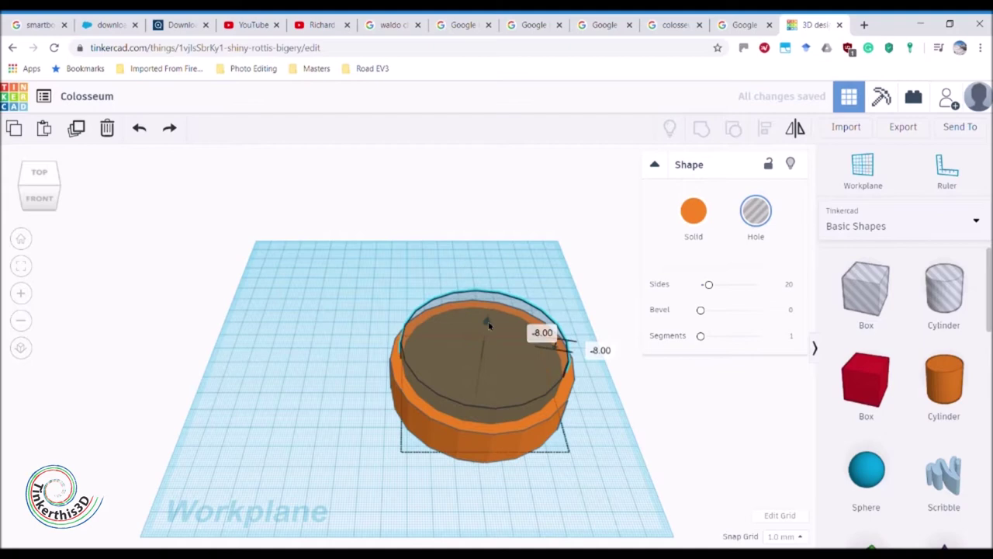
{"action": "left_click", "coordinate": [456, 436], "text": "shift"}
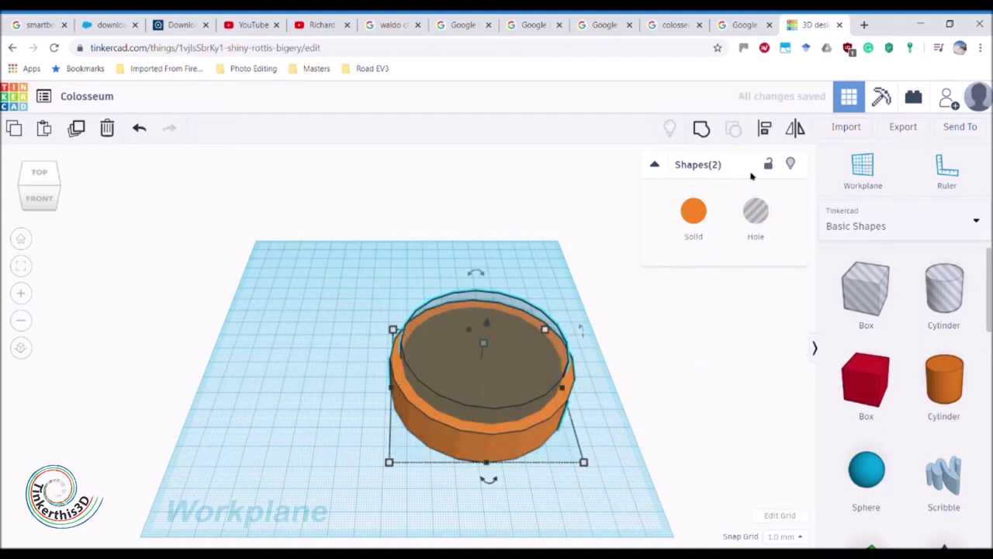
{"action": "left_click", "coordinate": [701, 131]}
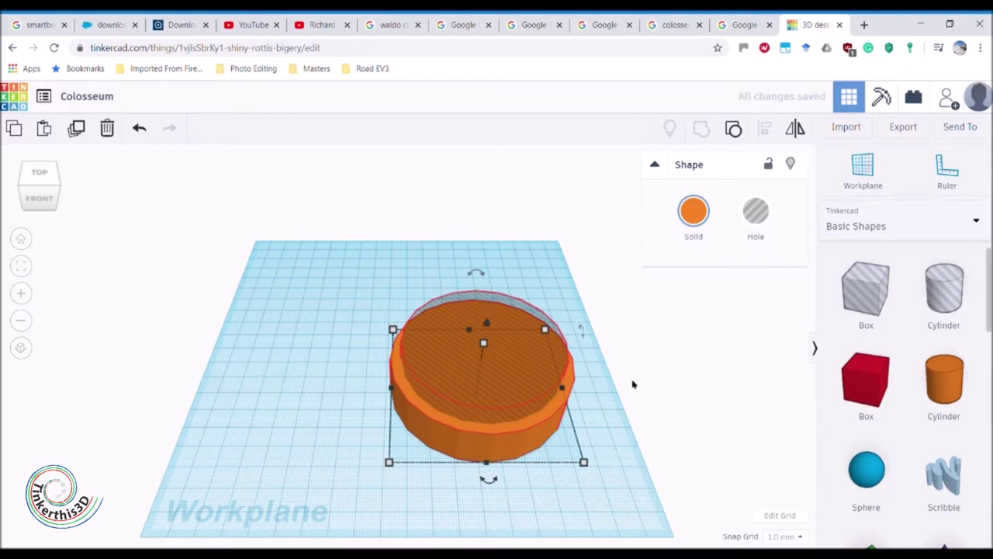
{"action": "left_click", "coordinate": [640, 397]}
Stretch the hollow ring to a height of 44 mm
{"action": "mouse_move", "coordinate": [605, 446]}
{"action": "left_mouse_down"}
{"action": "mouse_move", "coordinate": [610, 376]}
{"action": "mouse_move", "coordinate": [594, 437]}
{"action": "left_mouse_up"}
{"action": "right_click_drag", "start_coordinate": [594, 437], "coordinate": [532, 377]}
{"action": "left_click", "coordinate": [531, 377]}
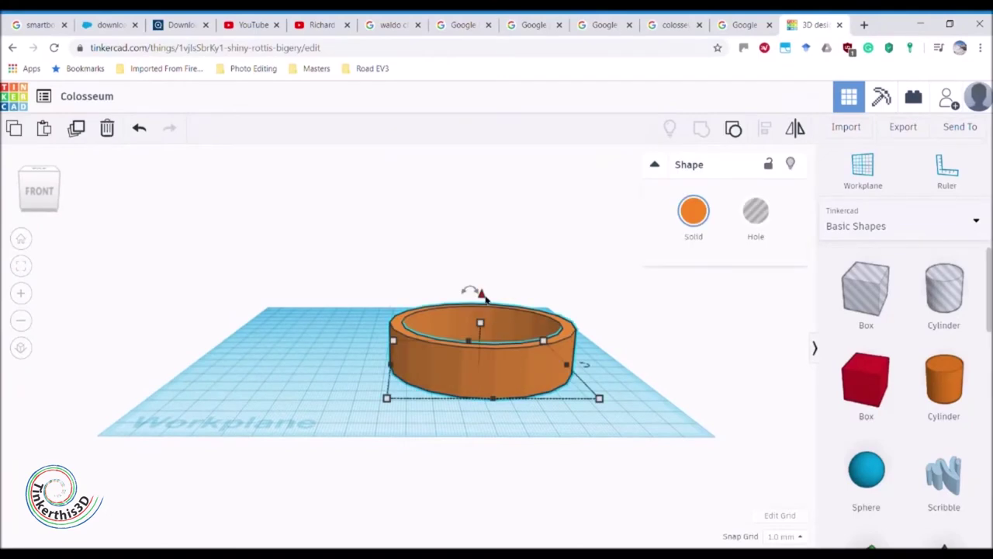
{"action": "mouse_move", "coordinate": [480, 322]}
{"action": "left_click_drag", "start_coordinate": [481, 323], "coordinate": [486, 271]}
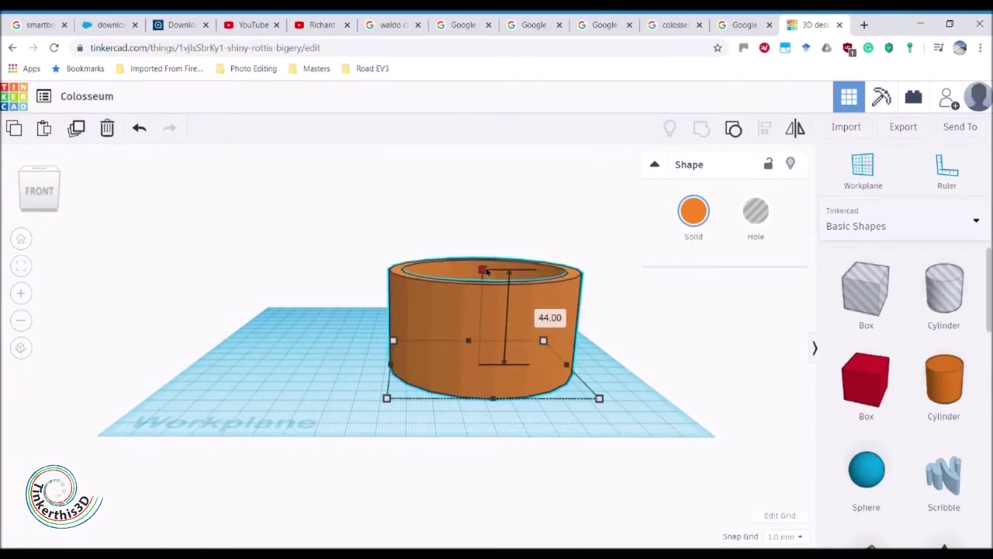
Inspect the hollow ring from above and compare it with the aerial reference photo of the Colosseum
{"action": "right_click_drag", "start_coordinate": [599, 299], "coordinate": [562, 408]}
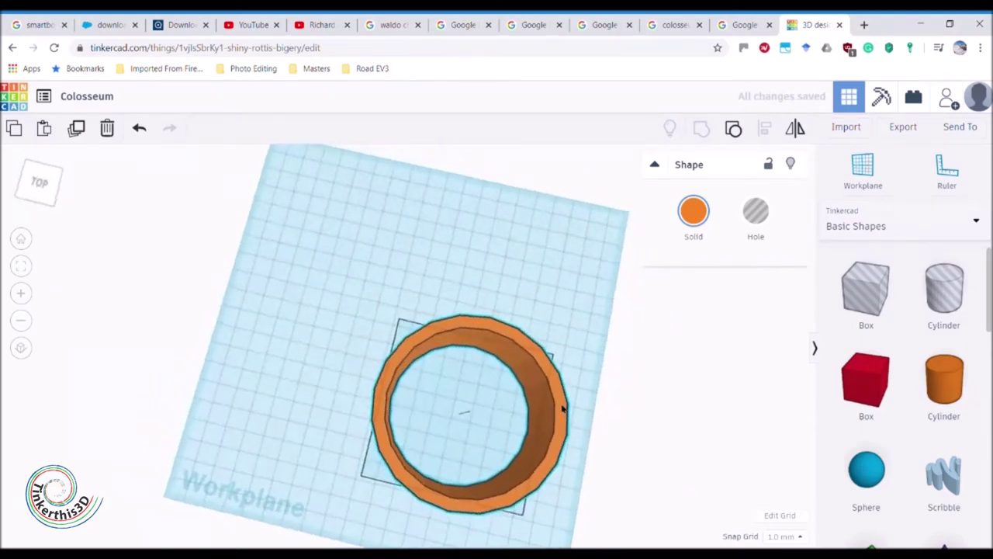
{"action": "left_click", "coordinate": [562, 407]}
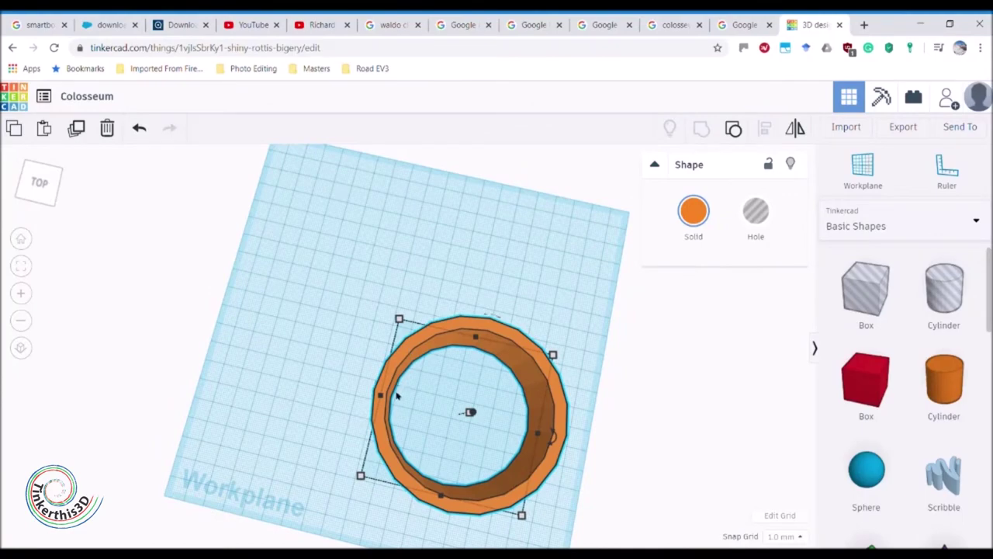
{"action": "right_click_drag", "start_coordinate": [587, 484], "coordinate": [529, 466]}
{"action": "left_click", "coordinate": [745, 24]}
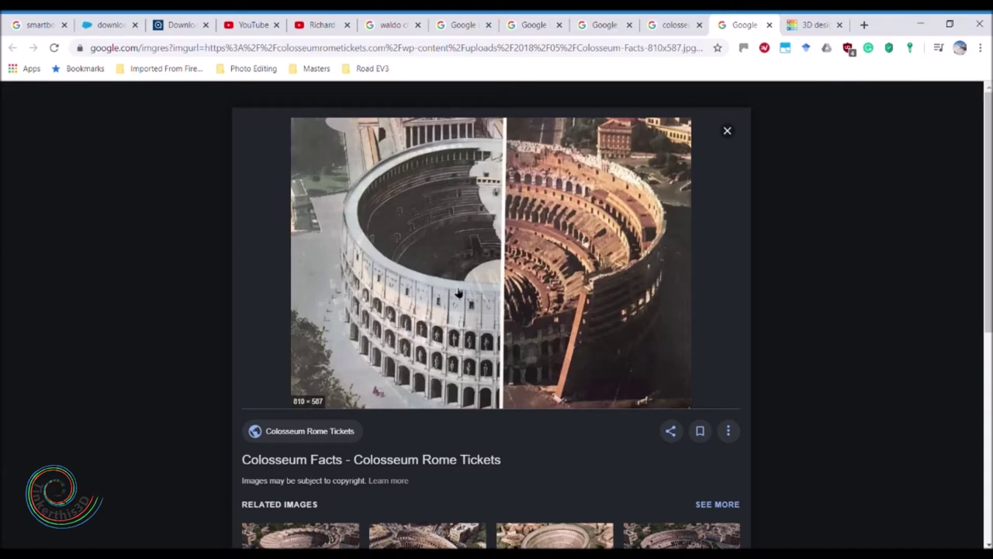
Return to the Tinkercad design and move the ring 91.5 mm left and 84 mm back, to the workplane's rear left corner
{"action": "left_click", "coordinate": [812, 25]}
{"action": "right_click_drag", "start_coordinate": [598, 381], "coordinate": [584, 344]}
{"action": "right_click_drag", "start_coordinate": [637, 335], "coordinate": [575, 427]}
{"action": "left_click_drag", "start_coordinate": [525, 435], "coordinate": [331, 288]}
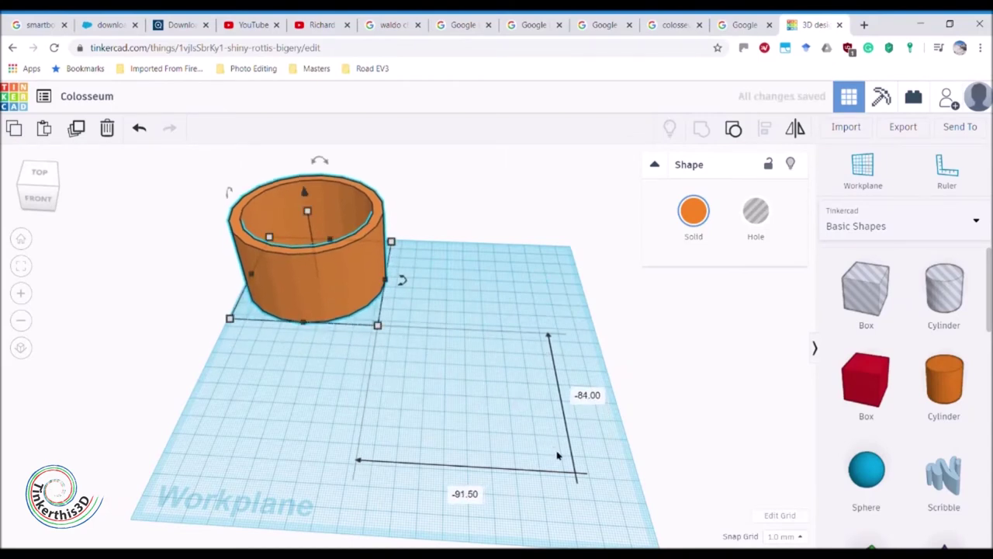
{"action": "left_click", "coordinate": [590, 445]}
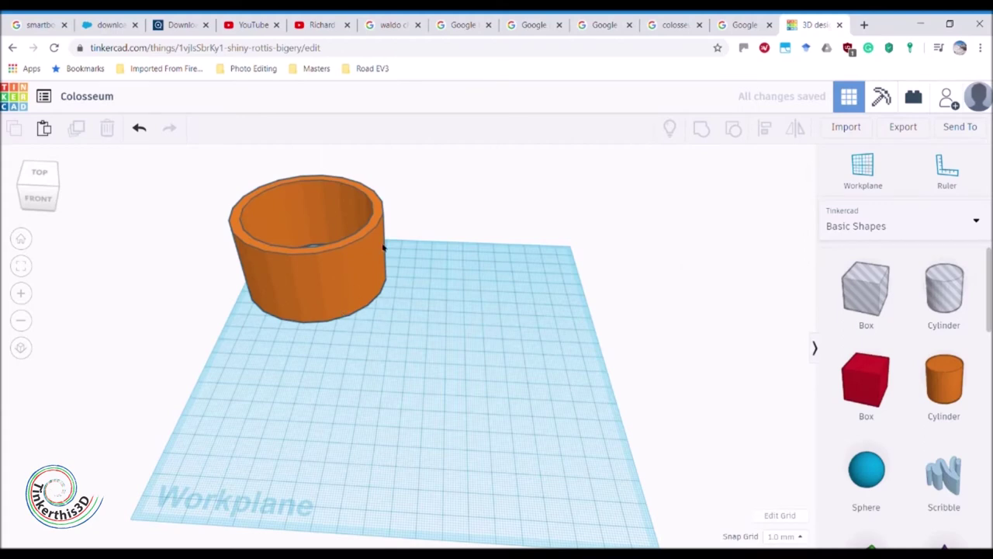
Check the arches in the Colosseum reference photo and place a solid box about 19 mm wide and 71 mm long in front of the ring
{"action": "left_click", "coordinate": [751, 22]}
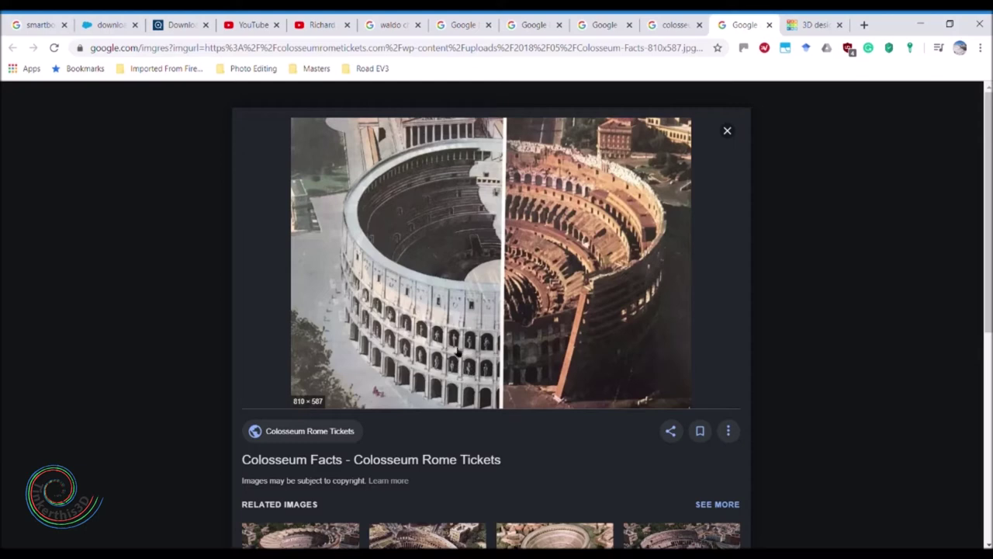
{"action": "left_click", "coordinate": [794, 18]}
{"action": "scroll", "coordinate": [917, 355], "scroll_direction": "down", "scroll_amount": 4}
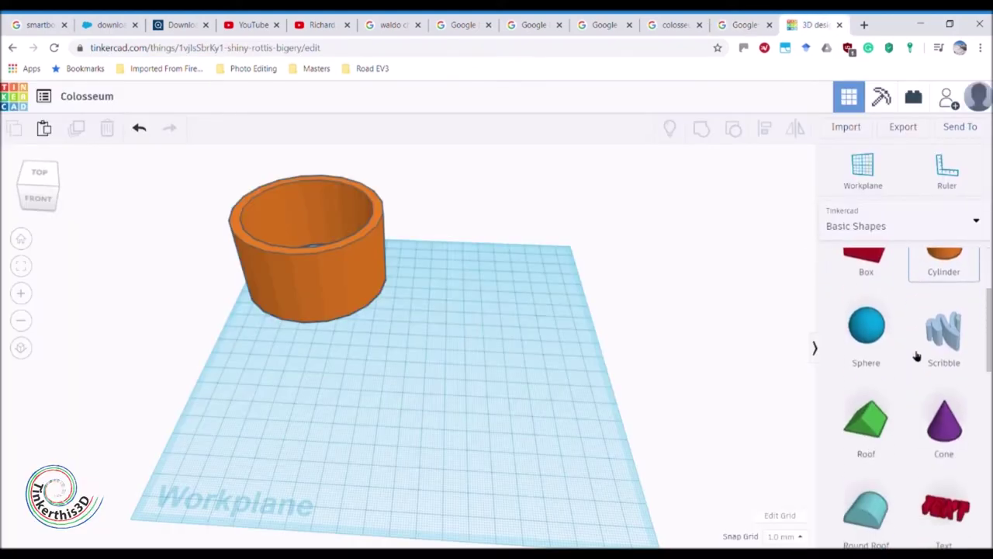
{"action": "scroll", "coordinate": [915, 384], "scroll_direction": "down", "scroll_amount": 5}
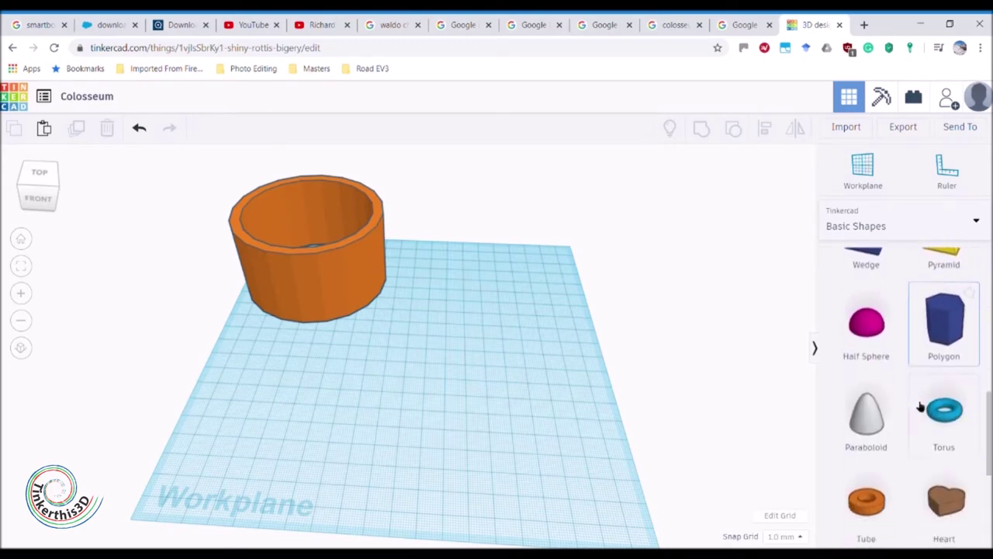
{"action": "scroll", "coordinate": [923, 408], "scroll_direction": "up", "scroll_amount": 8}
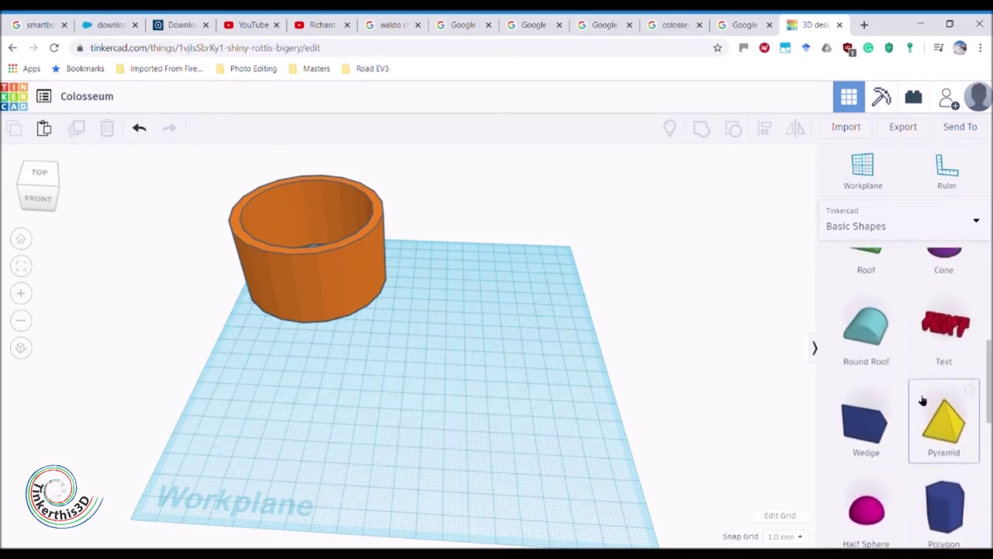
{"action": "scroll", "coordinate": [923, 399], "scroll_direction": "up", "scroll_amount": 1}
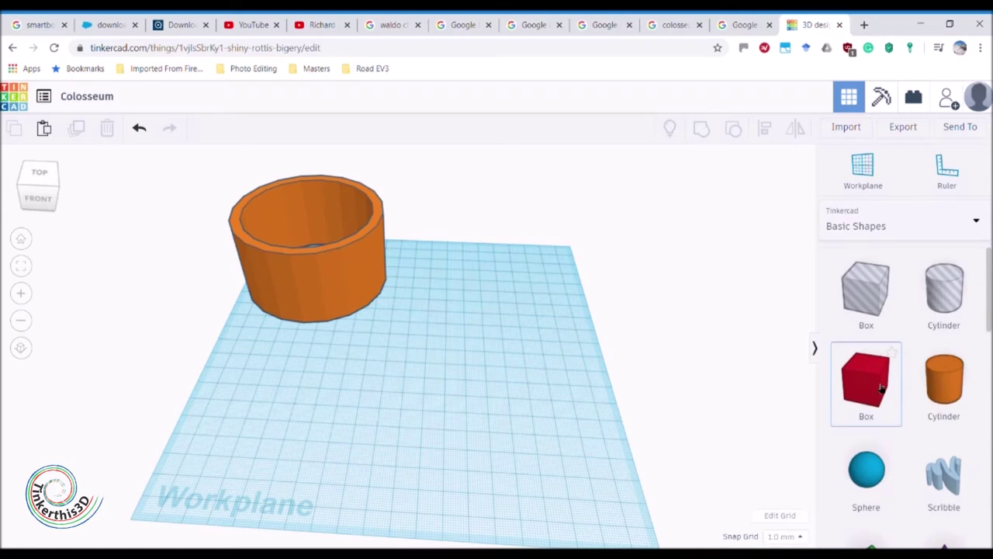
{"action": "left_click_drag", "start_coordinate": [695, 396], "coordinate": [465, 513]}
{"action": "left_click", "coordinate": [563, 414]}
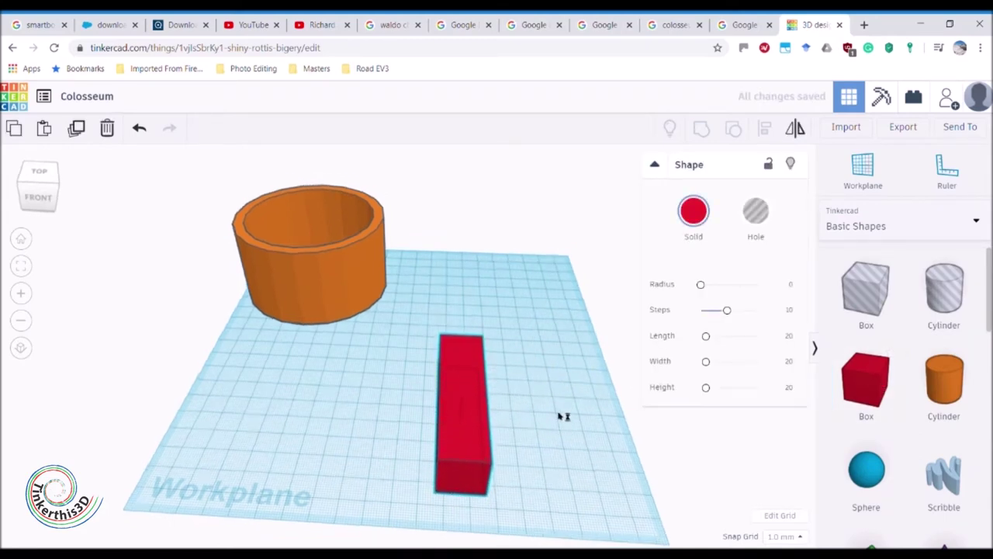
{"action": "right_click_drag", "start_coordinate": [563, 414], "coordinate": [552, 395]}
{"action": "left_click", "coordinate": [481, 346]}
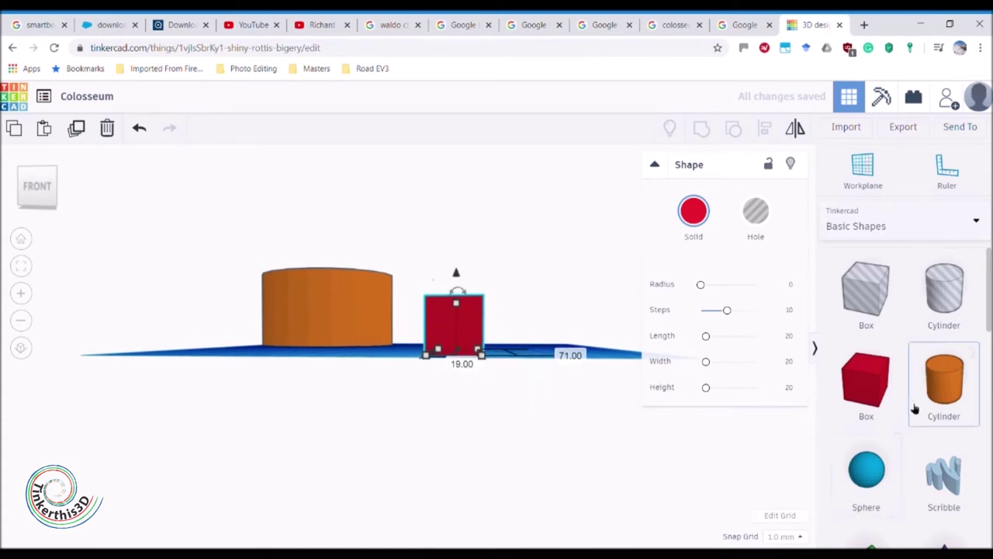
Add a round roof shape beside the front end of the box and check the box's height
{"action": "scroll", "coordinate": [916, 417], "scroll_direction": "down", "scroll_amount": 3}
{"action": "left_click_drag", "start_coordinate": [719, 432], "coordinate": [564, 342]}
{"action": "right_click_drag", "start_coordinate": [564, 341], "coordinate": [476, 405]}
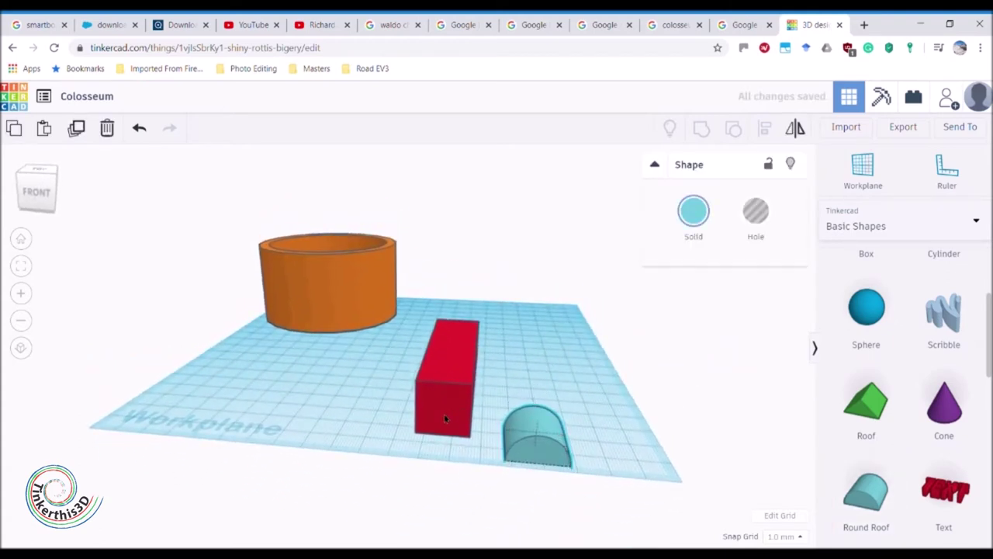
{"action": "left_click", "coordinate": [445, 419]}
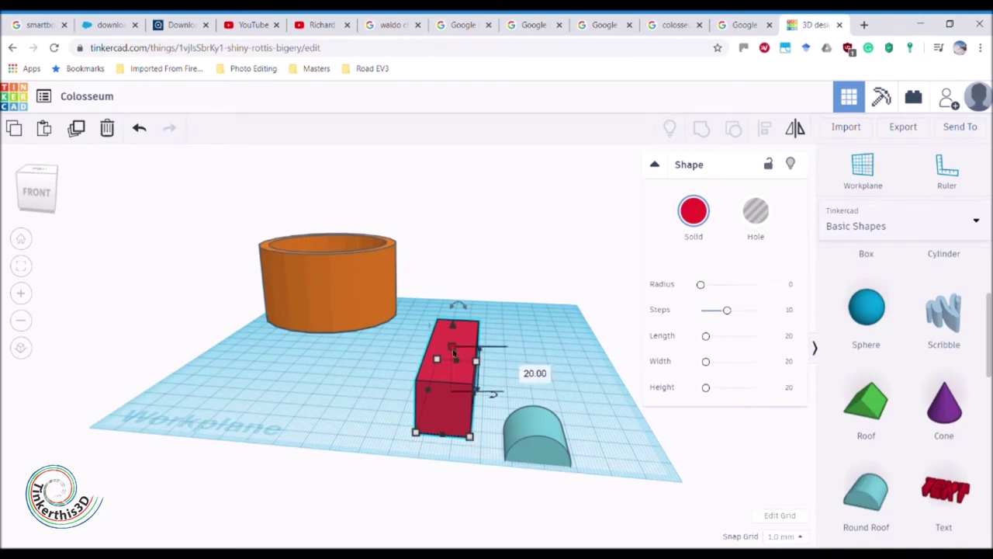
{"action": "left_click", "coordinate": [532, 456]}
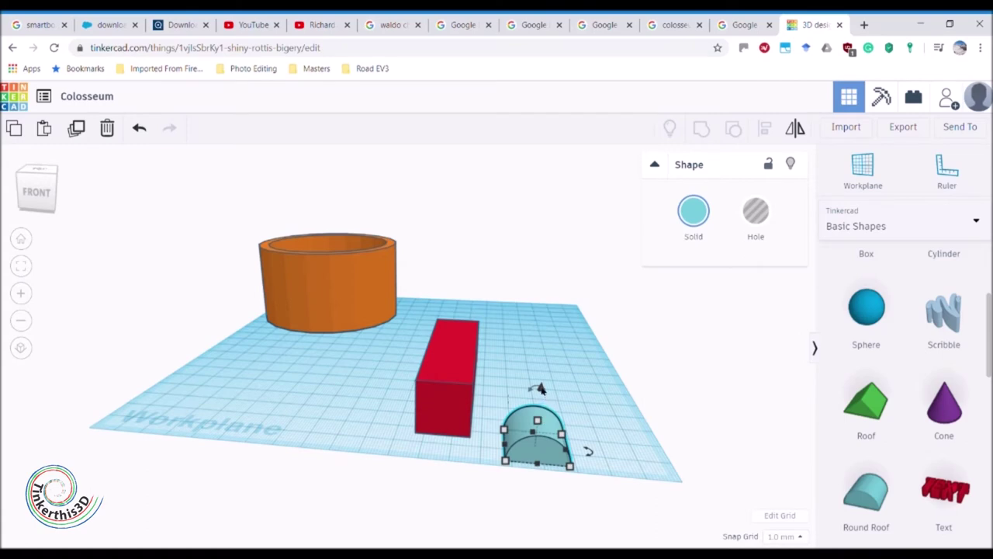
Raise the round roof 20 mm above the workplane and move it over the front part of the box
{"action": "right_click_drag", "start_coordinate": [540, 393], "coordinate": [526, 368]}
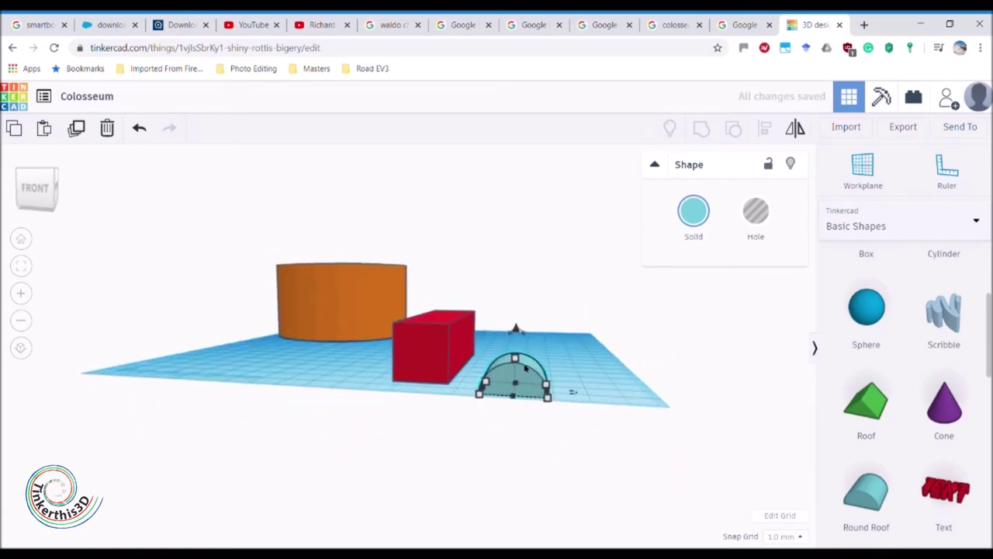
{"action": "left_click_drag", "start_coordinate": [516, 330], "coordinate": [518, 283]}
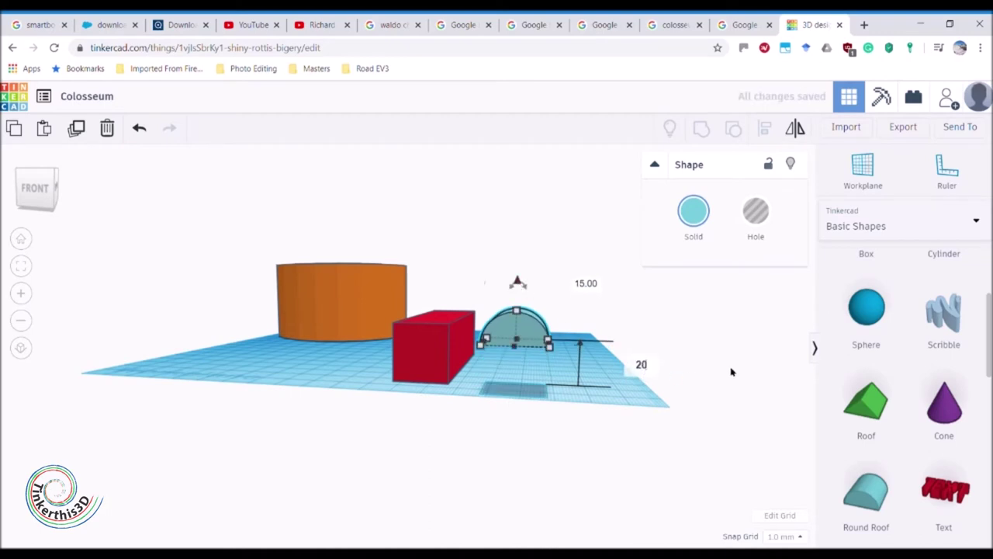
{"action": "key", "text": "Return"}
{"action": "right_click_drag", "start_coordinate": [543, 386], "coordinate": [628, 368]}
{"action": "left_click_drag", "start_coordinate": [572, 417], "coordinate": [492, 398]}
{"action": "right_click_drag", "start_coordinate": [565, 365], "coordinate": [548, 383]}
{"action": "left_click", "coordinate": [487, 346]}
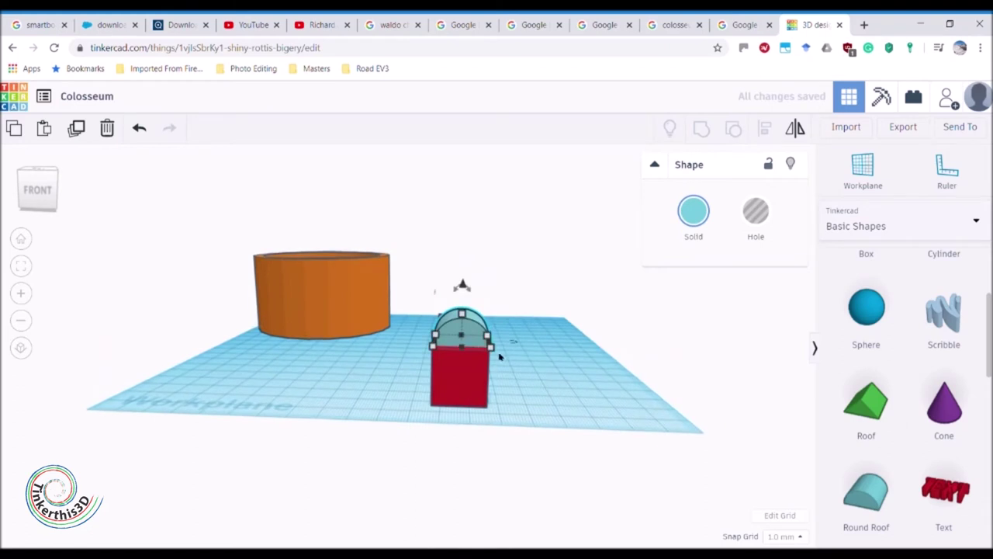
Set the box's width to 20 mm
{"action": "left_click", "coordinate": [477, 402]}
{"action": "mouse_move", "coordinate": [487, 407]}
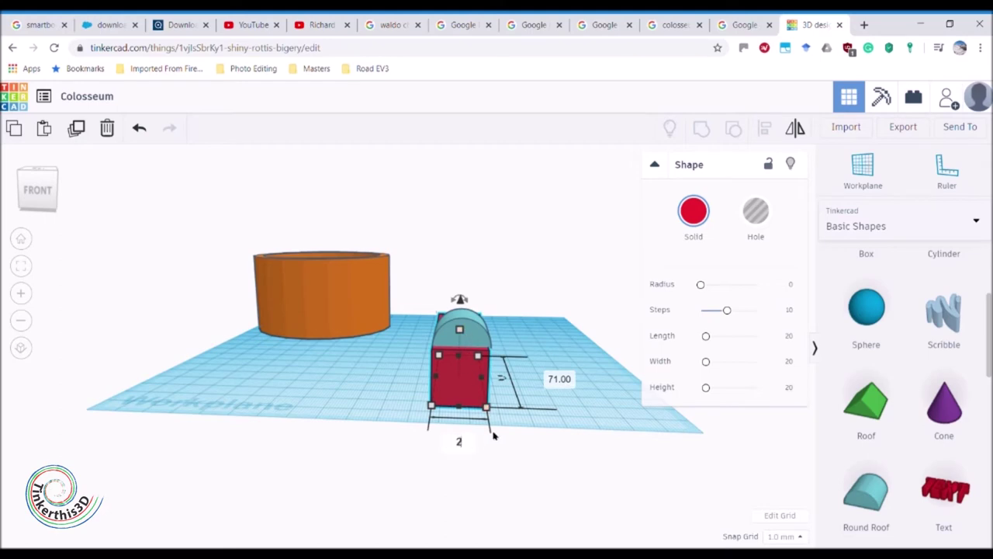
{"action": "key", "text": "Return"}
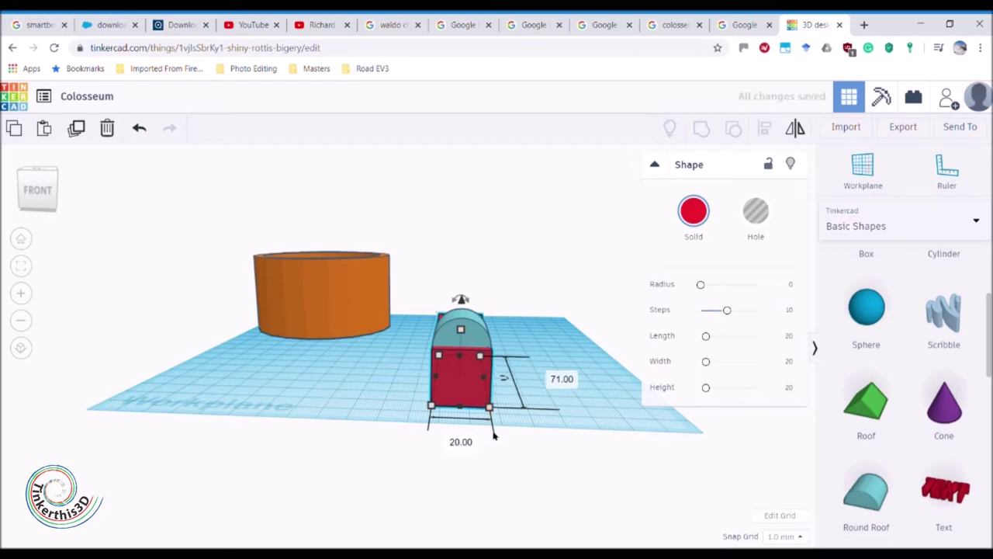
Check the box's length and set the round roof's length to 71 mm to match it
{"action": "left_click", "coordinate": [481, 343]}
{"action": "right_click_drag", "start_coordinate": [506, 371], "coordinate": [515, 470]}
{"action": "mouse_move", "coordinate": [490, 502]}
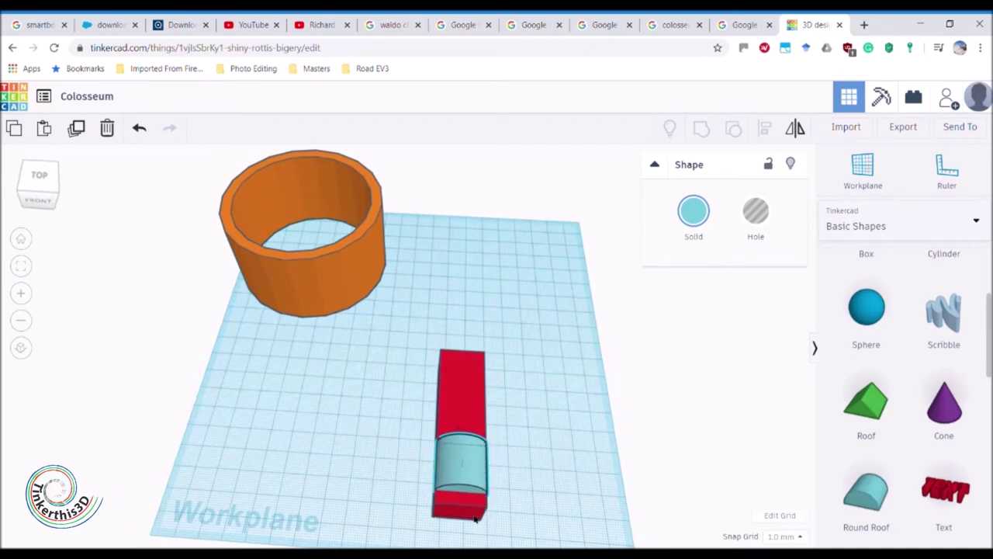
{"action": "left_click", "coordinate": [487, 508]}
{"action": "mouse_move", "coordinate": [481, 522]}
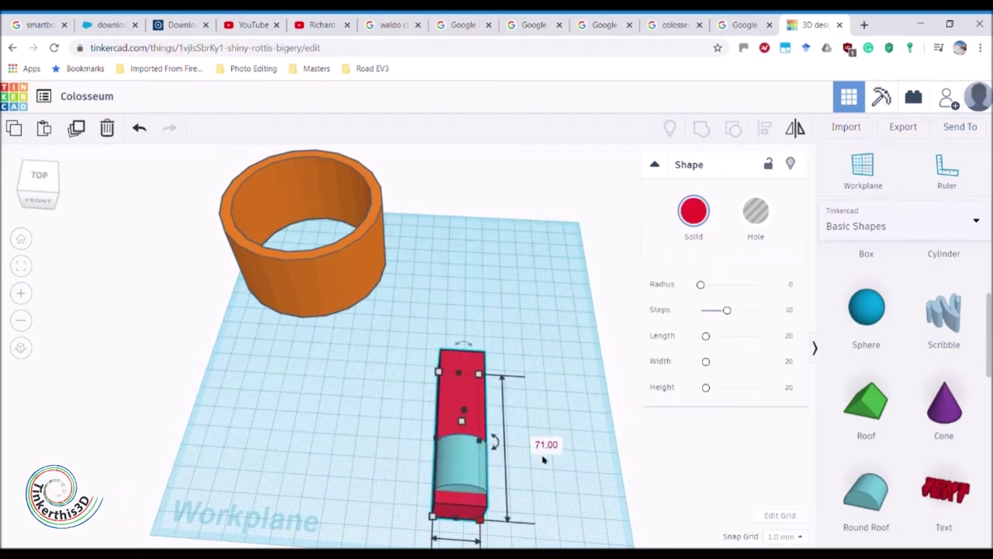
{"action": "left_click", "coordinate": [480, 484]}
{"action": "mouse_move", "coordinate": [488, 496]}
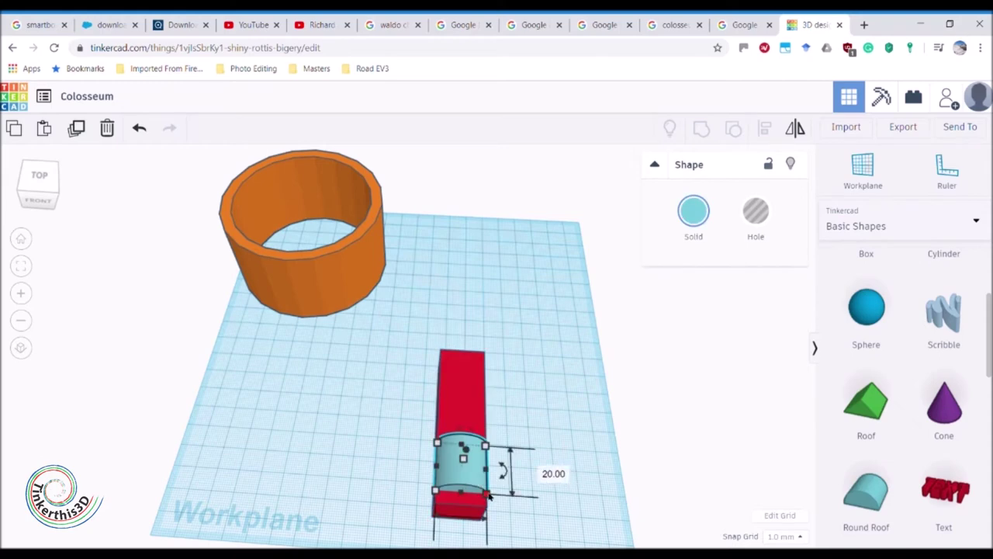
{"action": "left_click", "coordinate": [553, 473]}
{"action": "key", "text": "Return"}
Align the round roof and the box on their centres along their length
{"action": "right_click_drag", "start_coordinate": [575, 393], "coordinate": [642, 359]}
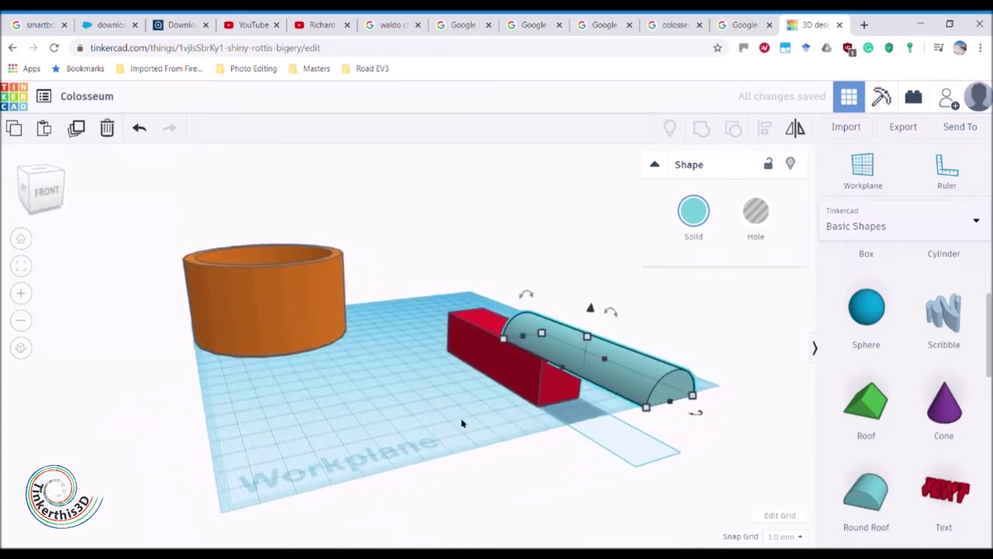
{"action": "left_click", "coordinate": [495, 364], "text": "shift"}
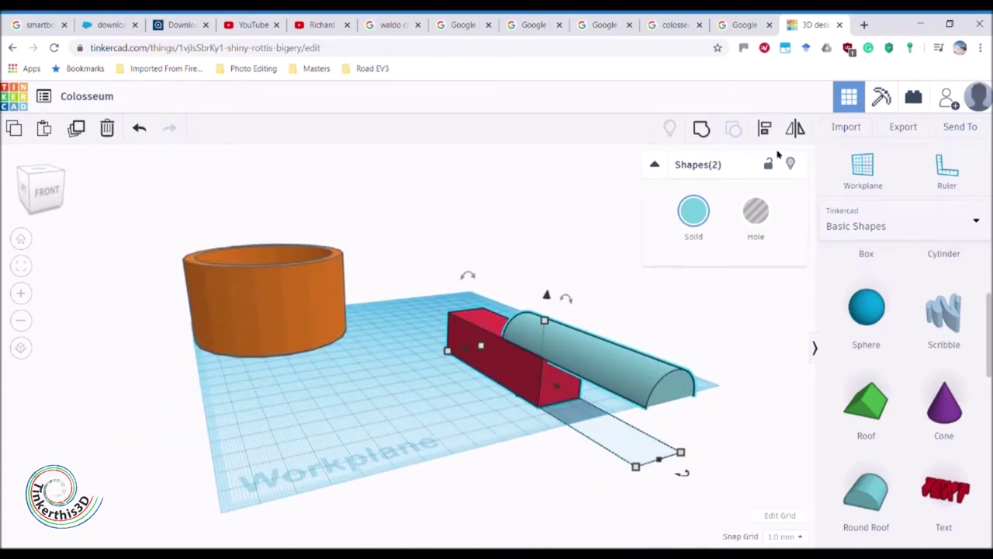
{"action": "left_click", "coordinate": [767, 129]}
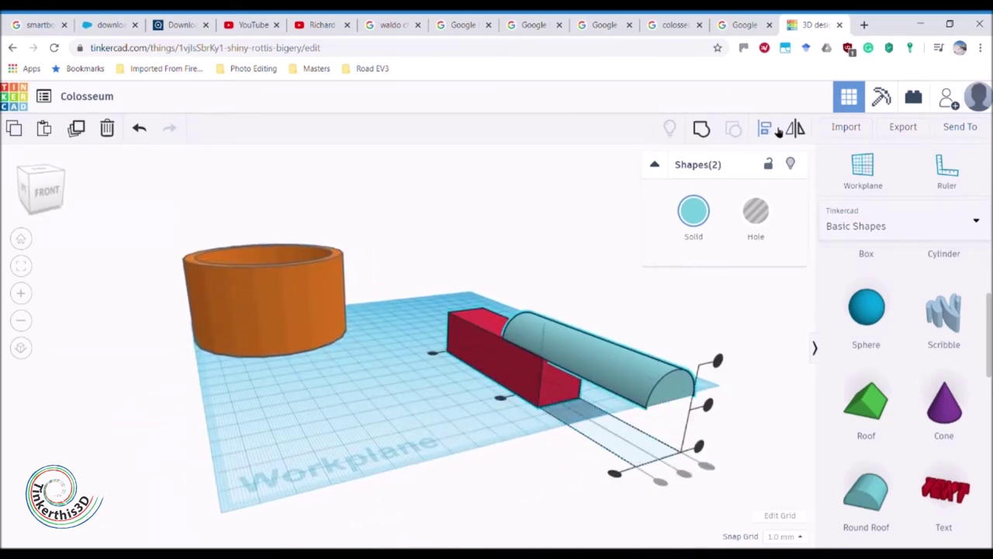
{"action": "left_click", "coordinate": [502, 401]}
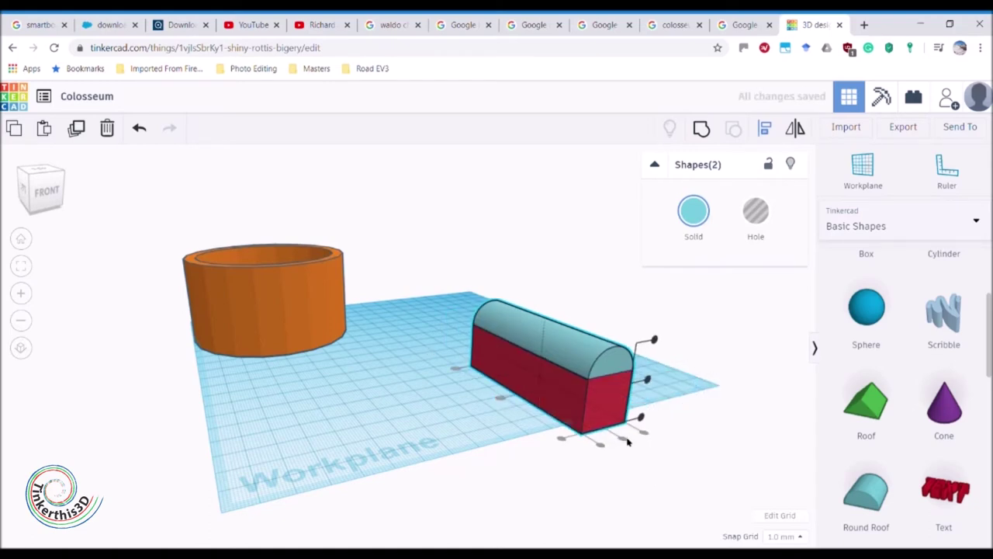
{"action": "left_click", "coordinate": [665, 445]}
Group the round roof and the box into one solid arch shape
{"action": "right_click_drag", "start_coordinate": [664, 444], "coordinate": [539, 375]}
{"action": "left_click", "coordinate": [490, 346]}
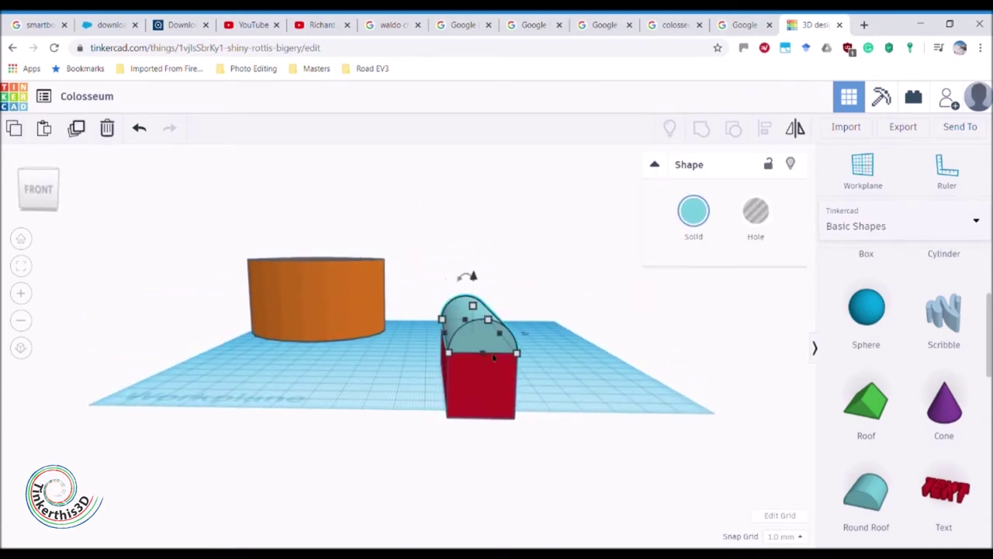
{"action": "left_click", "coordinate": [491, 394], "text": "shift"}
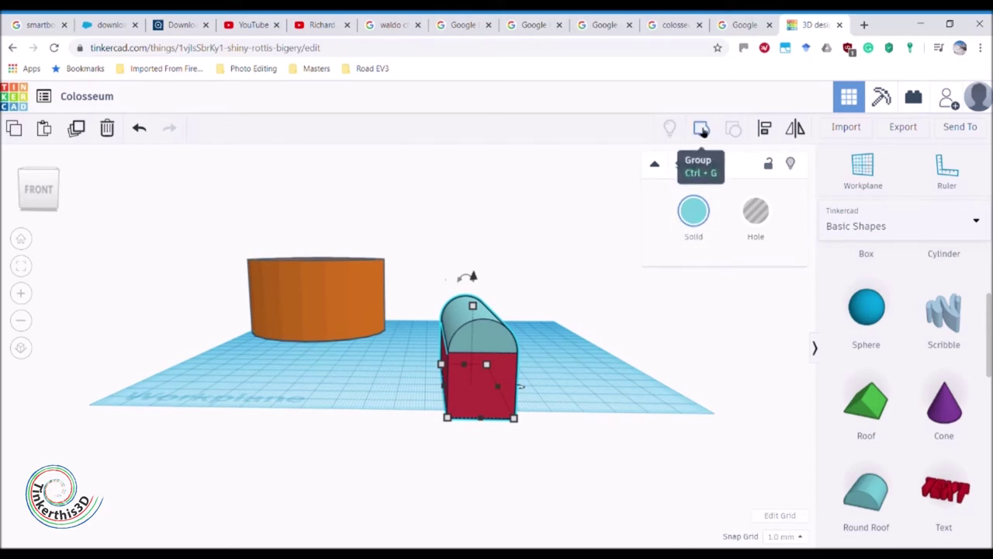
{"action": "left_click", "coordinate": [701, 130]}
Move the arch shape farther back, and move the ring 31 mm right and 67 mm forward to stand beside it
{"action": "right_click_drag", "start_coordinate": [597, 399], "coordinate": [595, 431]}
{"action": "left_click_drag", "start_coordinate": [482, 422], "coordinate": [501, 346]}
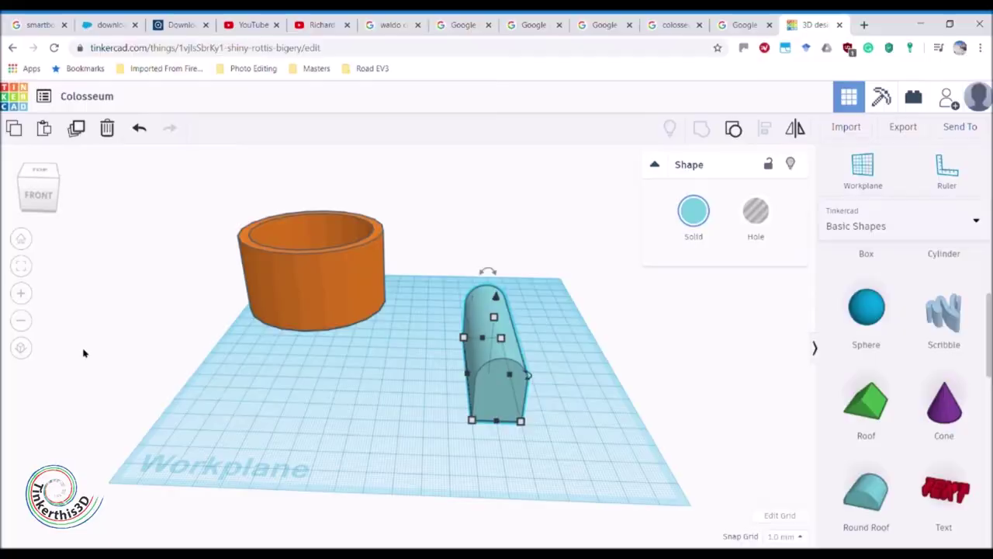
{"action": "right_click_drag", "start_coordinate": [82, 350], "coordinate": [354, 412]}
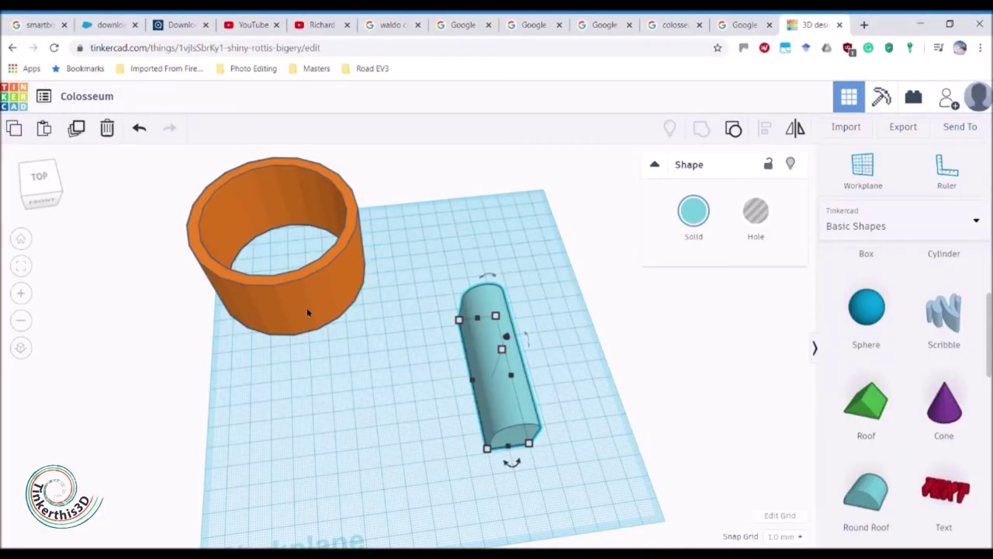
{"action": "left_click_drag", "start_coordinate": [303, 307], "coordinate": [377, 402]}
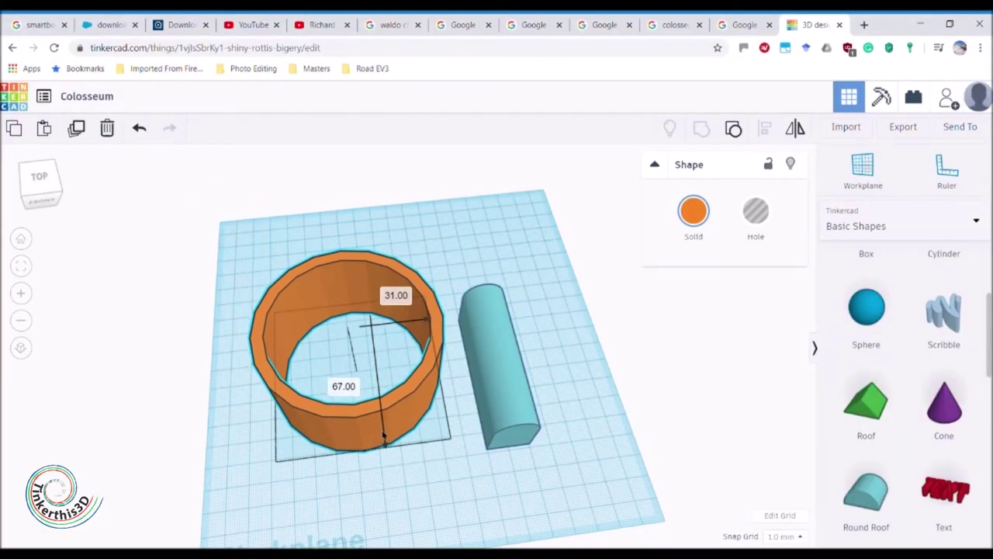
Compare with the arches in the reference photo and shrink the arch shape to 12 mm high and 9 mm wide
{"action": "left_click", "coordinate": [751, 24]}
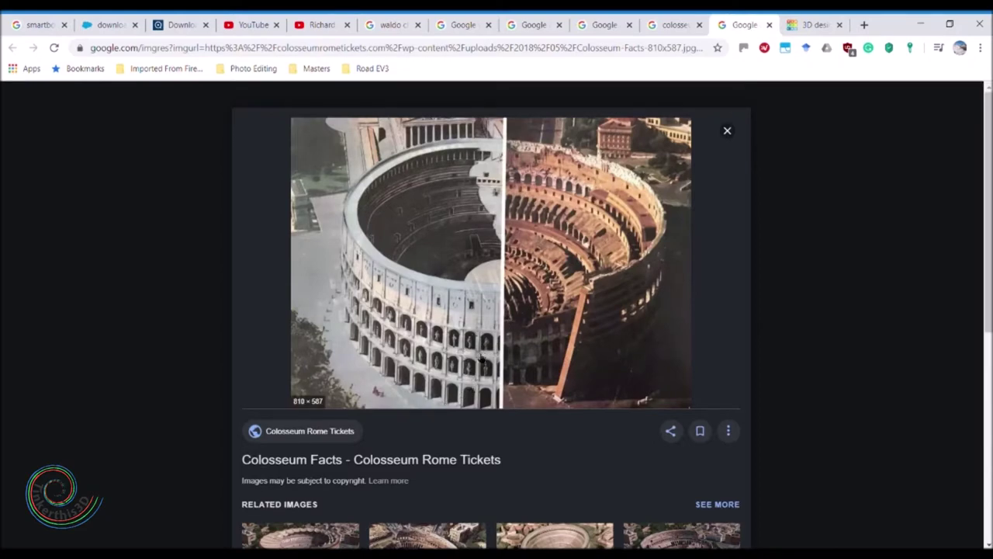
{"action": "left_click", "coordinate": [807, 21]}
{"action": "right_click_drag", "start_coordinate": [563, 452], "coordinate": [513, 364]}
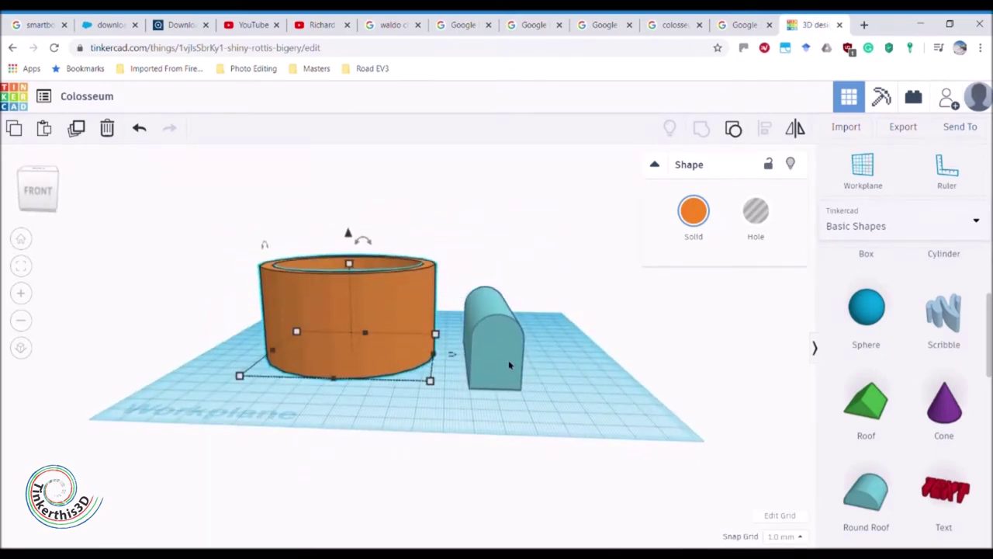
{"action": "left_click", "coordinate": [509, 365]}
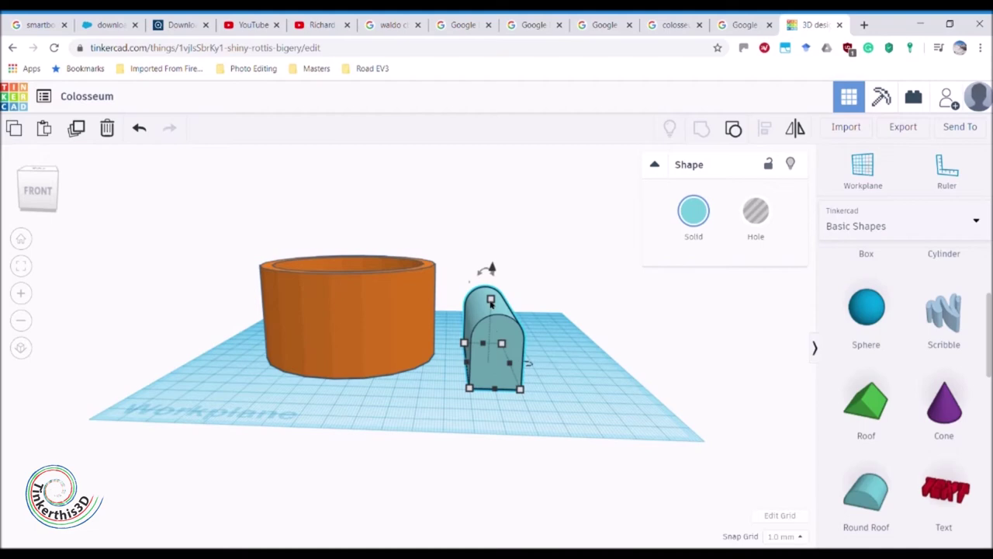
{"action": "right_click_drag", "start_coordinate": [560, 410], "coordinate": [543, 380]}
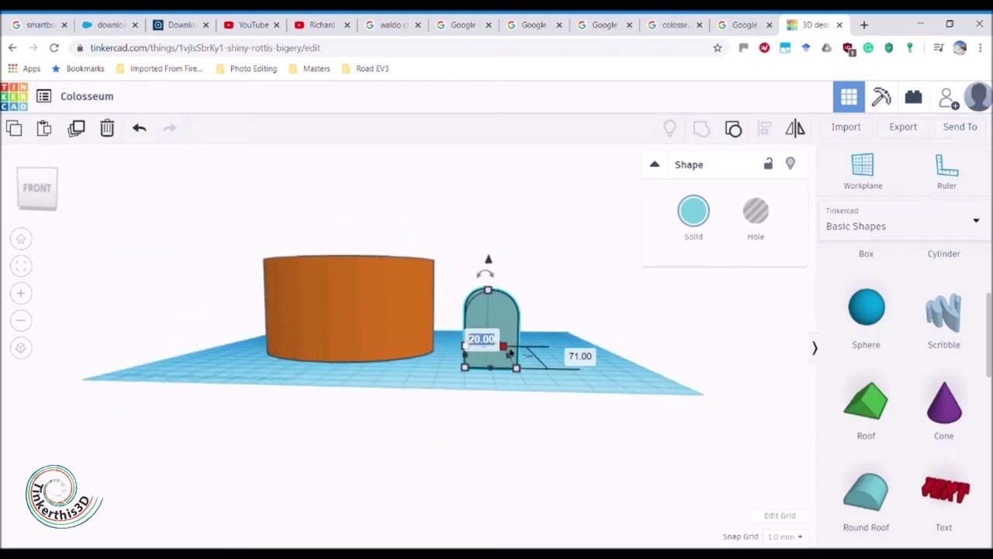
{"action": "left_click_drag", "start_coordinate": [488, 291], "coordinate": [487, 331]}
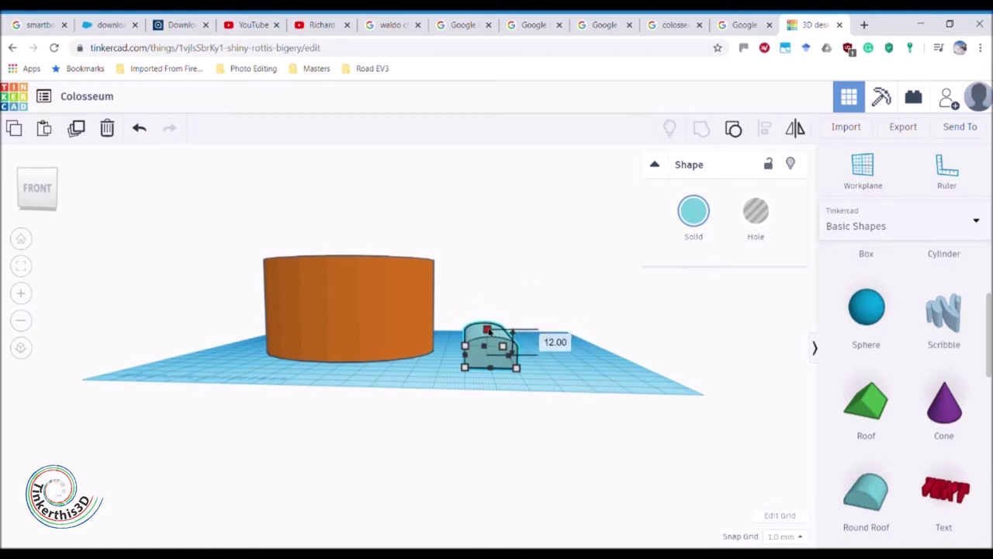
{"action": "left_click_drag", "start_coordinate": [519, 371], "coordinate": [443, 360]}
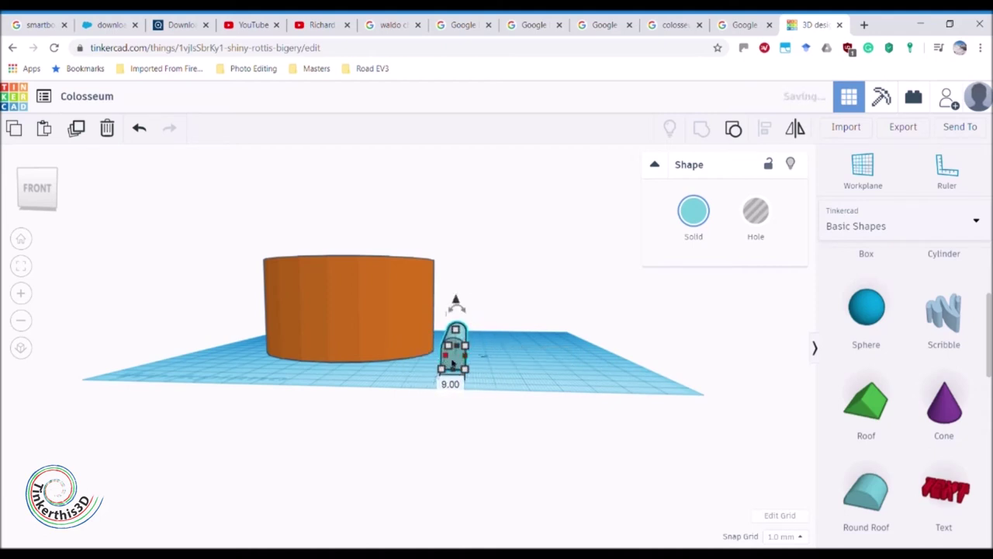
Move the arch shape into the middle of the ring through its front wall and stretch it backward past the rear wall
{"action": "left_click_drag", "start_coordinate": [456, 353], "coordinate": [316, 352]}
{"action": "right_click_drag", "start_coordinate": [466, 365], "coordinate": [435, 450]}
{"action": "left_click", "coordinate": [342, 426]}
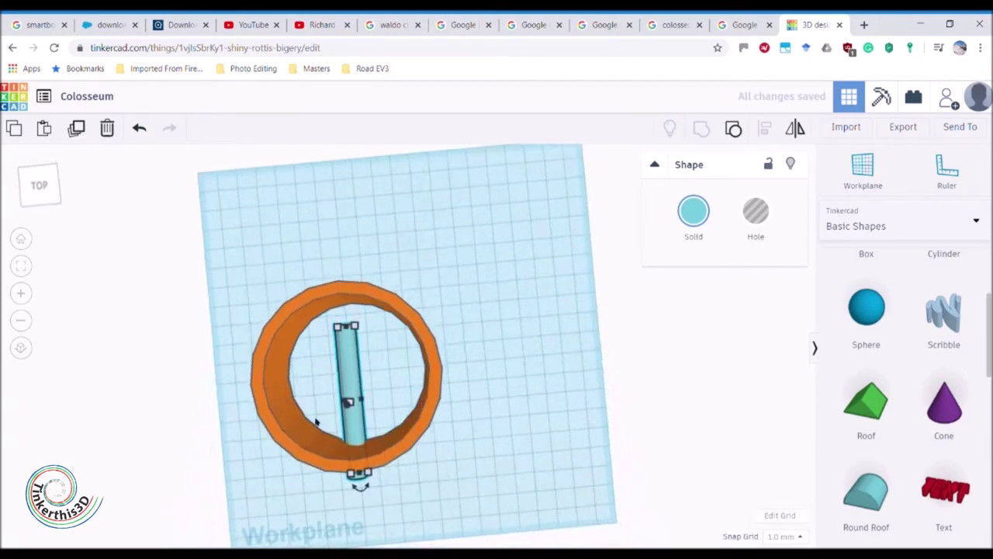
{"action": "left_click_drag", "start_coordinate": [358, 330], "coordinate": [349, 272]}
{"action": "right_click_drag", "start_coordinate": [508, 373], "coordinate": [513, 272]}
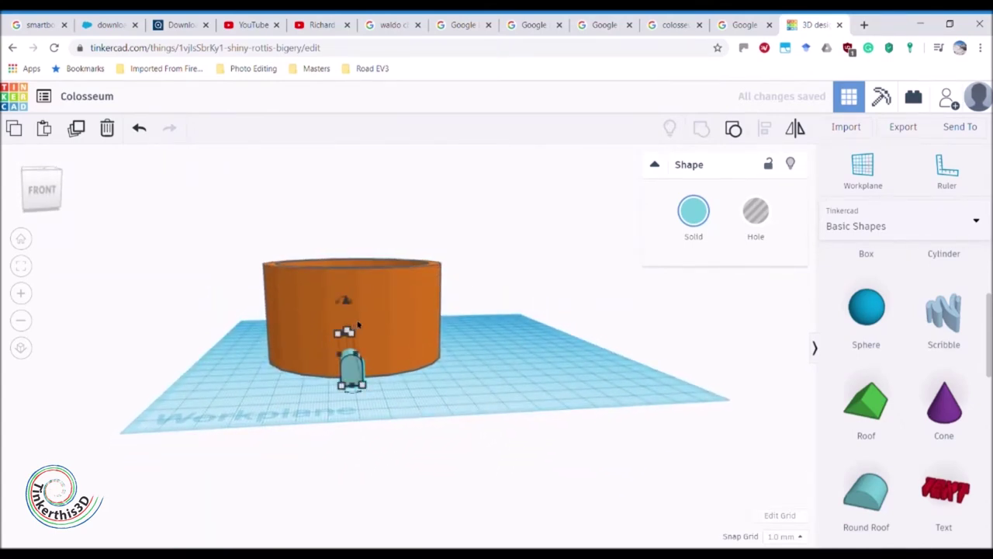
Center the long arch shape and the ring on each other left to right using Align
{"action": "left_click", "coordinate": [413, 311], "text": "shift"}
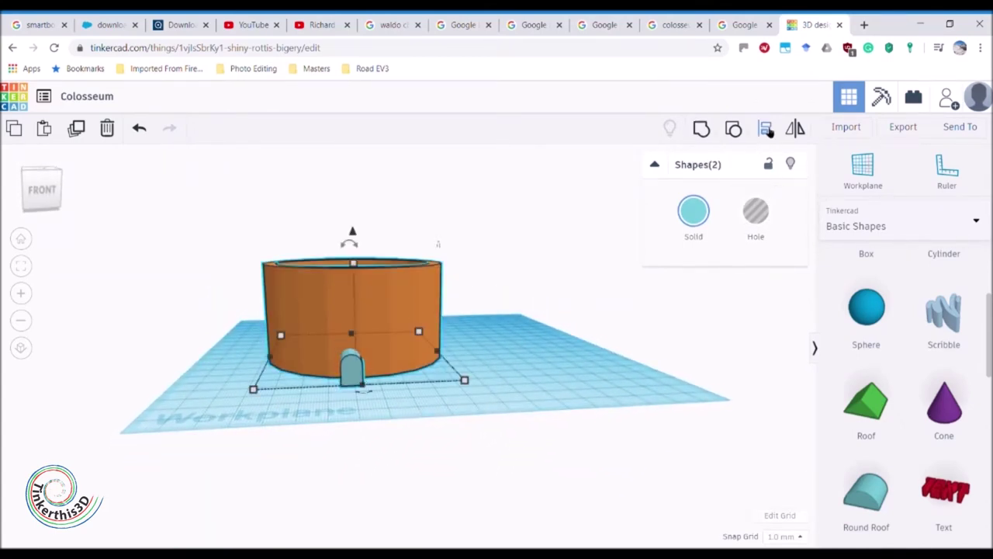
{"action": "left_click", "coordinate": [765, 130]}
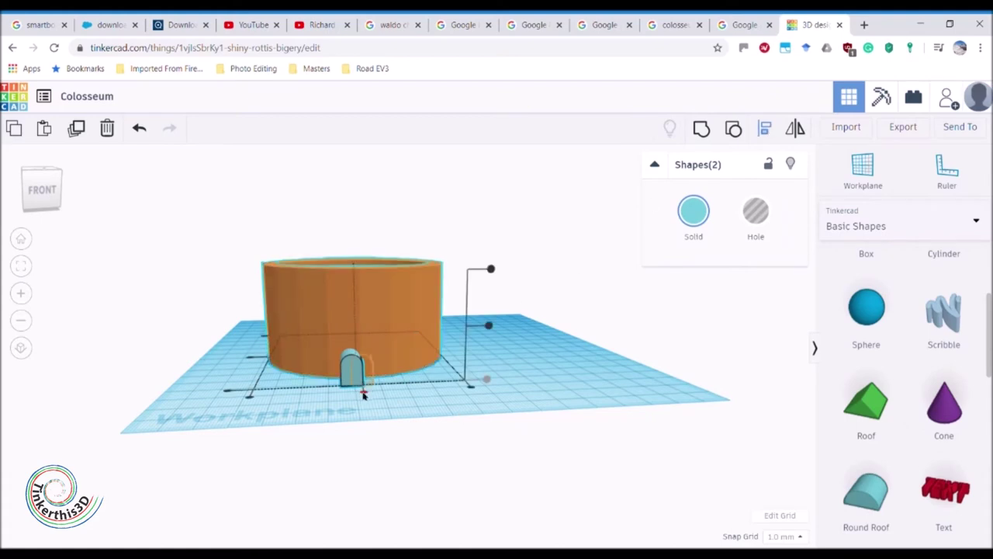
{"action": "left_click", "coordinate": [363, 392]}
{"action": "right_click_drag", "start_coordinate": [410, 404], "coordinate": [478, 461]}
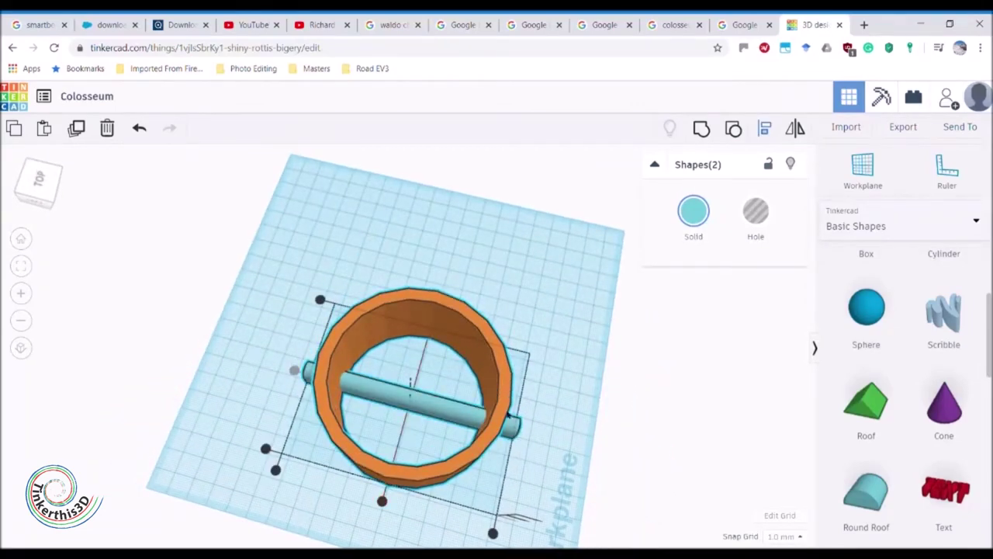
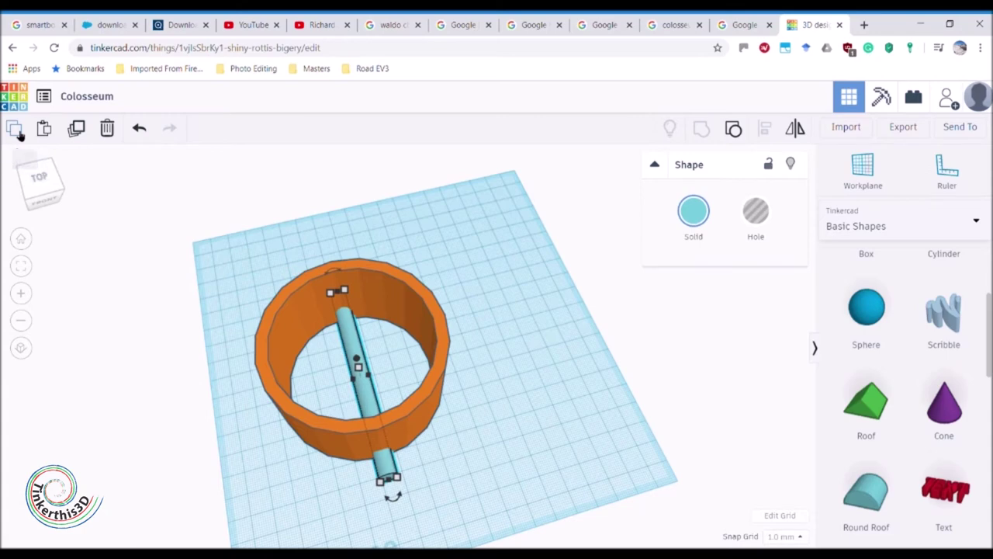
Duplicate the arch bar, turn the copy perpendicular to the original, and place it across the ring's middle to form a cross
{"action": "left_click", "coordinate": [77, 129]}
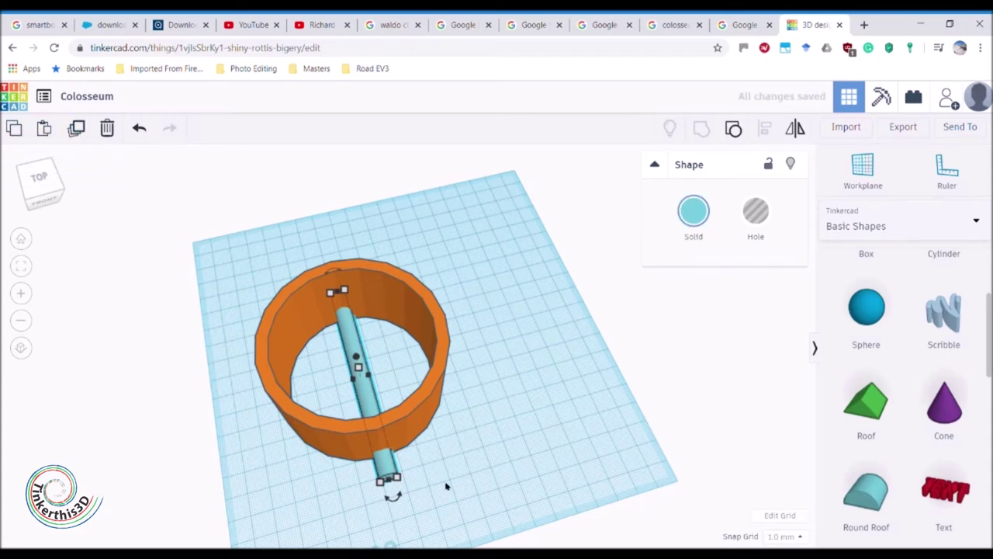
{"action": "left_click_drag", "start_coordinate": [384, 471], "coordinate": [367, 396]}
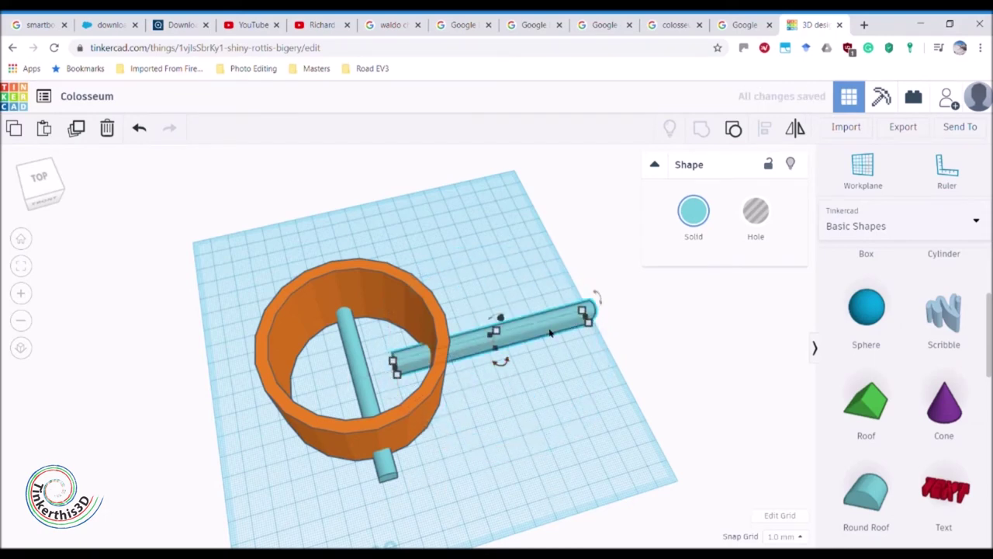
{"action": "left_click_drag", "start_coordinate": [549, 330], "coordinate": [423, 364]}
{"action": "mouse_move", "coordinate": [515, 434]}
{"action": "right_mouse_down"}
{"action": "mouse_move", "coordinate": [466, 403]}
{"action": "mouse_move", "coordinate": [246, 396]}
{"action": "mouse_move", "coordinate": [526, 439]}
{"action": "right_mouse_up"}
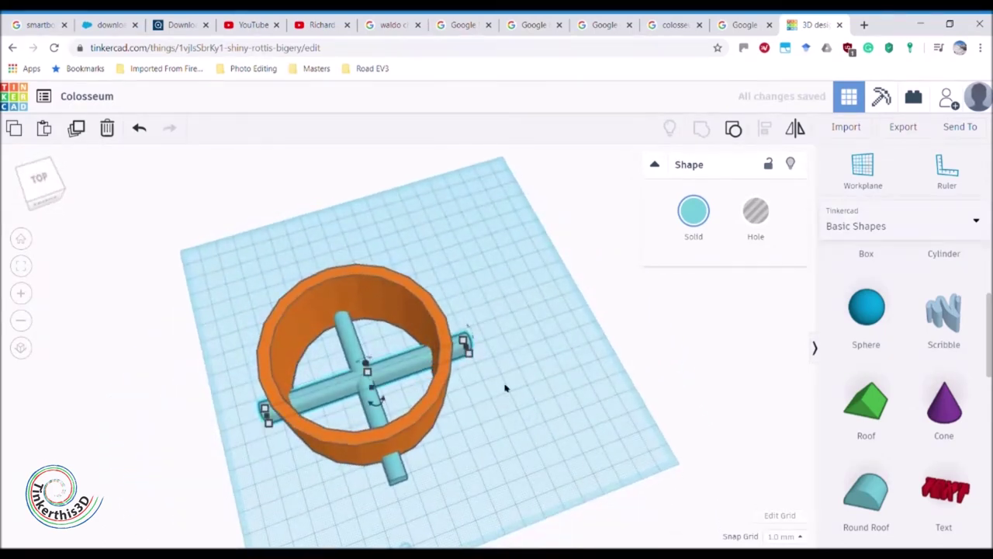
Duplicate an arch bar, rotate the copy 45°, and place it diagonally through the ring's center
{"action": "left_click", "coordinate": [76, 128]}
{"action": "left_click", "coordinate": [402, 458]}
{"action": "left_click_drag", "start_coordinate": [404, 477], "coordinate": [567, 420]}
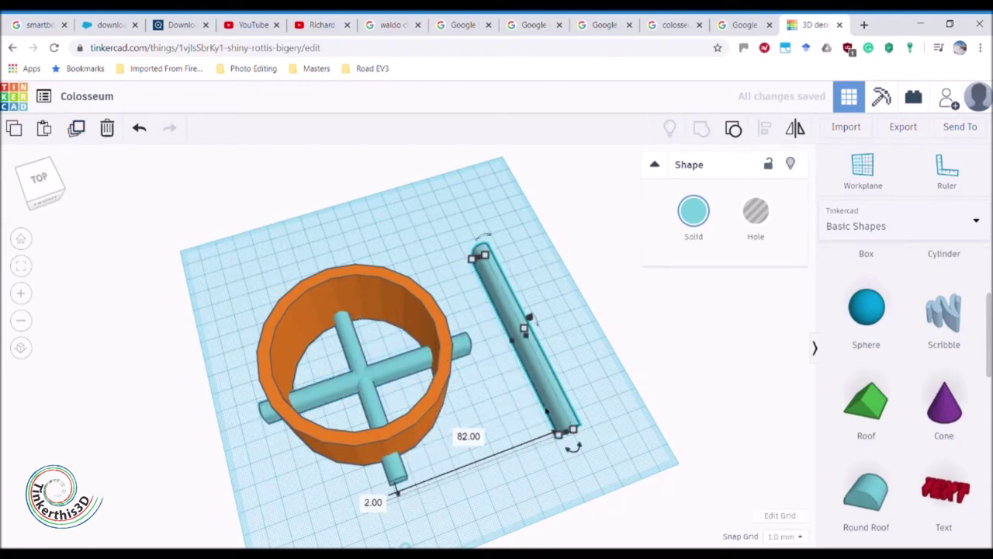
{"action": "mouse_move", "coordinate": [578, 447]}
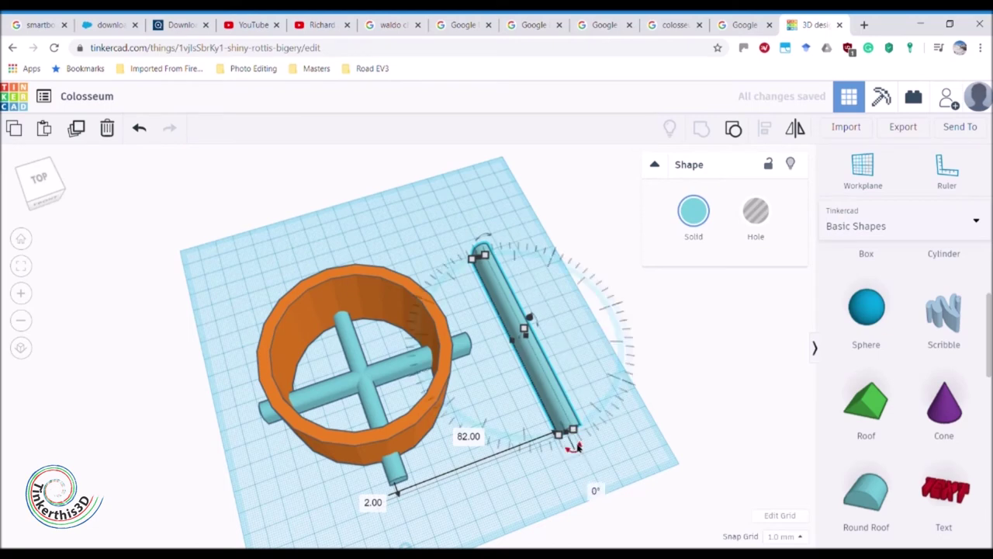
{"action": "left_click_drag", "start_coordinate": [578, 448], "coordinate": [525, 465]}
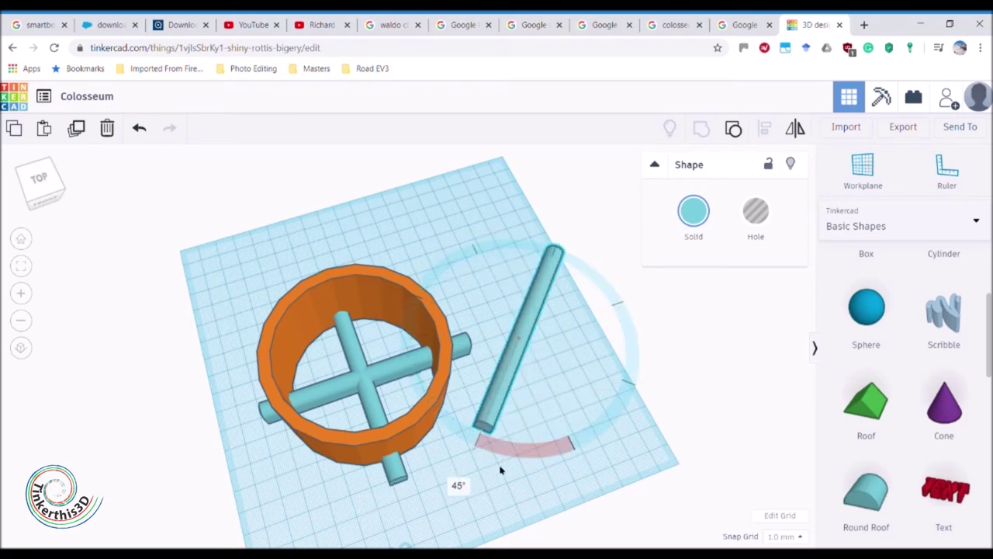
{"action": "left_click_drag", "start_coordinate": [500, 471], "coordinate": [505, 466]}
{"action": "left_click_drag", "start_coordinate": [515, 363], "coordinate": [352, 399]}
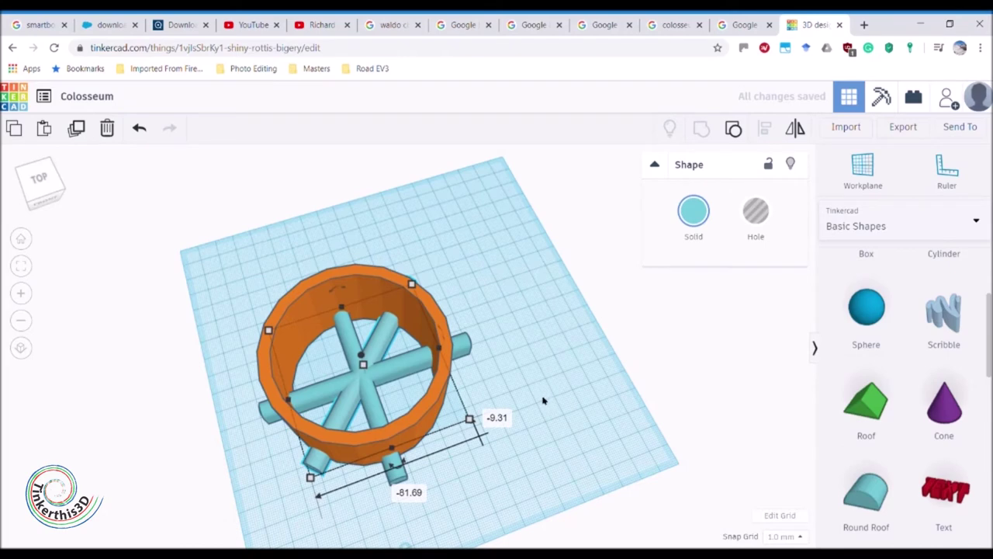
Add another duplicate arch bar along the opposite diagonal through the ring's center, making eight evenly spread ends
{"action": "left_click", "coordinate": [77, 129]}
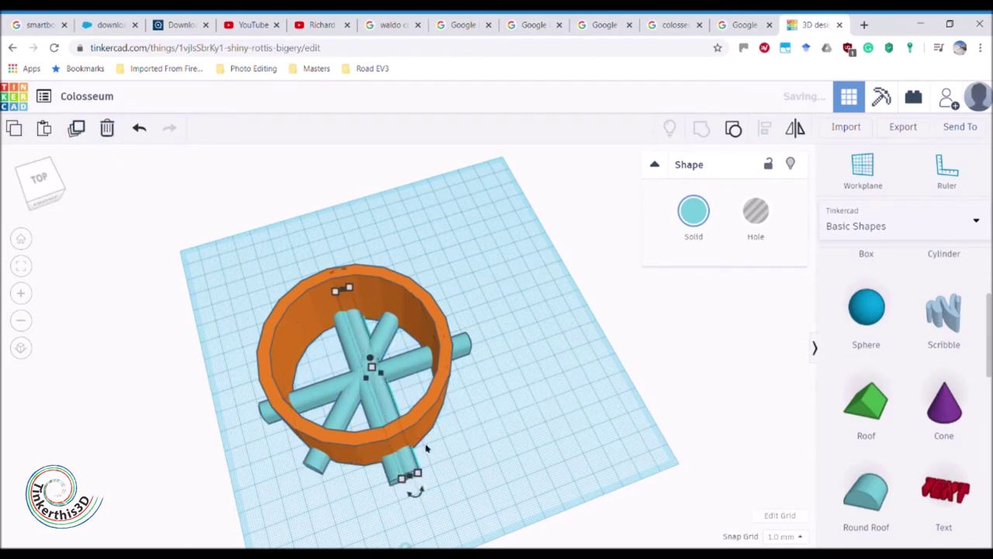
{"action": "left_click_drag", "start_coordinate": [408, 463], "coordinate": [411, 409]}
{"action": "right_click_drag", "start_coordinate": [412, 410], "coordinate": [372, 423]}
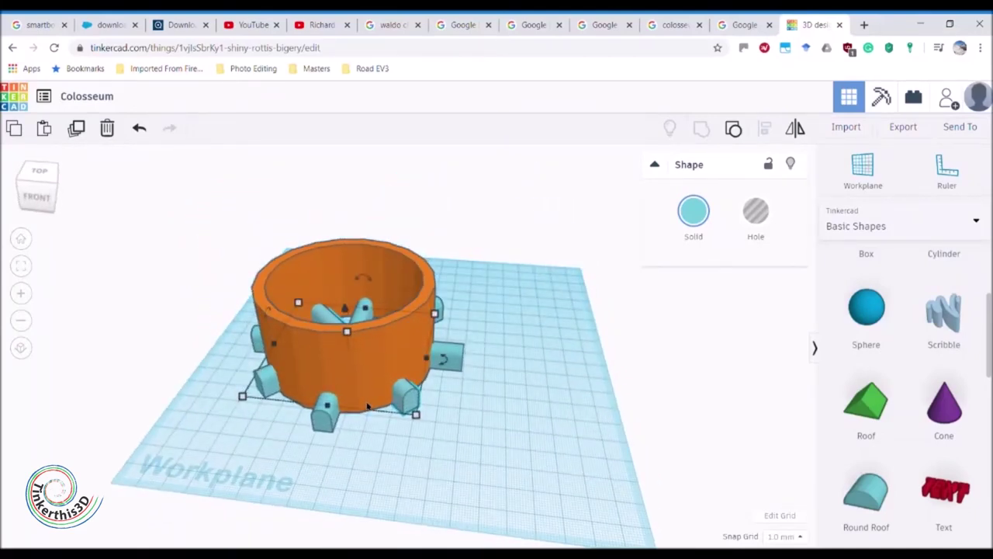
{"action": "right_click_drag", "start_coordinate": [523, 430], "coordinate": [213, 206]}
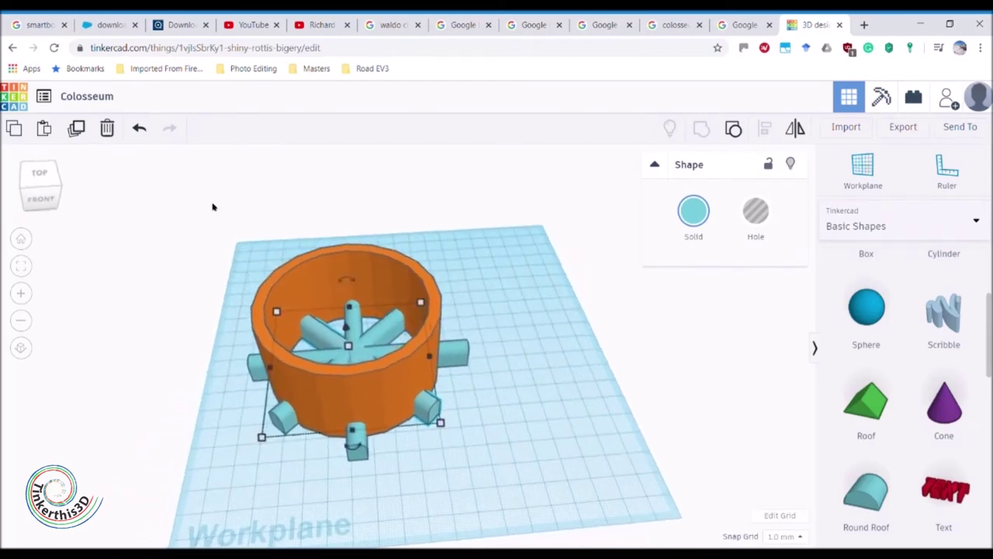
Duplicate an arch bar, rotate it, and place it through the center between the front bar end and the left diagonal
{"action": "left_click", "coordinate": [78, 129]}
{"action": "left_click_drag", "start_coordinate": [266, 411], "coordinate": [508, 487]}
{"action": "left_click_drag", "start_coordinate": [589, 483], "coordinate": [613, 487]}
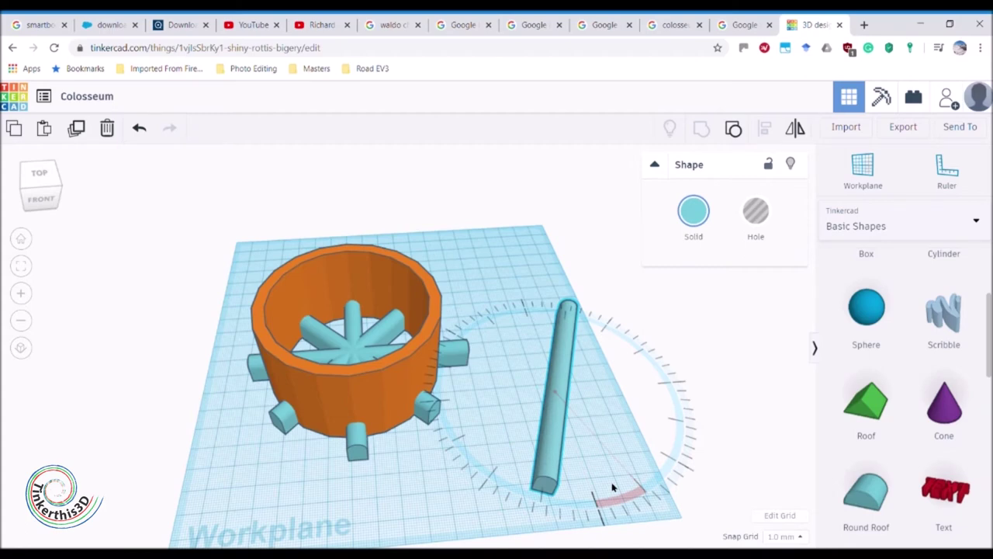
{"action": "left_click_drag", "start_coordinate": [613, 488], "coordinate": [613, 487]}
{"action": "left_click_drag", "start_coordinate": [556, 425], "coordinate": [336, 390]}
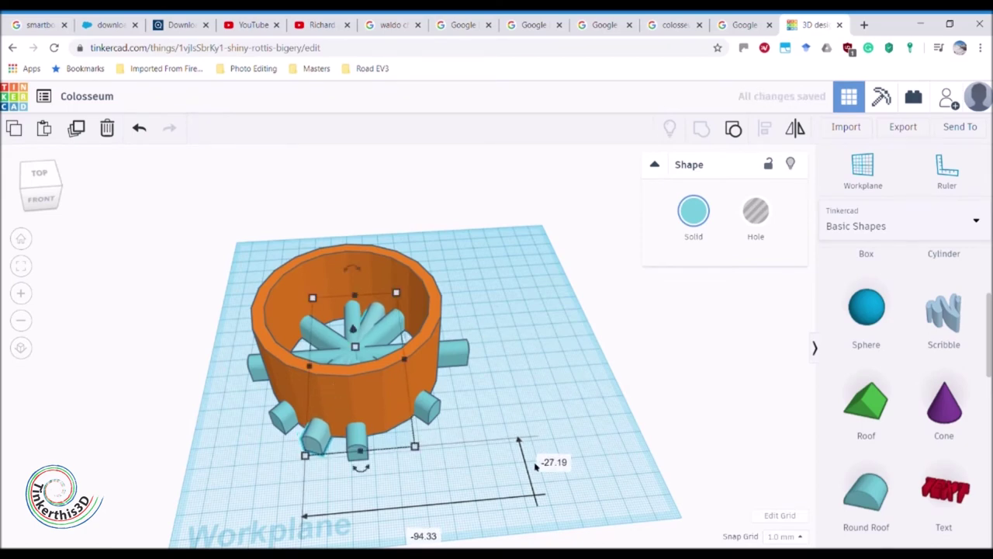
Duplicate an arch bar, rotate it, and center it in the gap between the left diagonal and the sideways bar
{"action": "left_click", "coordinate": [77, 129]}
{"action": "left_click", "coordinate": [254, 364]}
{"action": "left_click_drag", "start_coordinate": [264, 371], "coordinate": [504, 465]}
{"action": "left_click_drag", "start_coordinate": [613, 482], "coordinate": [628, 490]}
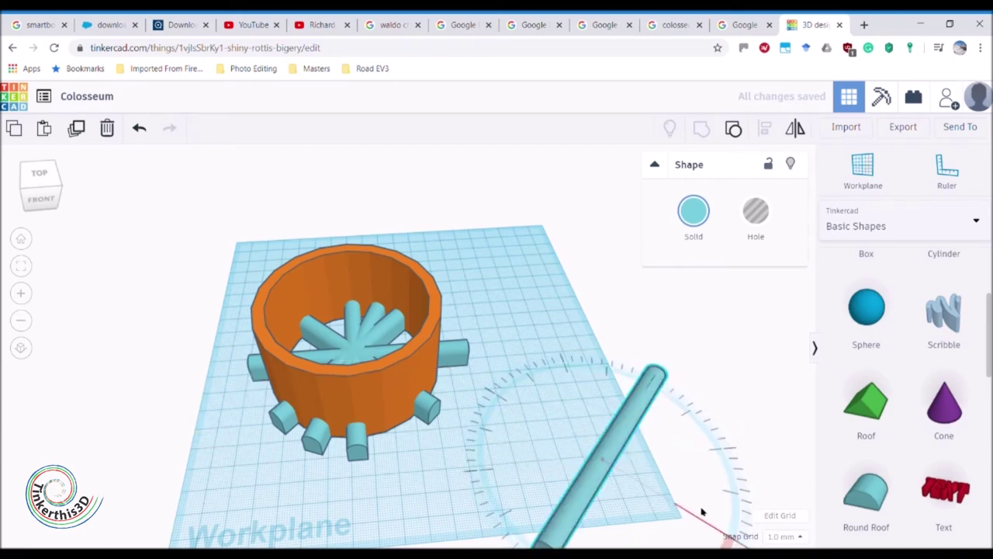
{"action": "left_click_drag", "start_coordinate": [688, 529], "coordinate": [664, 534]}
{"action": "left_click_drag", "start_coordinate": [561, 475], "coordinate": [296, 375]}
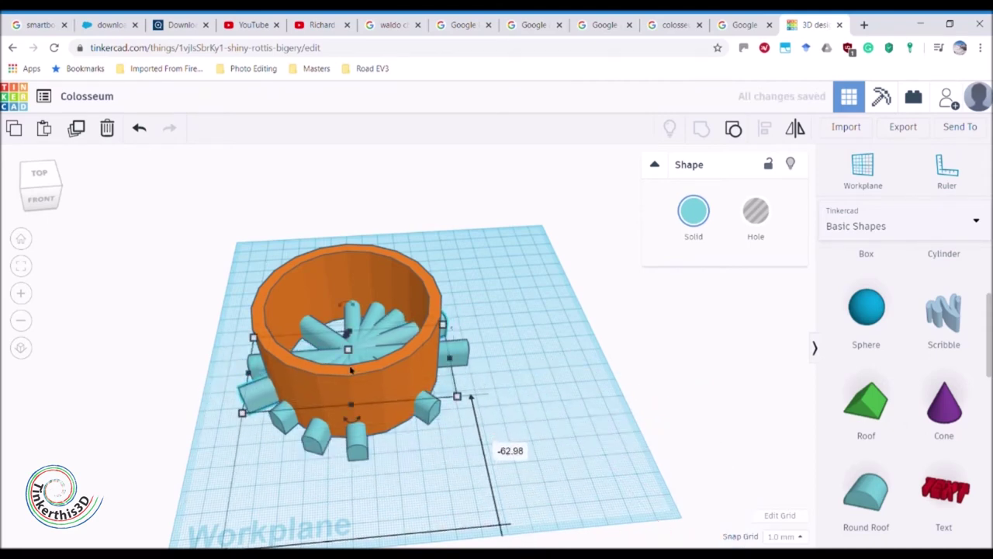
{"action": "mouse_move", "coordinate": [555, 443]}
{"action": "right_mouse_down"}
{"action": "mouse_move", "coordinate": [625, 471]}
{"action": "mouse_move", "coordinate": [543, 466]}
{"action": "mouse_move", "coordinate": [457, 419]}
{"action": "mouse_move", "coordinate": [599, 359]}
{"action": "mouse_move", "coordinate": [352, 379]}
{"action": "mouse_move", "coordinate": [233, 375]}
{"action": "mouse_move", "coordinate": [346, 390]}
{"action": "mouse_move", "coordinate": [554, 459]}
{"action": "right_mouse_up"}
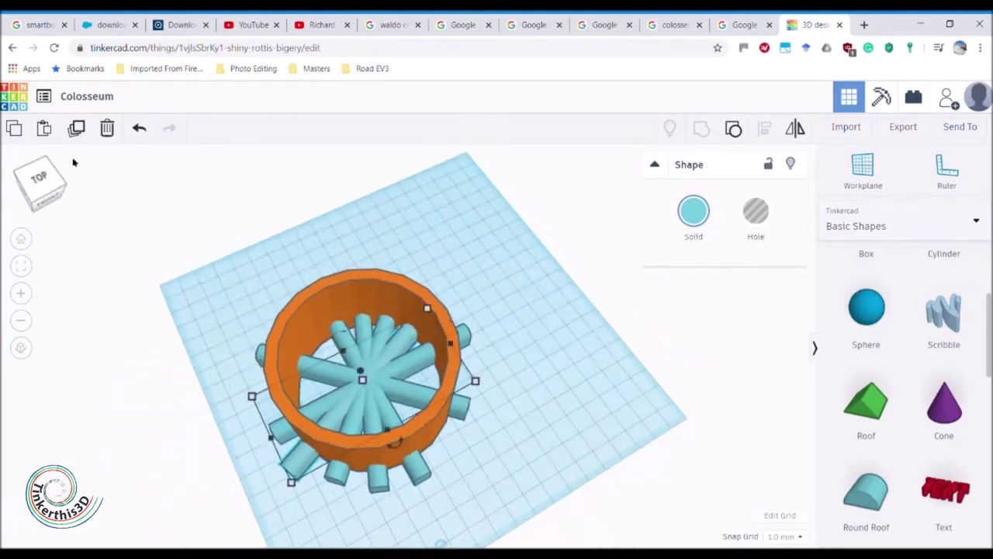
Add two more rotated duplicates of the arch bar through the ring's center to fill the remaining gaps
{"action": "left_click", "coordinate": [76, 128]}
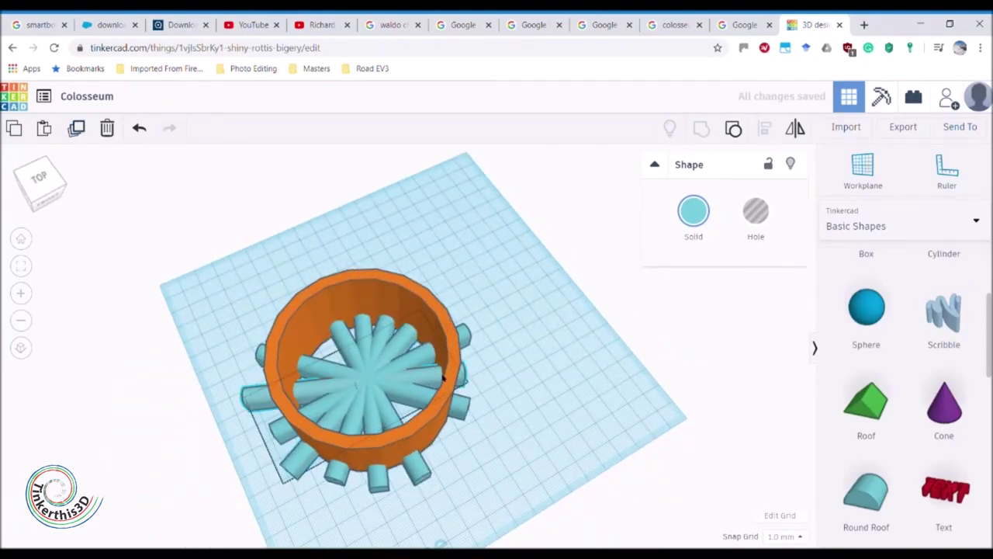
{"action": "left_click", "coordinate": [490, 375]}
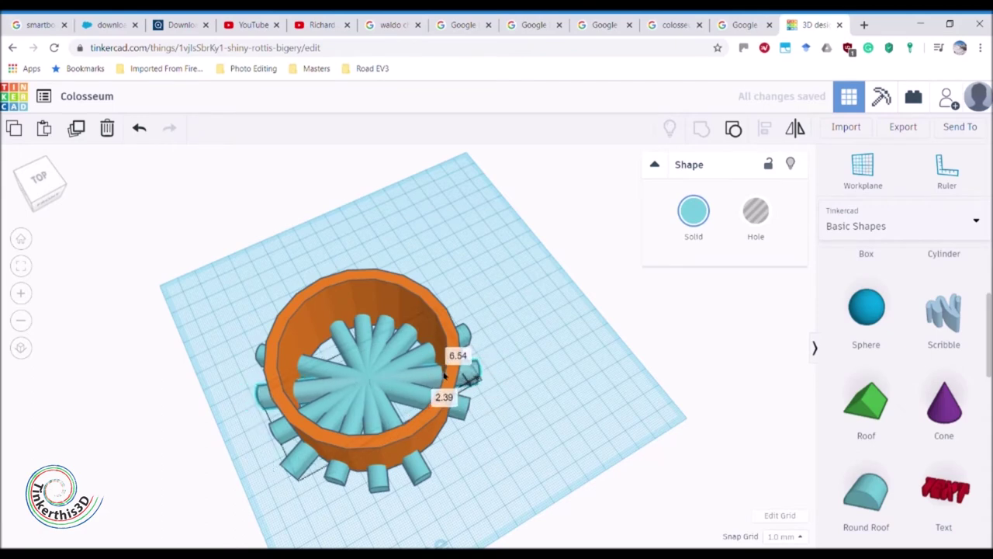
{"action": "left_click_drag", "start_coordinate": [445, 375], "coordinate": [443, 374]}
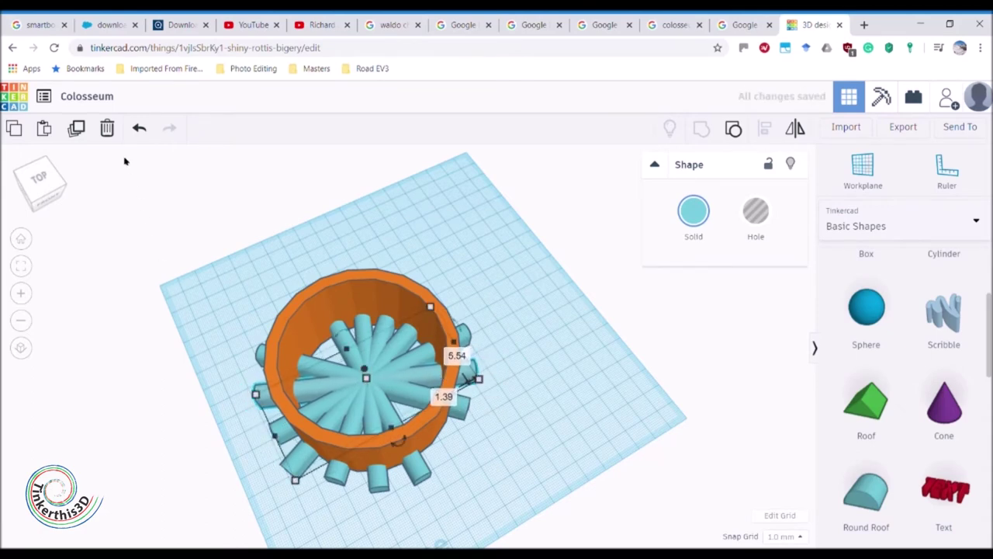
{"action": "left_click", "coordinate": [80, 131]}
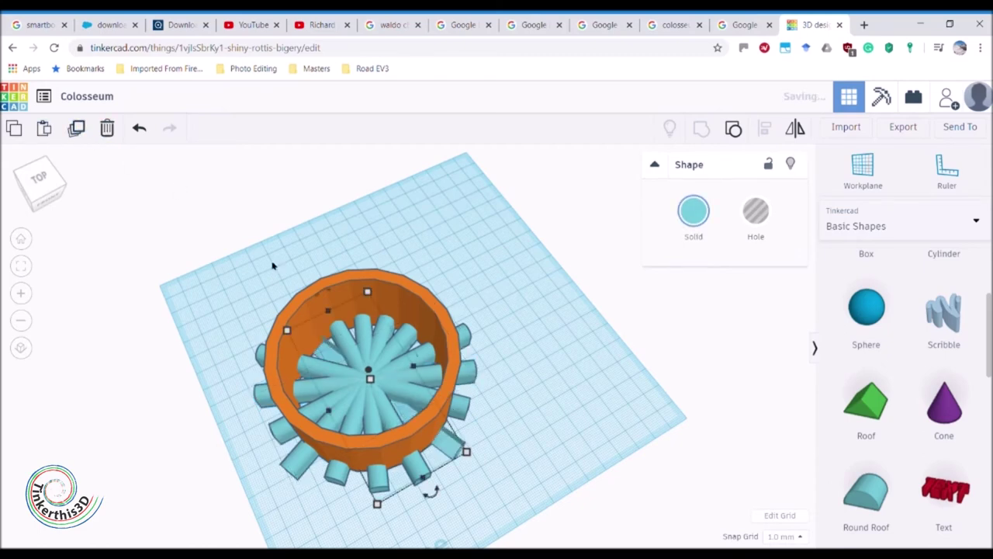
{"action": "right_click_drag", "start_coordinate": [577, 434], "coordinate": [722, 379]}
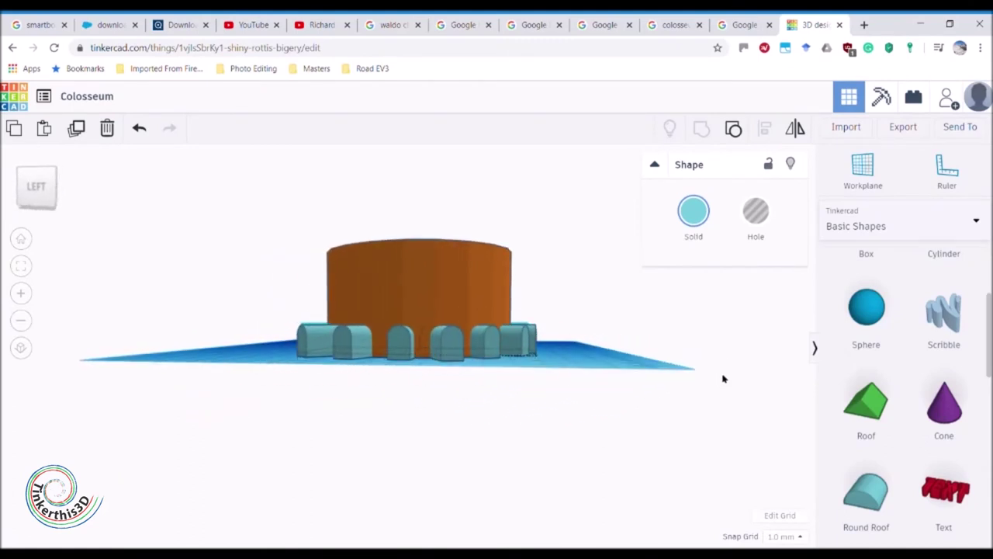
Compare the arch row with the Colosseum reference photo and examine the bars' spacing around the ring
{"action": "left_click", "coordinate": [745, 22]}
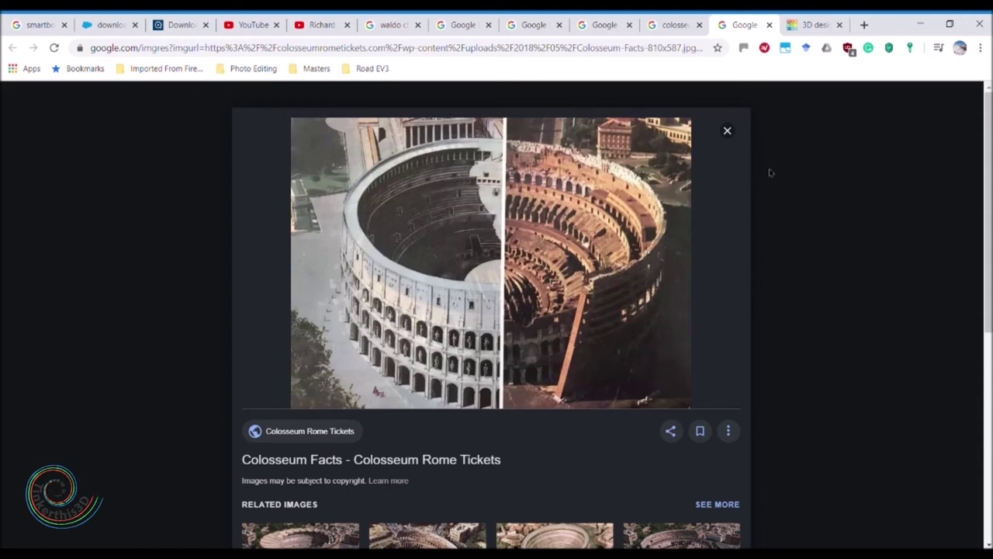
{"action": "left_click", "coordinate": [821, 22]}
{"action": "right_click_drag", "start_coordinate": [437, 387], "coordinate": [342, 431]}
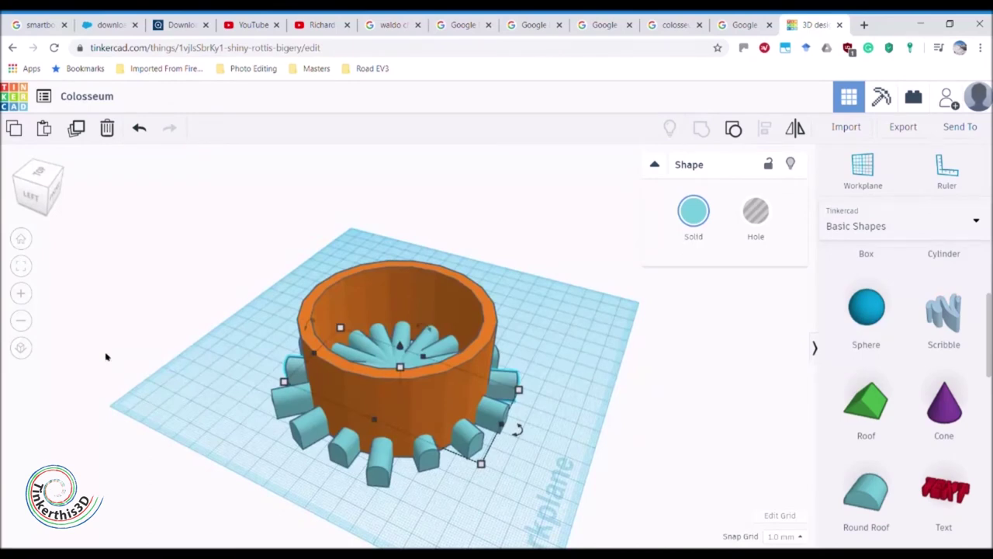
{"action": "right_click_drag", "start_coordinate": [450, 446], "coordinate": [408, 473]}
{"action": "right_click_drag", "start_coordinate": [509, 485], "coordinate": [655, 404]}
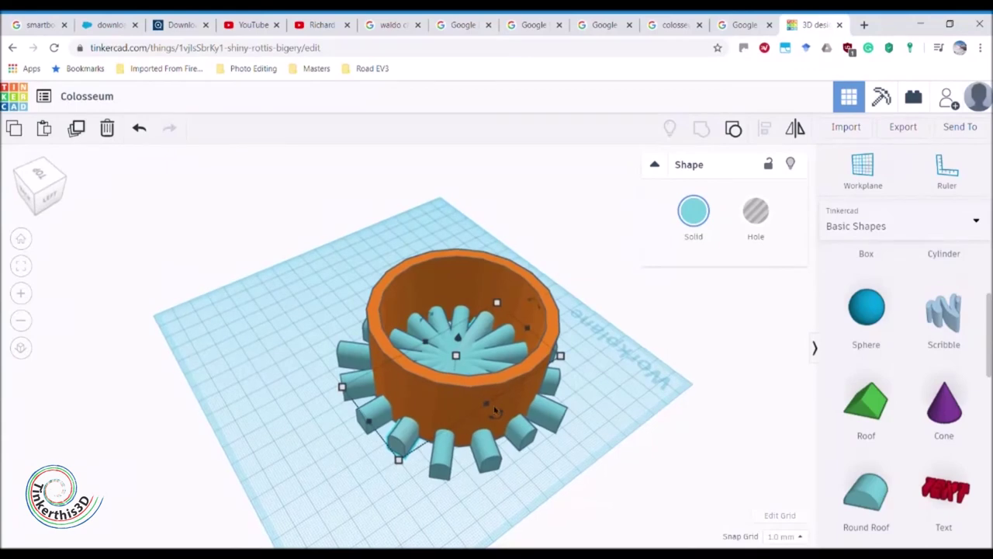
Move the ring completely off the arch bars to the far side of the workplane
{"action": "left_click", "coordinate": [634, 405]}
{"action": "left_click_drag", "start_coordinate": [496, 392], "coordinate": [245, 311]}
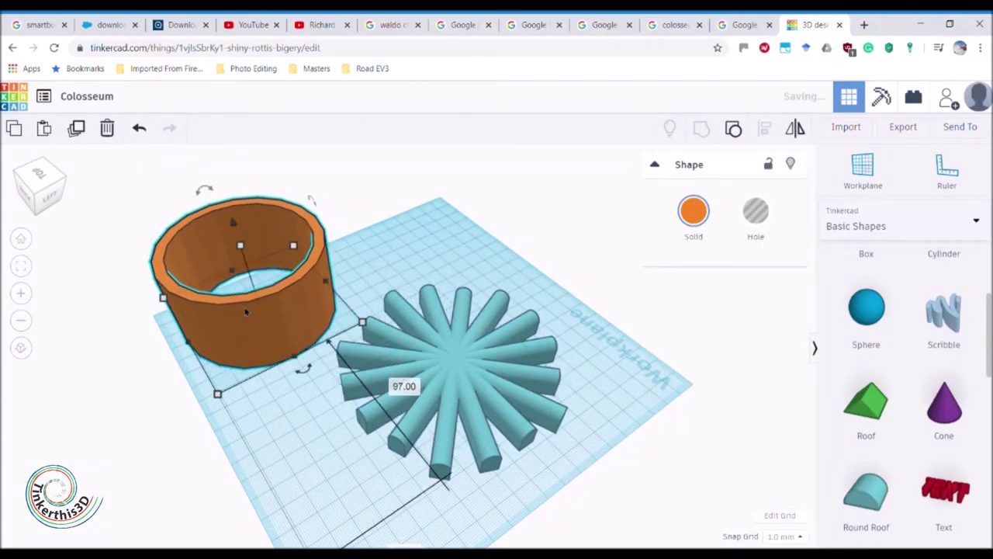
{"action": "left_click", "coordinate": [427, 267]}
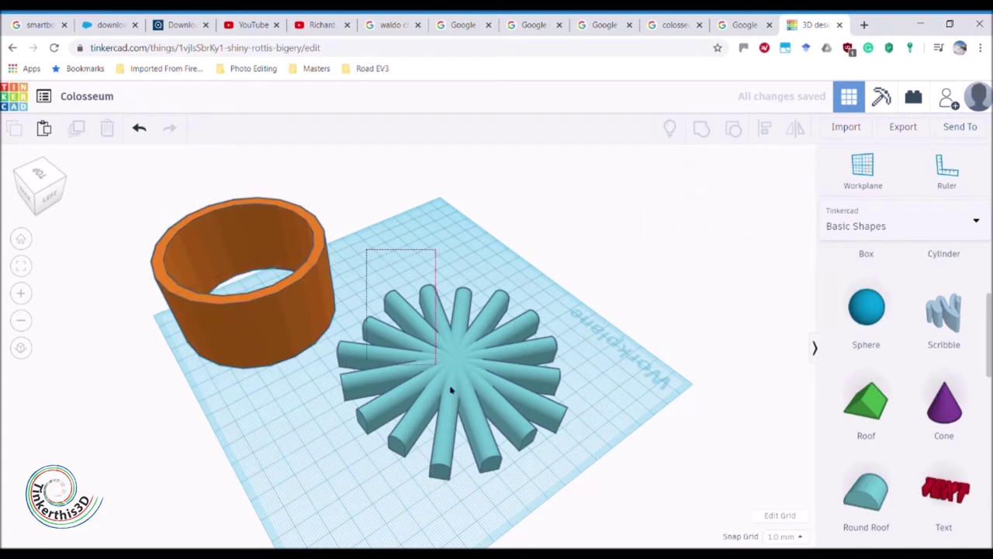
Group all eight arch bars into one shape and turn the group into a hole
{"action": "left_click_drag", "start_coordinate": [451, 390], "coordinate": [595, 485]}
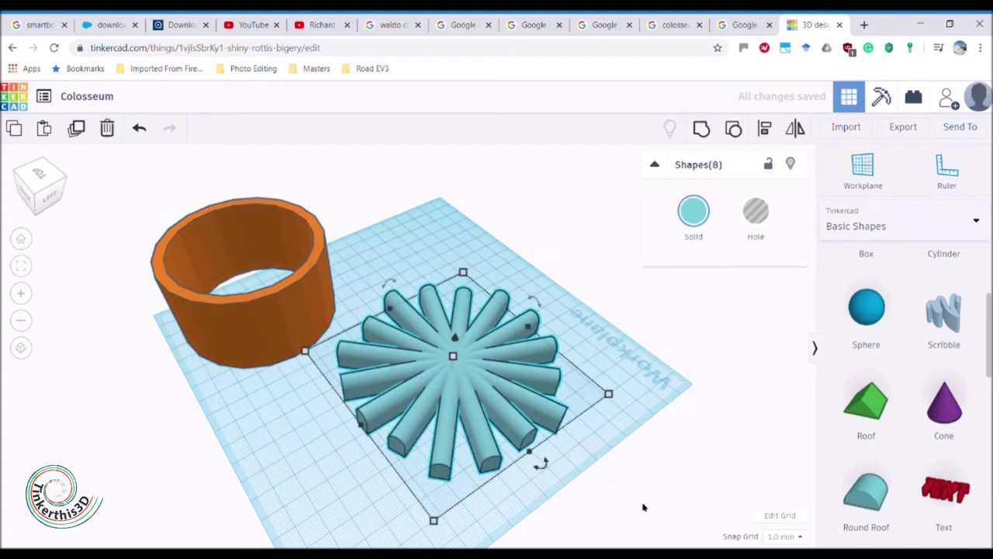
{"action": "left_click", "coordinate": [702, 130]}
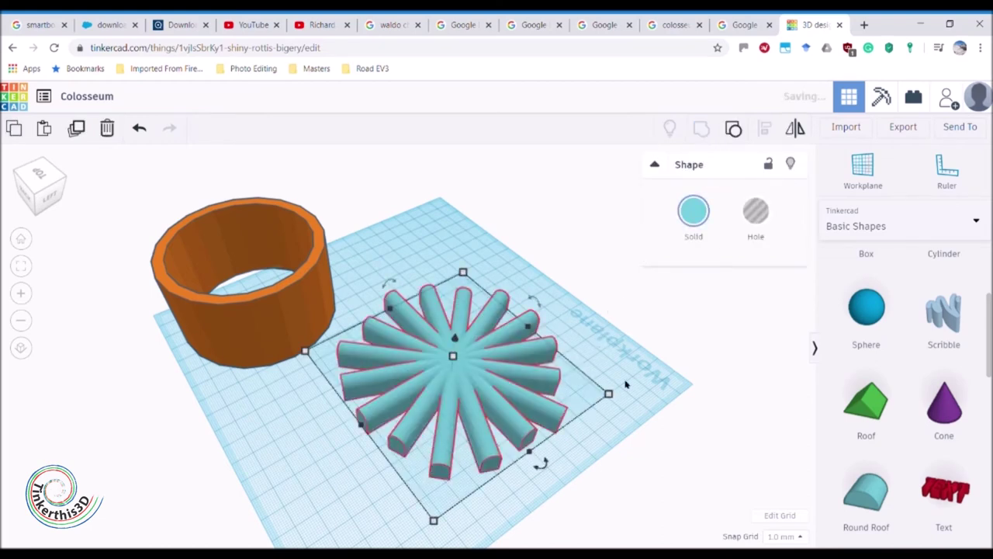
{"action": "left_click", "coordinate": [756, 218]}
{"action": "right_click_drag", "start_coordinate": [649, 379], "coordinate": [656, 352]}
{"action": "left_click", "coordinate": [271, 312]}
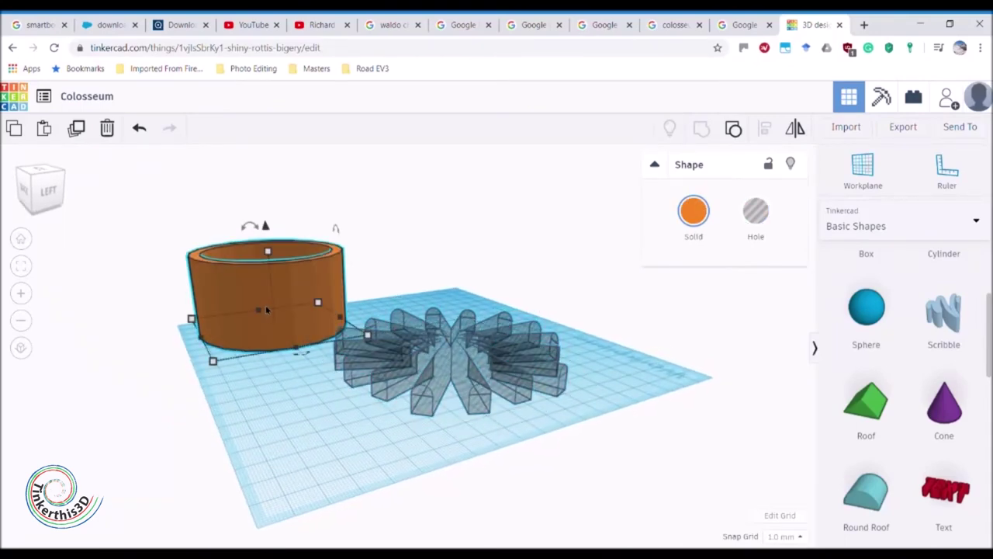
{"action": "left_click_drag", "start_coordinate": [260, 311], "coordinate": [299, 342]}
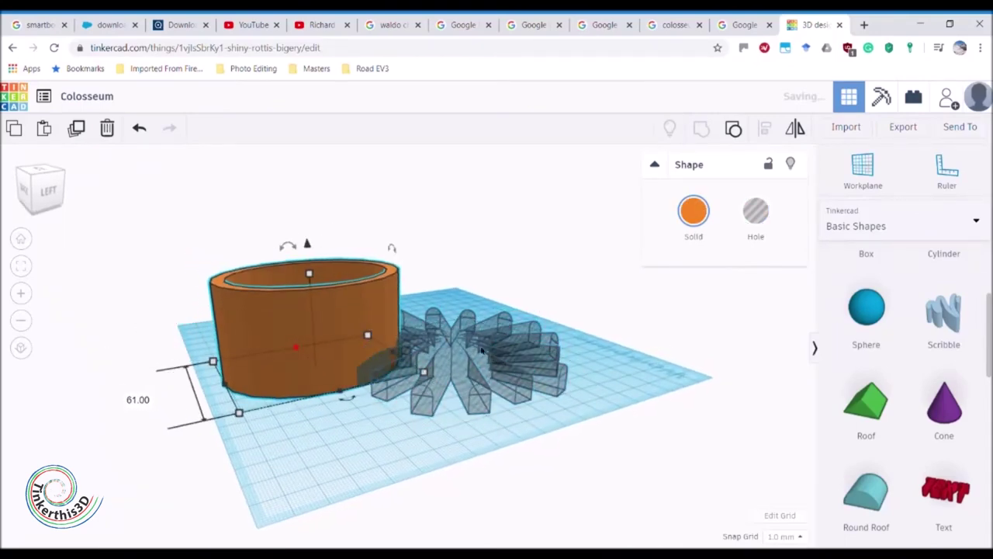
{"action": "left_click", "coordinate": [141, 130]}
Move the ring back over the starburst hole so the arch ends project evenly around its wall
{"action": "left_click_drag", "start_coordinate": [238, 290], "coordinate": [435, 316]}
{"action": "right_click_drag", "start_coordinate": [637, 328], "coordinate": [523, 479]}
Duplicate the starburst arch hole and raise the copy directly above the first one as a second row of arches
{"action": "left_click", "coordinate": [498, 466]}
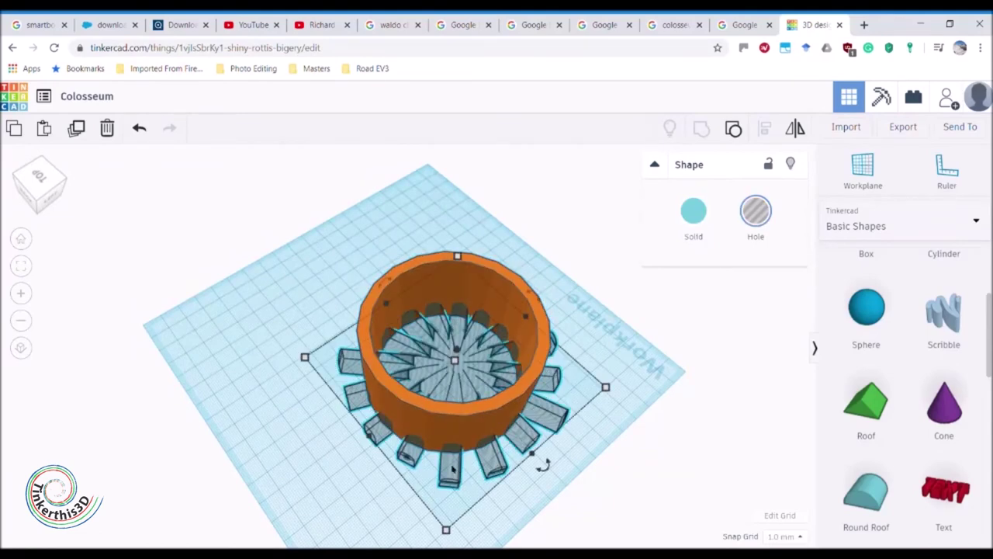
{"action": "left_click", "coordinate": [80, 133]}
{"action": "right_click_drag", "start_coordinate": [642, 402], "coordinate": [567, 364]}
{"action": "left_click_drag", "start_coordinate": [451, 327], "coordinate": [452, 295]}
{"action": "right_click_drag", "start_coordinate": [620, 407], "coordinate": [635, 374]}
{"action": "left_click_drag", "start_coordinate": [450, 262], "coordinate": [450, 265]}
{"action": "right_click_drag", "start_coordinate": [505, 373], "coordinate": [423, 388]}
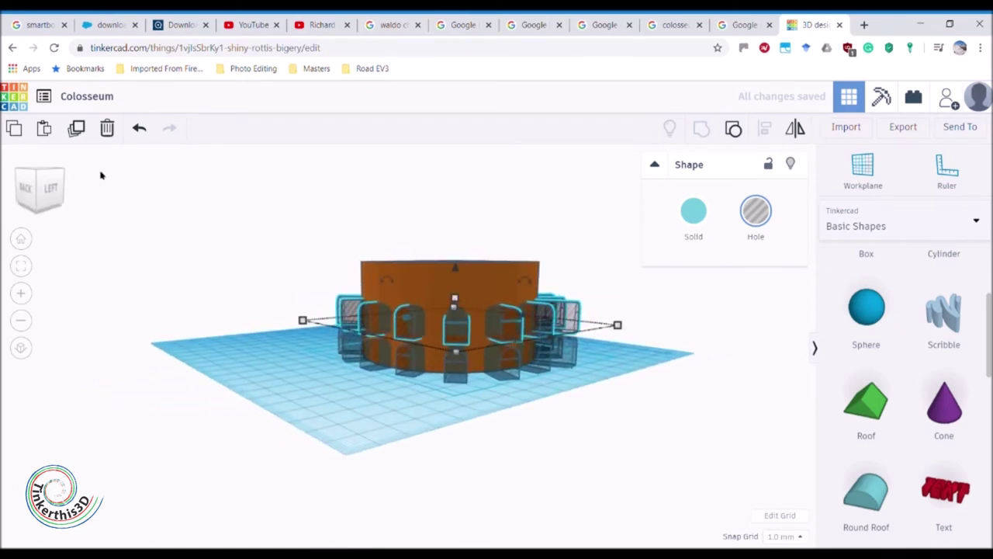
Duplicate the second-row starburst arch hole and raise the copy directly above it as a third row of arches
{"action": "left_click", "coordinate": [80, 135]}
{"action": "key", "text": "ctrl+Up"}
{"action": "key", "text": "ctrl+Up"}
{"action": "key", "text": "ctrl+Up"}
{"action": "key", "text": "ctrl+Up"}
{"action": "key", "text": "ctrl+Up"}
{"action": "key", "text": "ctrl+Up"}
{"action": "key", "text": "ctrl+Up"}
{"action": "key", "text": "ctrl+Up"}
{"action": "key", "text": "ctrl+Up"}
{"action": "key", "text": "ctrl+Up"}
{"action": "key", "text": "ctrl+Up"}
{"action": "key", "text": "ctrl+Up"}
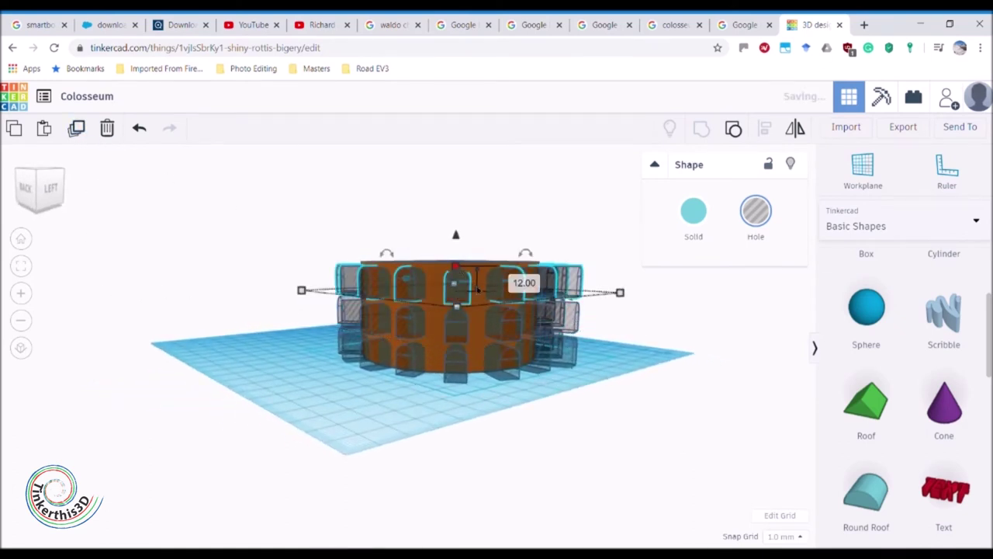
Check the ring's proportions against the Colosseum reference photo and stretch the ring upward to a height of 55 mm
{"action": "right_click_drag", "start_coordinate": [525, 414], "coordinate": [550, 430]}
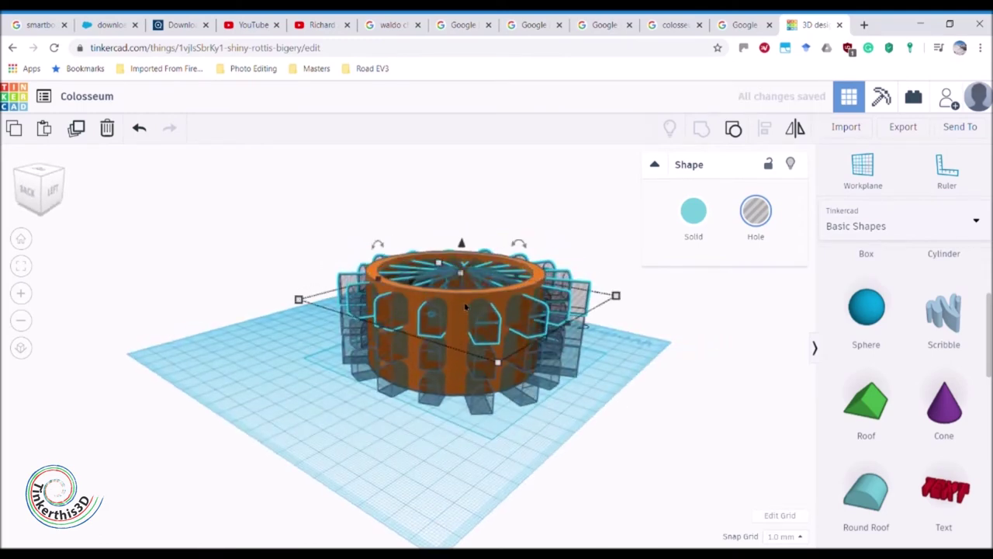
{"action": "right_click_drag", "start_coordinate": [457, 410], "coordinate": [465, 373]}
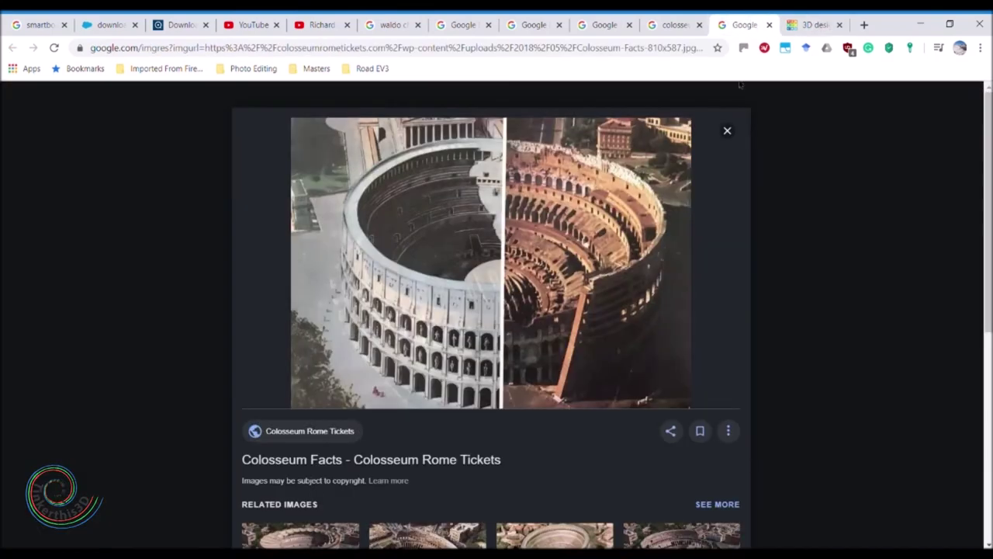
{"action": "left_click", "coordinate": [756, 23]}
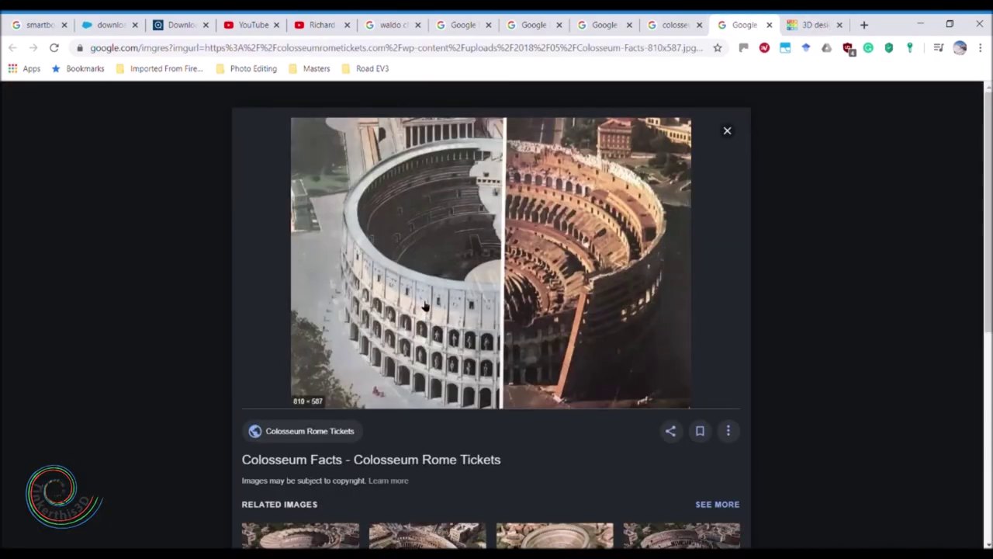
{"action": "left_click", "coordinate": [806, 26]}
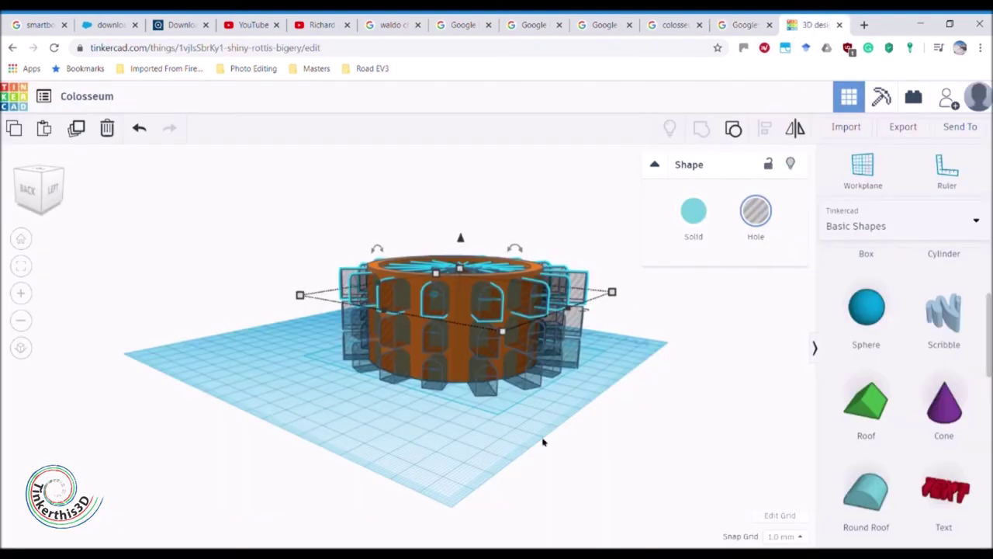
{"action": "left_click", "coordinate": [467, 439]}
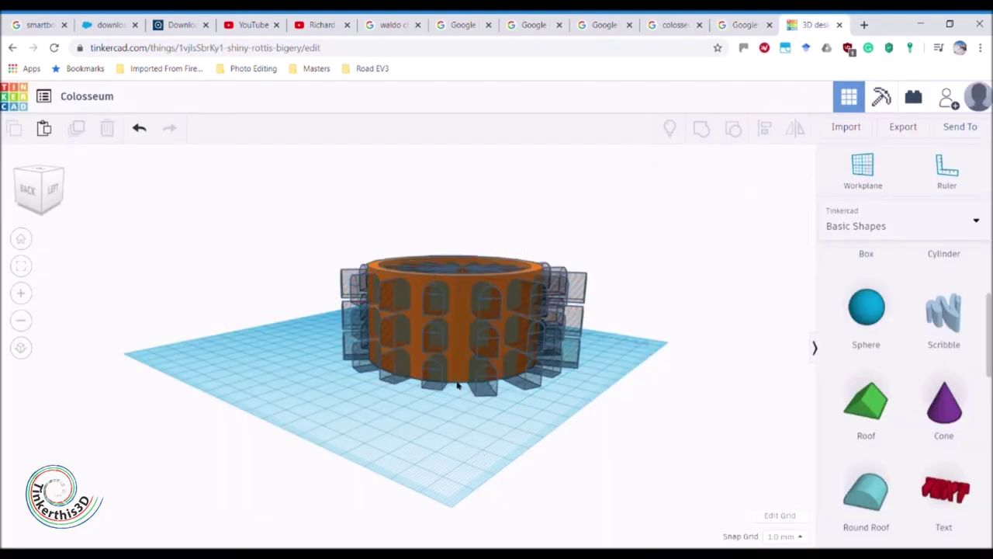
{"action": "left_click", "coordinate": [454, 329]}
{"action": "left_click_drag", "start_coordinate": [455, 235], "coordinate": [457, 227]}
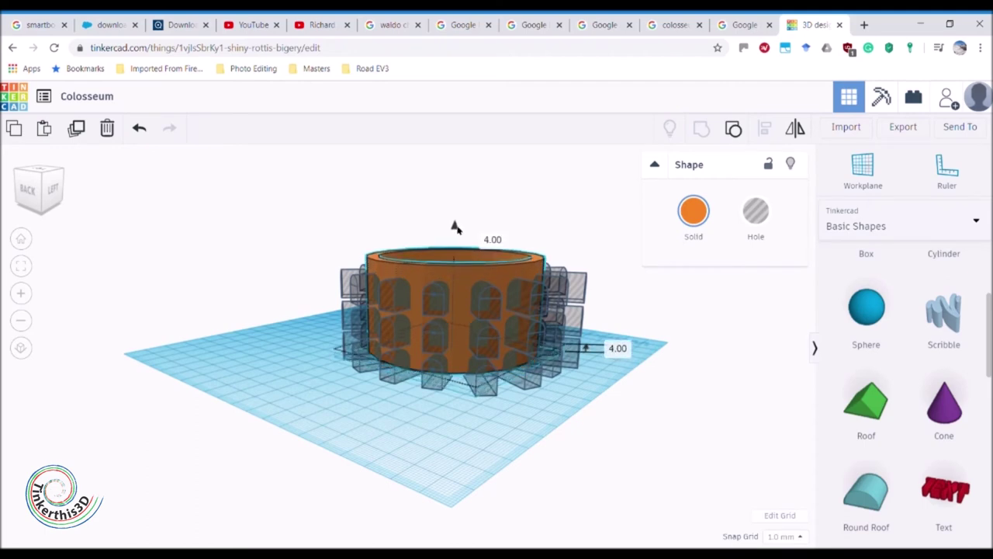
{"action": "left_click", "coordinate": [140, 128]}
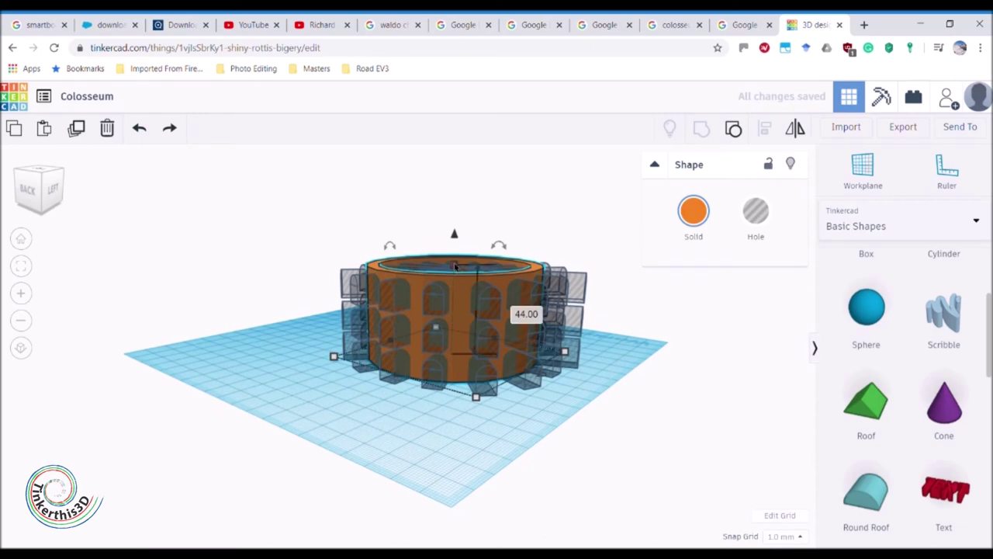
{"action": "left_click_drag", "start_coordinate": [455, 267], "coordinate": [457, 242]}
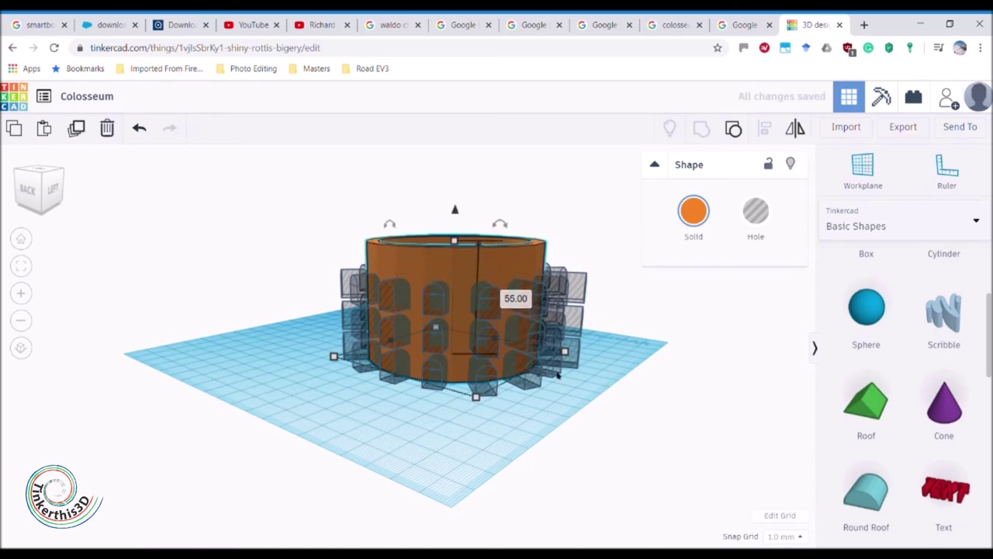
Group the ring with all three starburst arch holes to cut the arched openings through its wall
{"action": "right_click_drag", "start_coordinate": [627, 408], "coordinate": [387, 372]}
{"action": "left_click_drag", "start_coordinate": [260, 226], "coordinate": [611, 535]}
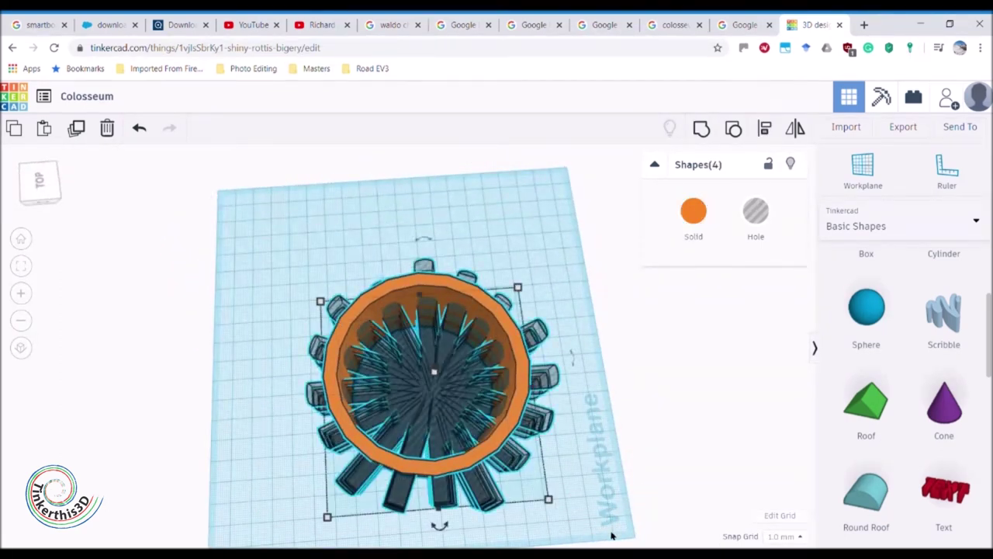
{"action": "left_click", "coordinate": [708, 134]}
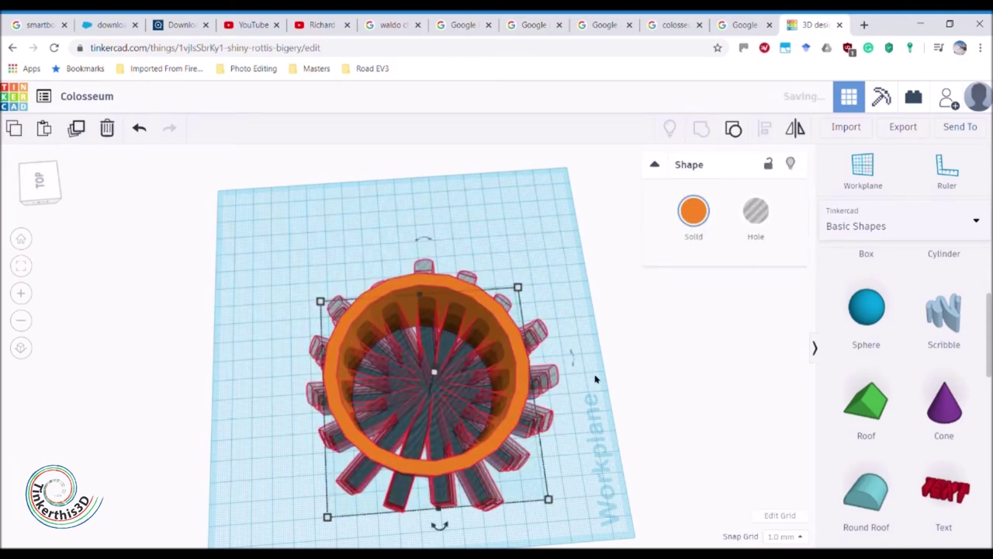
{"action": "right_click_drag", "start_coordinate": [613, 407], "coordinate": [566, 344]}
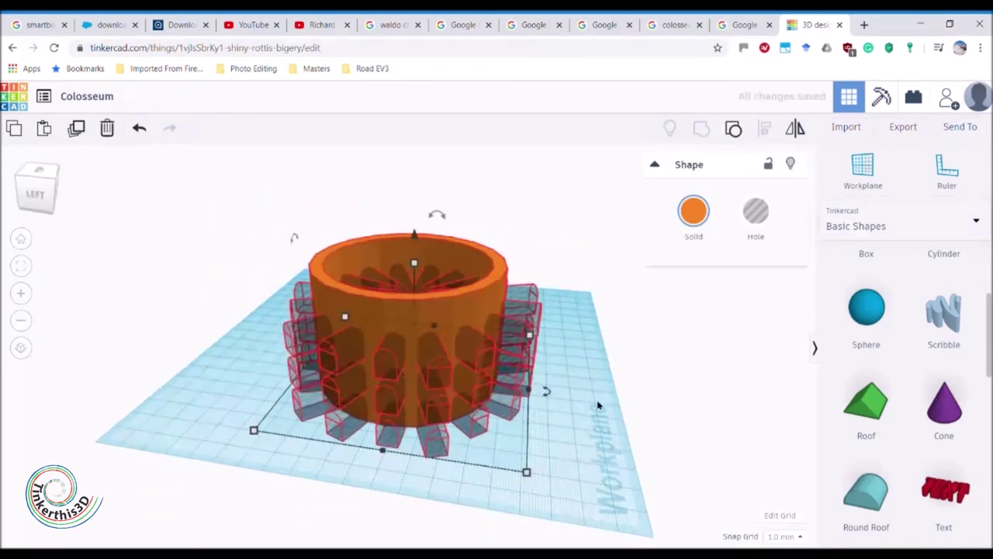
{"action": "left_click", "coordinate": [574, 422]}
{"action": "right_click_drag", "start_coordinate": [544, 443], "coordinate": [531, 475]}
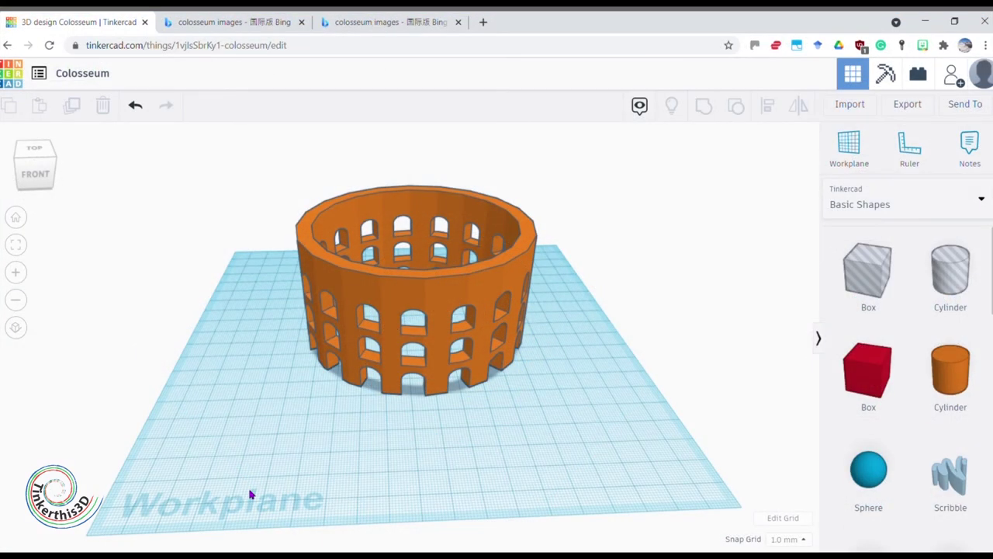
Compare the ring with the reference photo, duplicate it in place and scale the copy uniformly to about 115.75 mm across as an outer wall
{"action": "mouse_move", "coordinate": [256, 384]}
{"action": "right_mouse_down"}
{"action": "mouse_move", "coordinate": [311, 393]}
{"action": "mouse_move", "coordinate": [395, 381]}
{"action": "mouse_move", "coordinate": [220, 390]}
{"action": "mouse_move", "coordinate": [204, 381]}
{"action": "mouse_move", "coordinate": [256, 369]}
{"action": "right_mouse_up"}
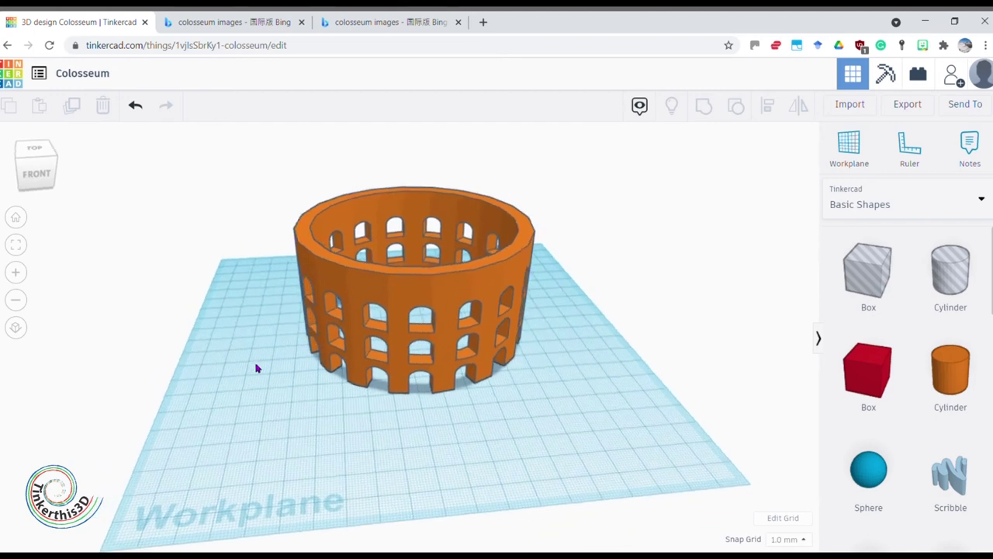
{"action": "left_click", "coordinate": [359, 24]}
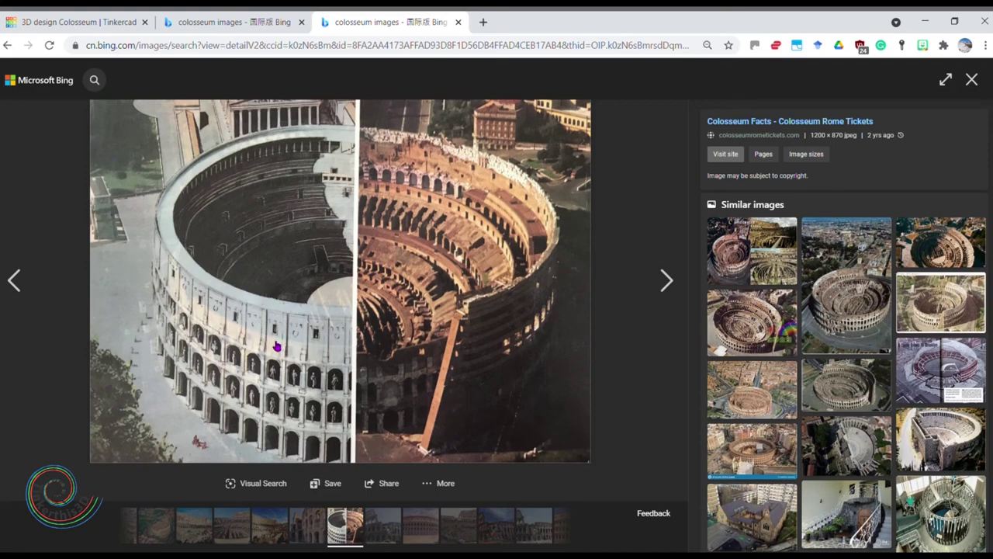
{"action": "left_click", "coordinate": [89, 28]}
{"action": "right_click_drag", "start_coordinate": [247, 416], "coordinate": [423, 415]}
{"action": "left_click", "coordinate": [414, 21]}
{"action": "left_click", "coordinate": [89, 28]}
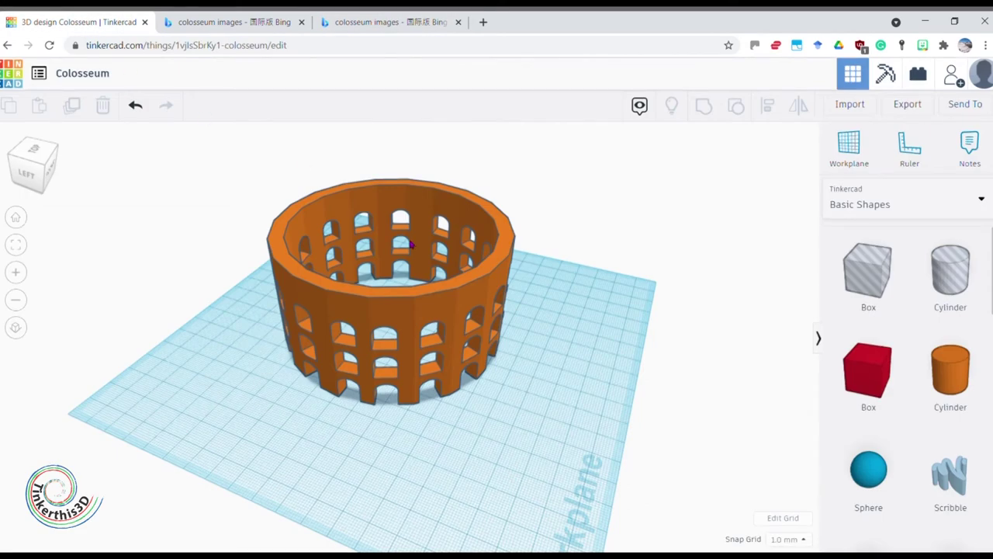
{"action": "left_click", "coordinate": [384, 302]}
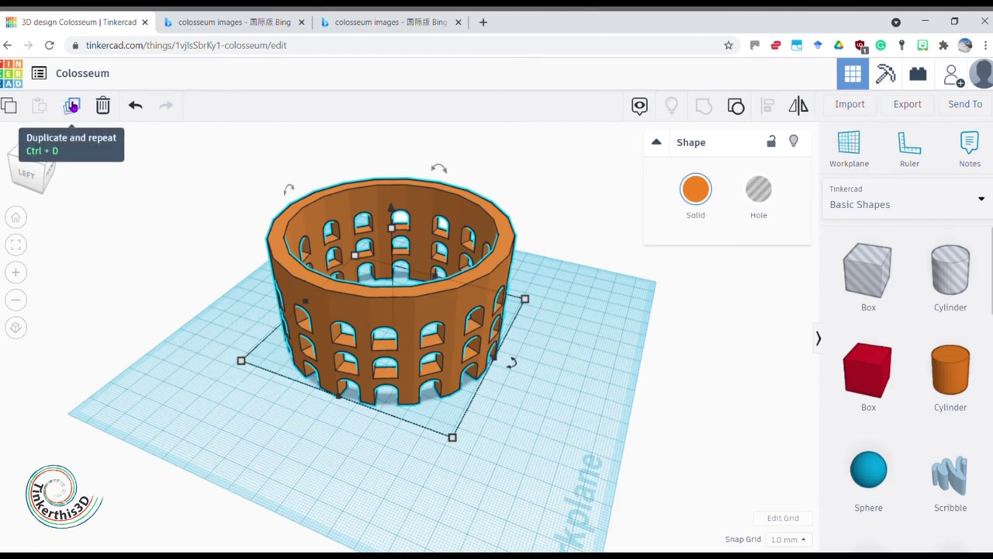
{"action": "left_click", "coordinate": [71, 106]}
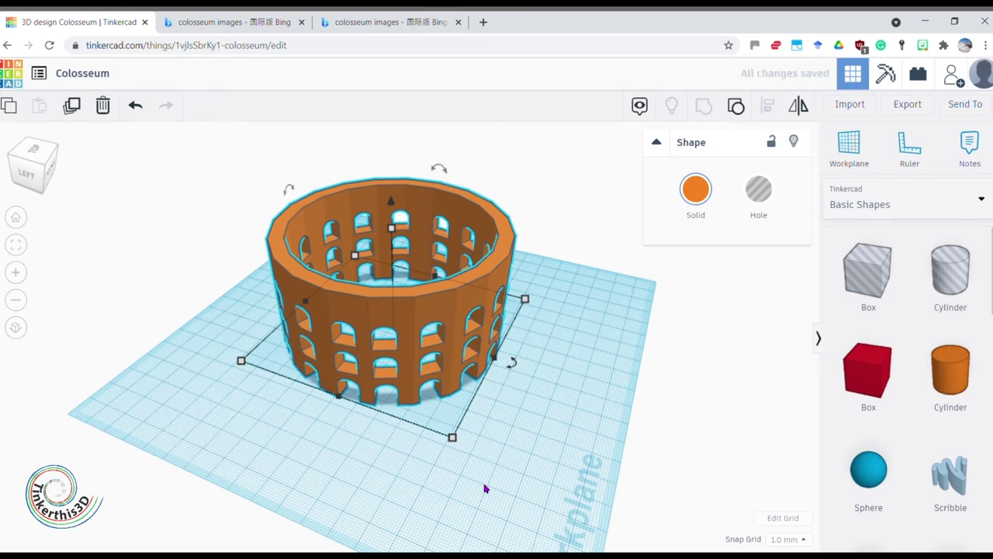
{"action": "left_click", "coordinate": [475, 449]}
{"action": "left_click", "coordinate": [456, 419]}
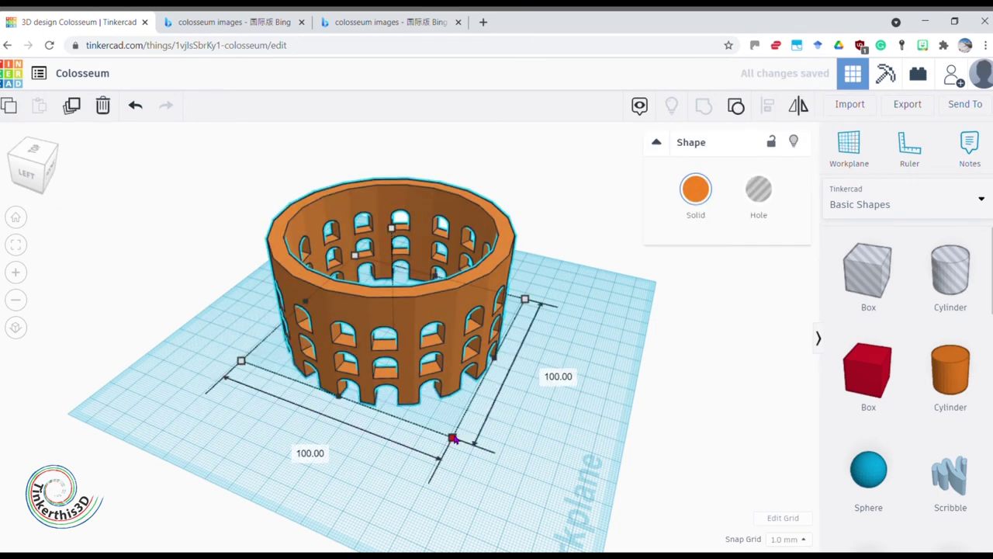
{"action": "left_click_drag", "start_coordinate": [455, 439], "coordinate": [486, 473]}
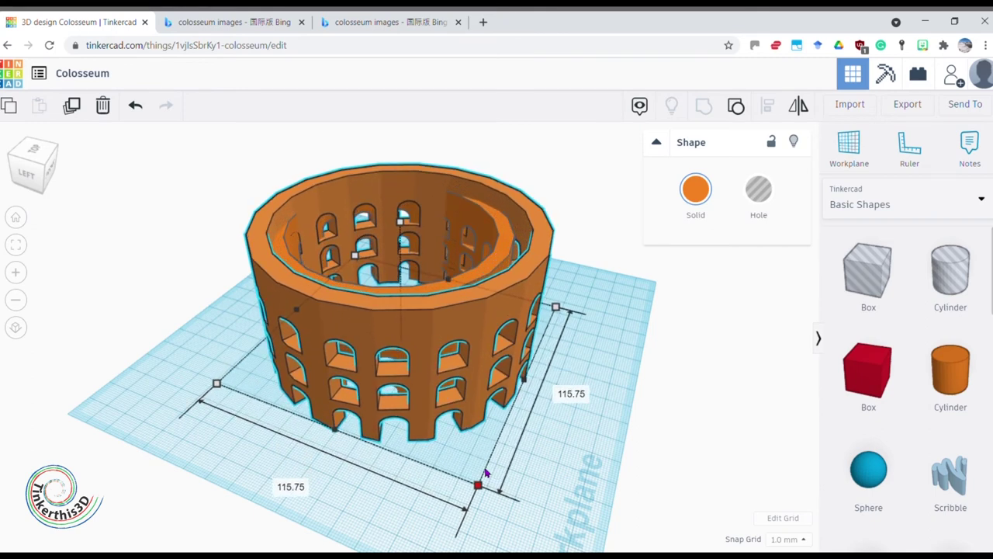
{"action": "left_click_drag", "start_coordinate": [486, 473], "coordinate": [486, 473]}
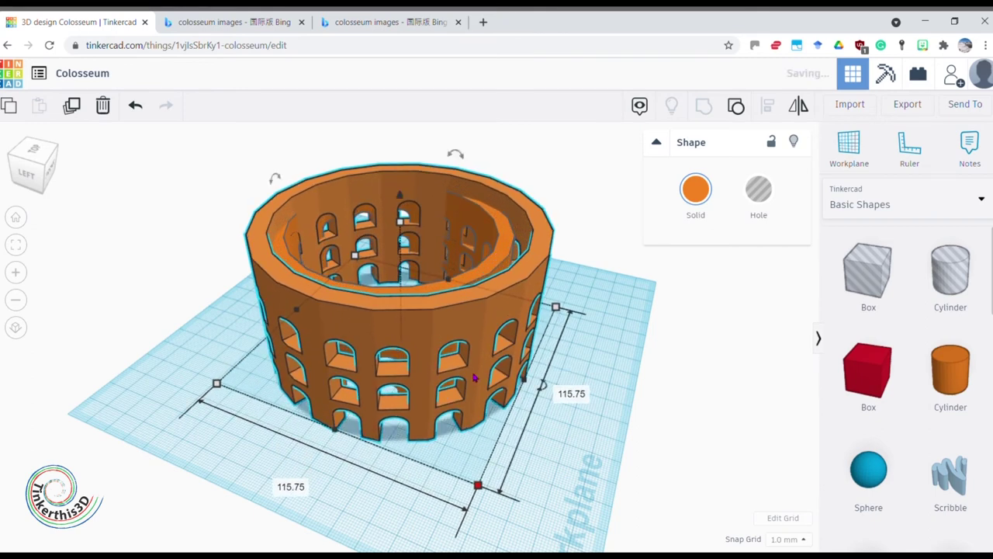
Select both arched rings and align them to a common centre on the workplane
{"action": "left_click", "coordinate": [486, 270], "text": "shift"}
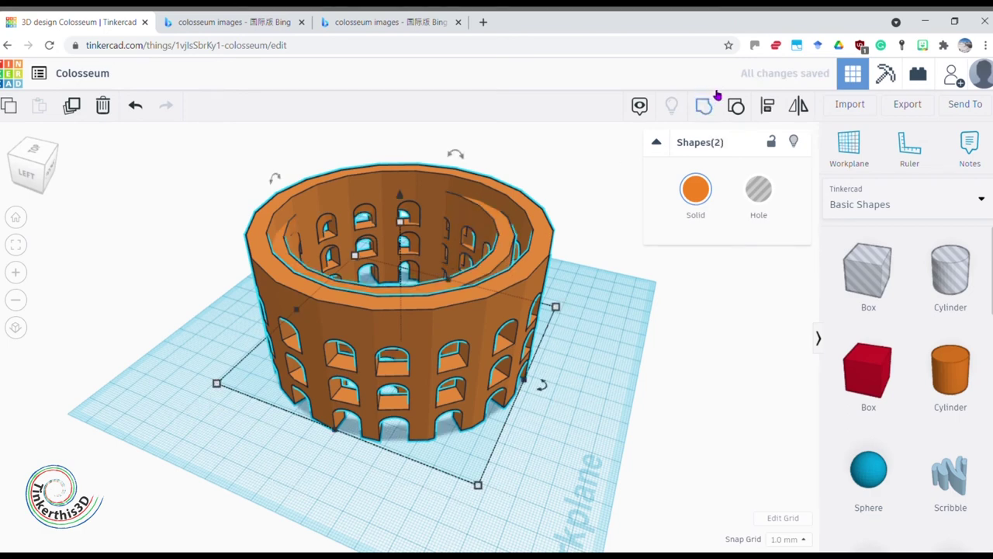
{"action": "left_click", "coordinate": [768, 106]}
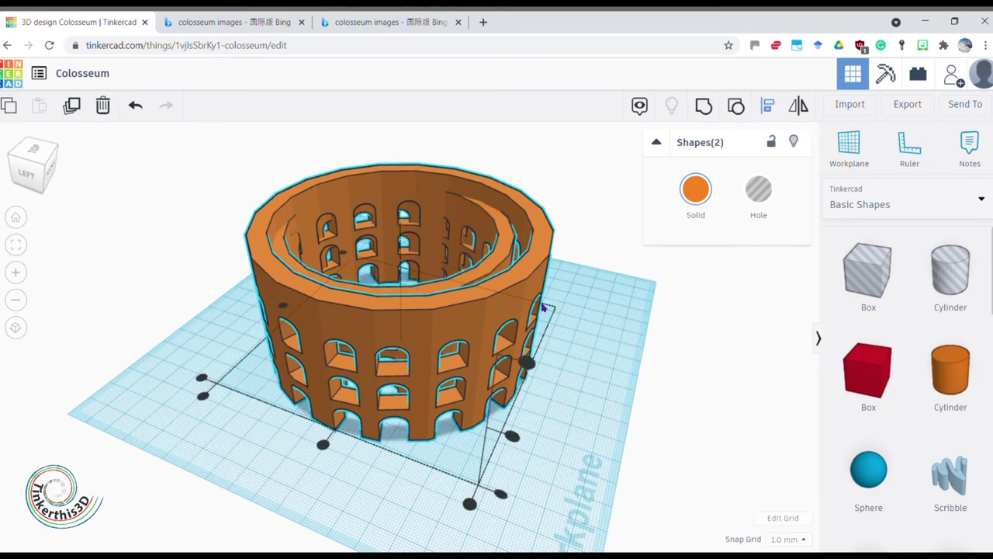
{"action": "left_click", "coordinate": [323, 446]}
{"action": "right_click_drag", "start_coordinate": [328, 485], "coordinate": [336, 402]}
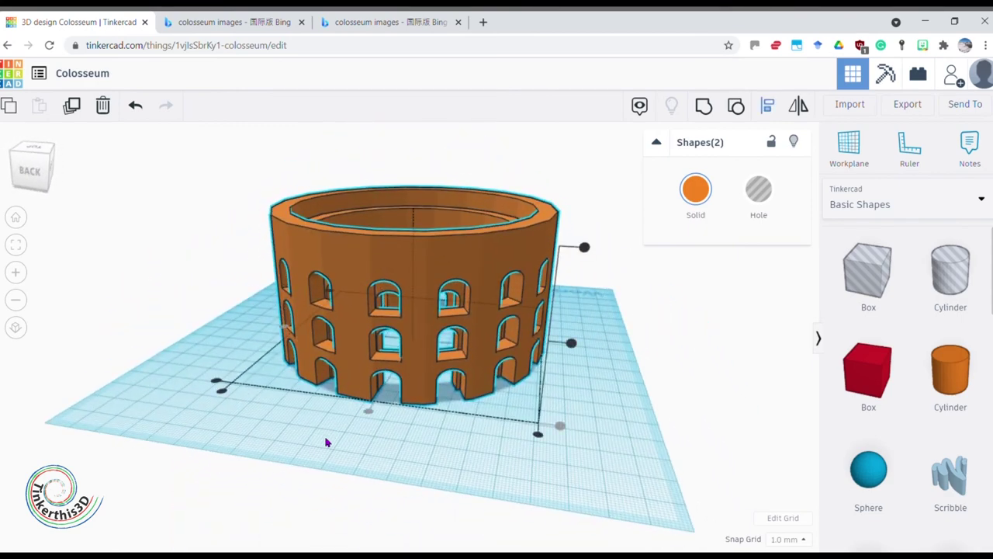
Add a box hole about 157 mm high covering one half of both rings, and shift it by 3 mm and -15 mm
{"action": "left_click", "coordinate": [425, 29]}
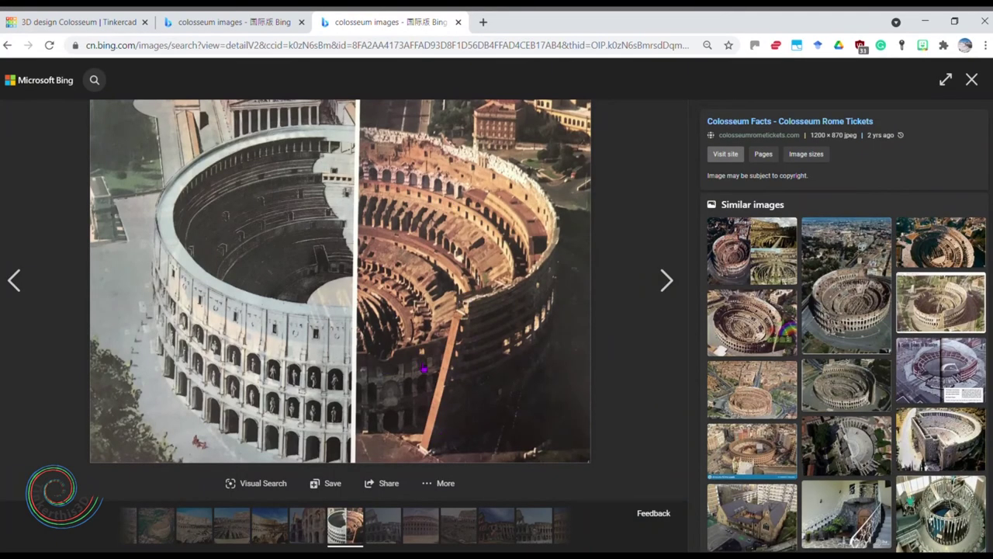
{"action": "left_click", "coordinate": [93, 23]}
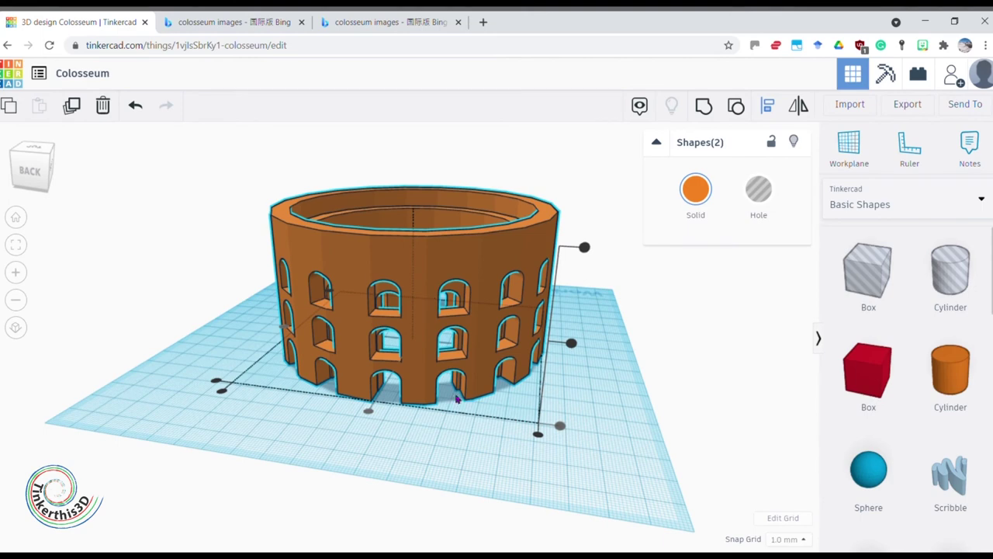
{"action": "left_click_drag", "start_coordinate": [873, 282], "coordinate": [547, 23]}
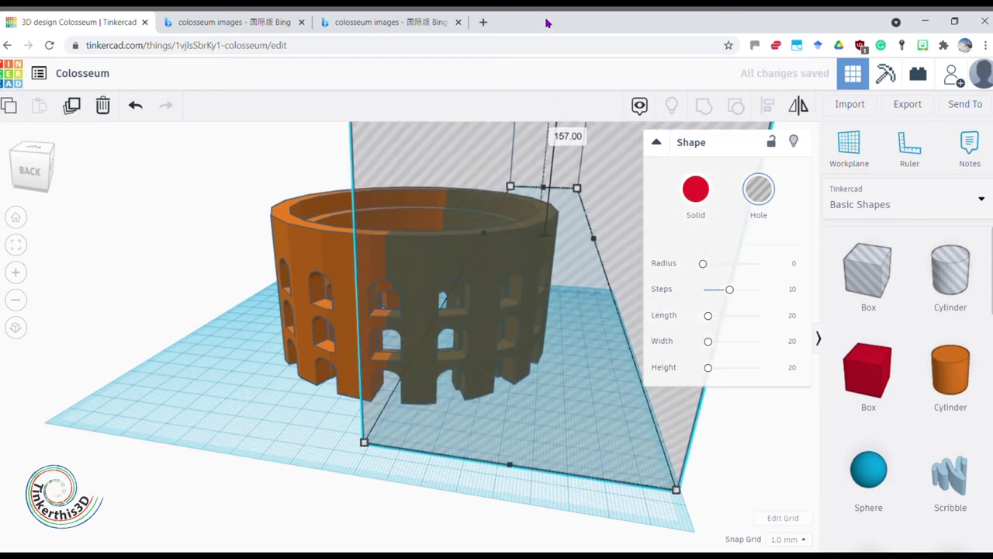
{"action": "left_click_drag", "start_coordinate": [481, 408], "coordinate": [463, 452]}
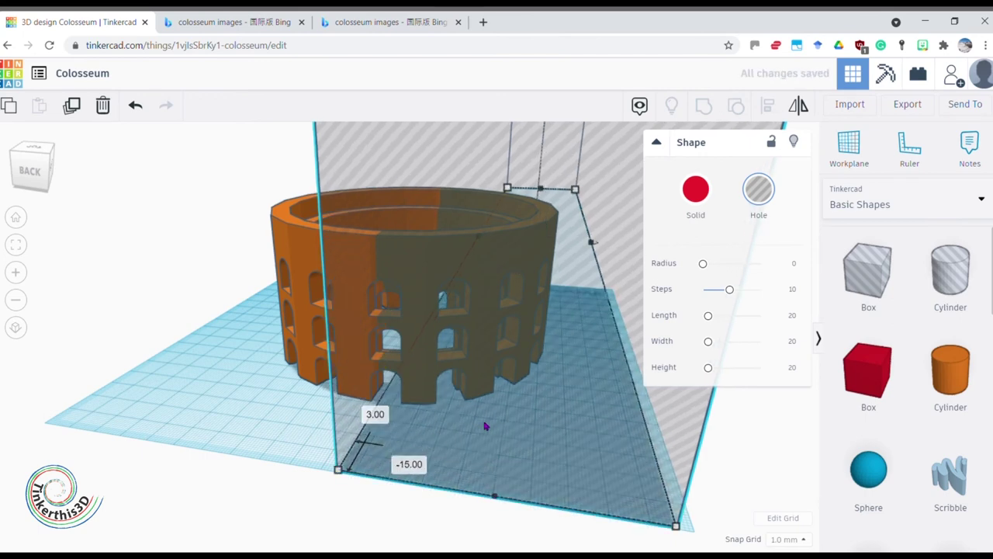
Tilt the large box hole so its cutting face slopes diagonally through both ring walls
{"action": "right_click_drag", "start_coordinate": [283, 415], "coordinate": [288, 391]}
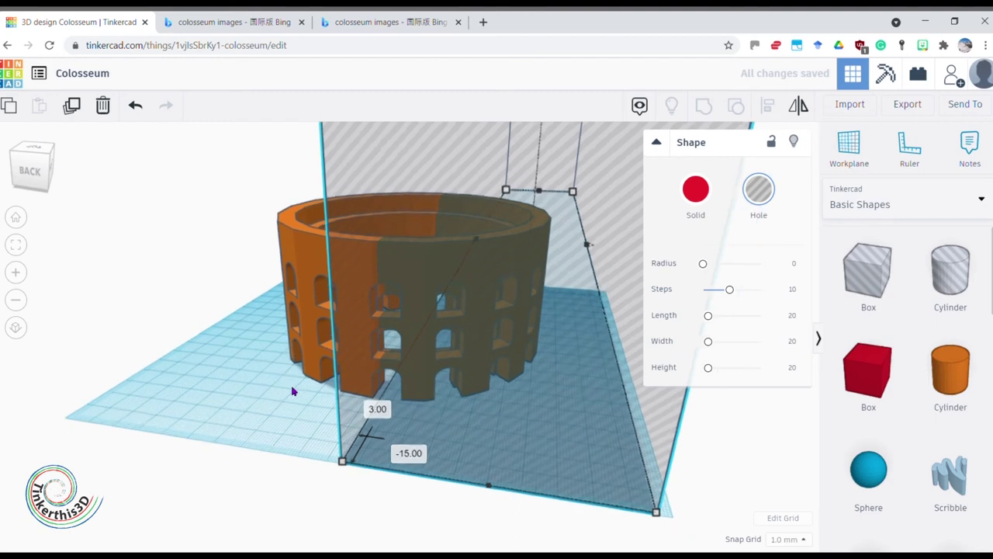
{"action": "scroll", "coordinate": [288, 391], "scroll_direction": "down", "scroll_amount": 3}
{"action": "right_click_drag", "start_coordinate": [469, 239], "coordinate": [476, 285]}
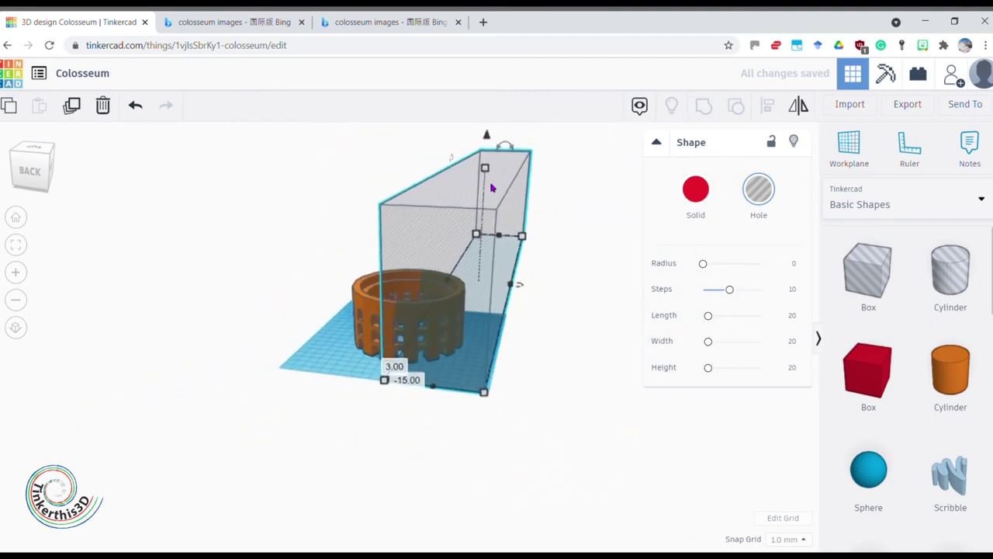
{"action": "mouse_move", "coordinate": [515, 132]}
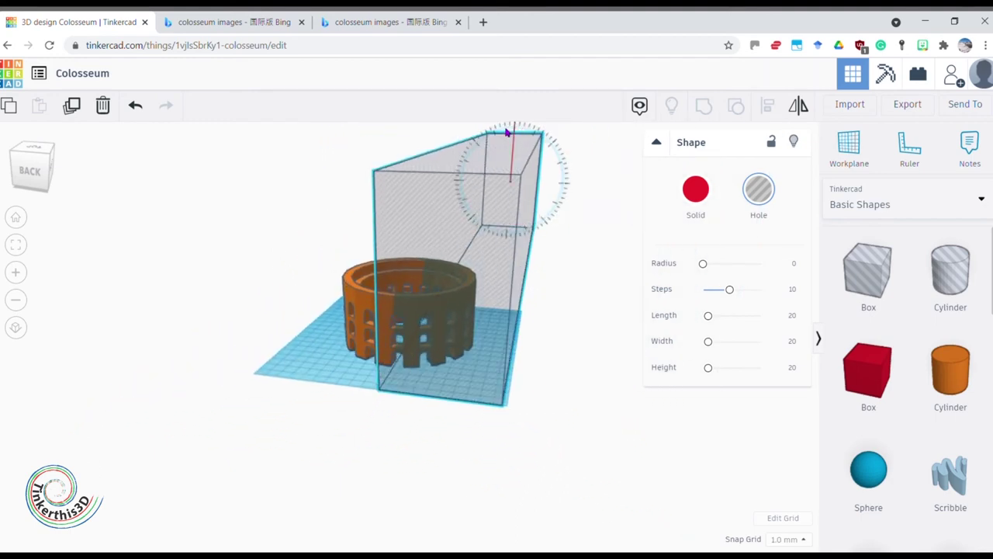
{"action": "left_click_drag", "start_coordinate": [508, 133], "coordinate": [496, 131]}
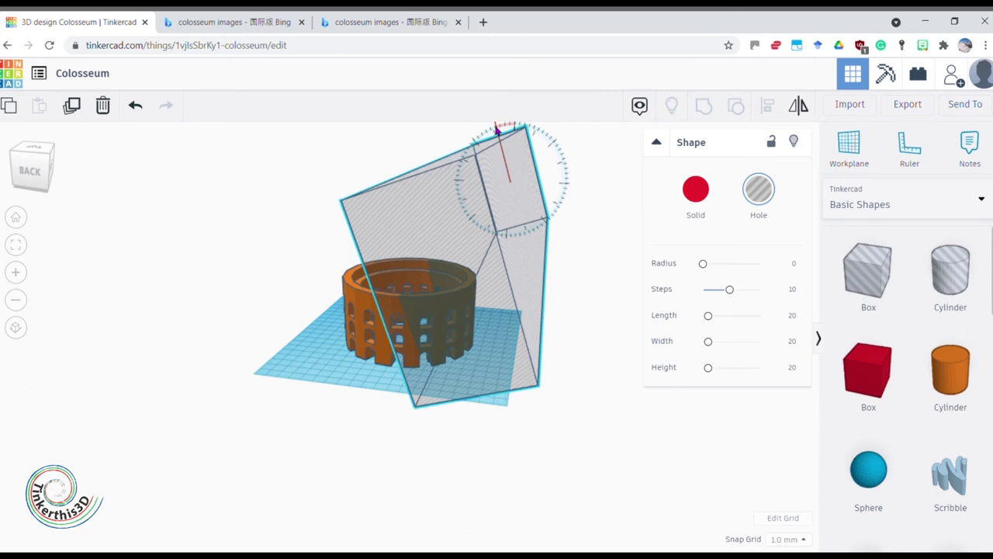
{"action": "left_click_drag", "start_coordinate": [497, 130], "coordinate": [497, 131]}
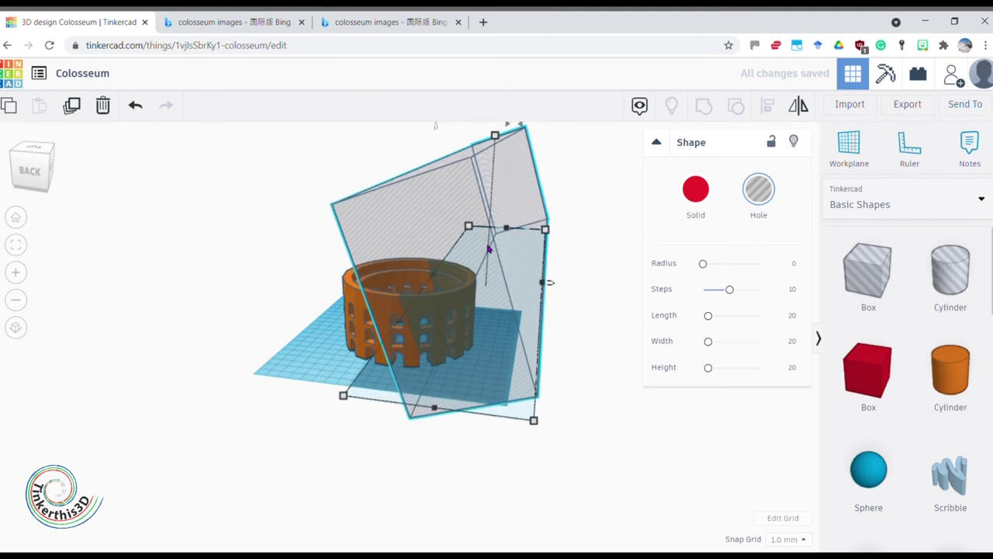
Shift the tilted box hole across the rings by 5.08 mm and -18 mm and inspect its sloping cut from the side
{"action": "mouse_move", "coordinate": [447, 222]}
{"action": "left_mouse_down"}
{"action": "mouse_move", "coordinate": [448, 240]}
{"action": "mouse_move", "coordinate": [448, 224]}
{"action": "mouse_move", "coordinate": [433, 225]}
{"action": "left_mouse_up"}
{"action": "scroll", "coordinate": [464, 188], "scroll_direction": "down", "scroll_amount": 3}
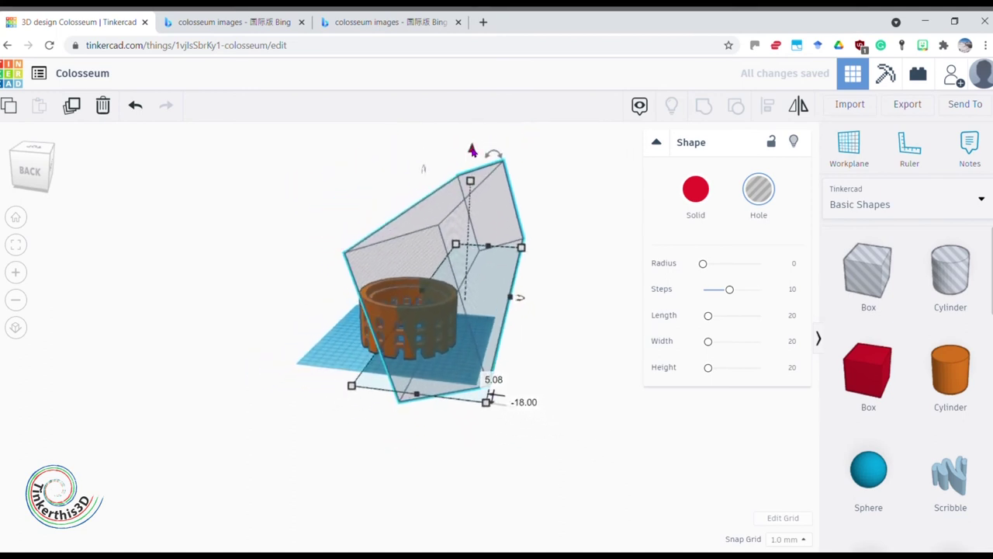
{"action": "right_click_drag", "start_coordinate": [447, 383], "coordinate": [577, 359]}
{"action": "left_click", "coordinate": [370, 332]}
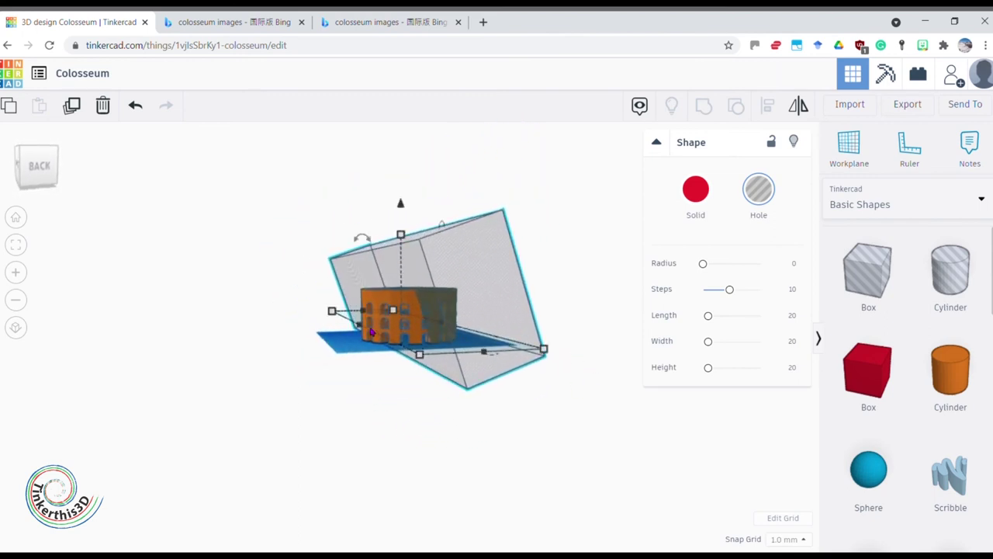
Group the outer arched ring with the tilted box hole to cut its sloping ends
{"action": "left_click", "coordinate": [375, 303]}
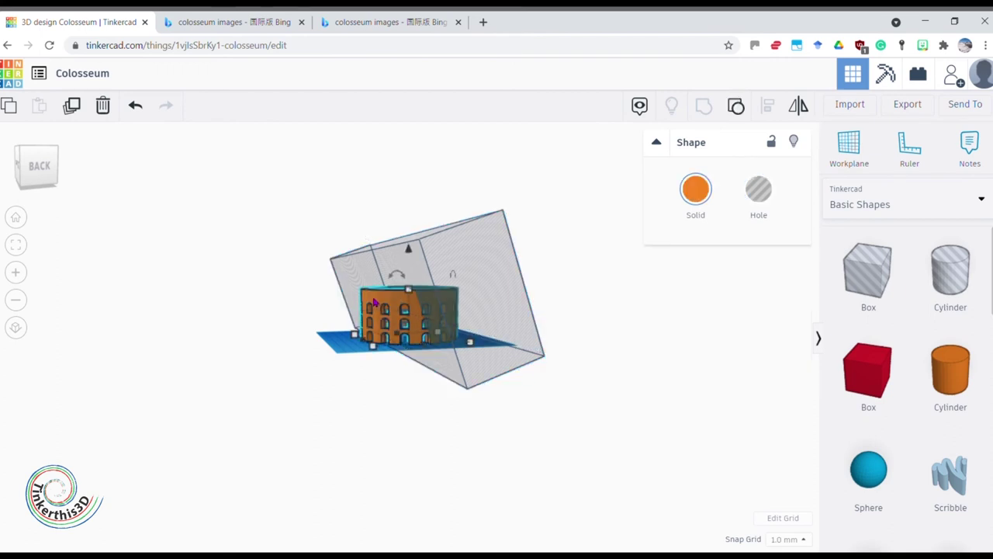
{"action": "left_click", "coordinate": [475, 267], "text": "shift"}
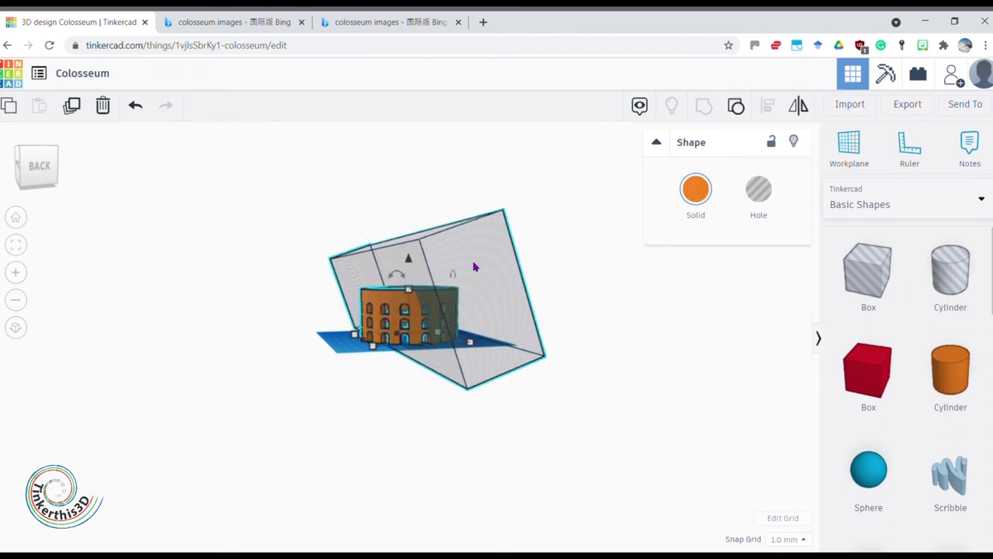
{"action": "left_click", "coordinate": [706, 106]}
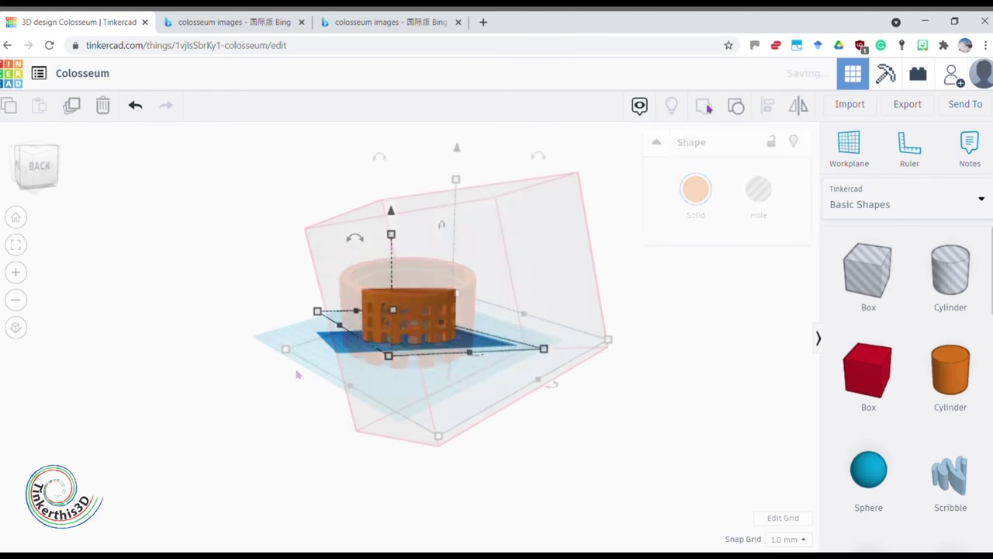
{"action": "right_click_drag", "start_coordinate": [363, 364], "coordinate": [582, 382]}
{"action": "scroll", "coordinate": [419, 348], "scroll_direction": "up", "scroll_amount": 5}
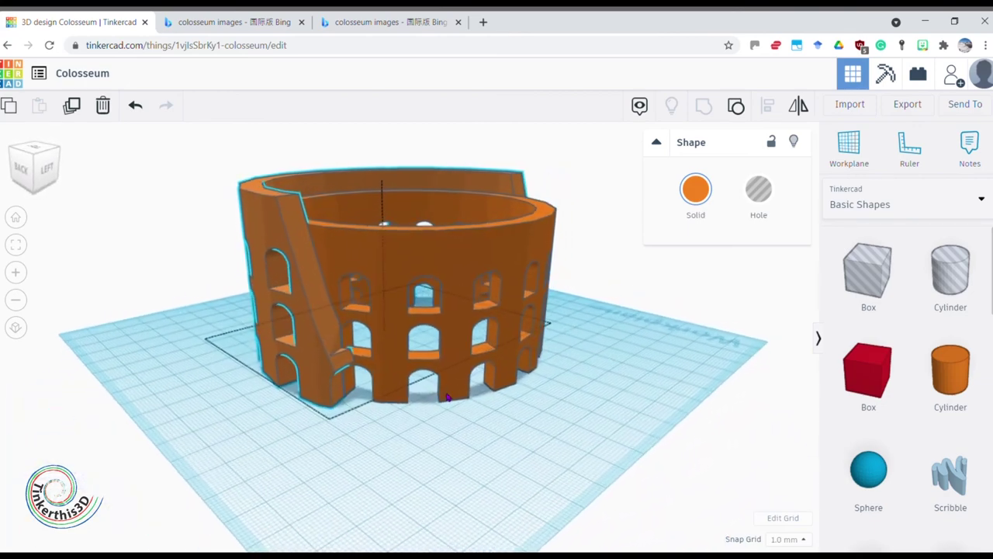
Add a box hole, tilt it onto its edge, and place it across the top rim of the inner ring on its exposed side
{"action": "left_click_drag", "start_coordinate": [882, 287], "coordinate": [512, 475]}
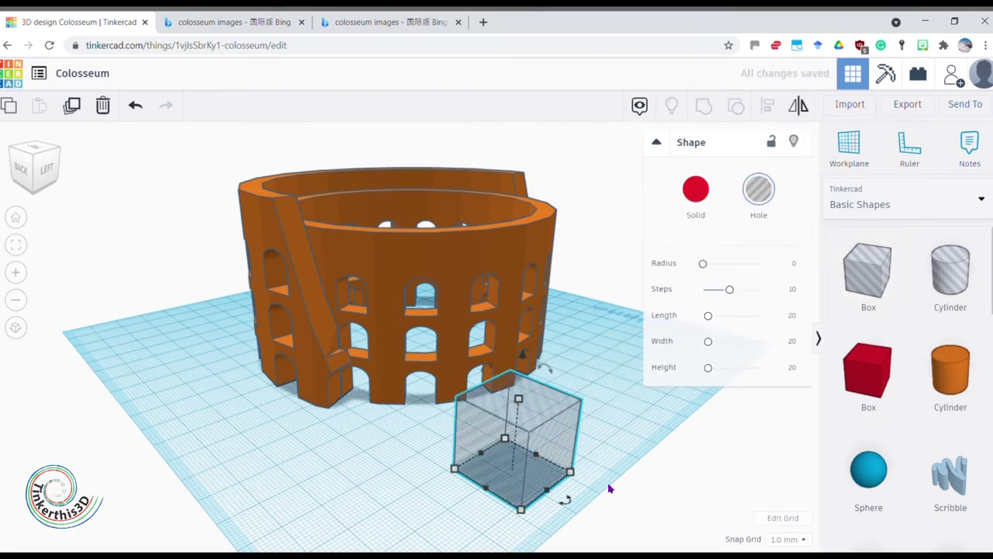
{"action": "right_click_drag", "start_coordinate": [580, 515], "coordinate": [380, 314]}
{"action": "left_click_drag", "start_coordinate": [337, 238], "coordinate": [270, 244]}
{"action": "mouse_move", "coordinate": [468, 383]}
{"action": "right_mouse_down"}
{"action": "mouse_move", "coordinate": [475, 419]}
{"action": "mouse_move", "coordinate": [469, 391]}
{"action": "right_mouse_up"}
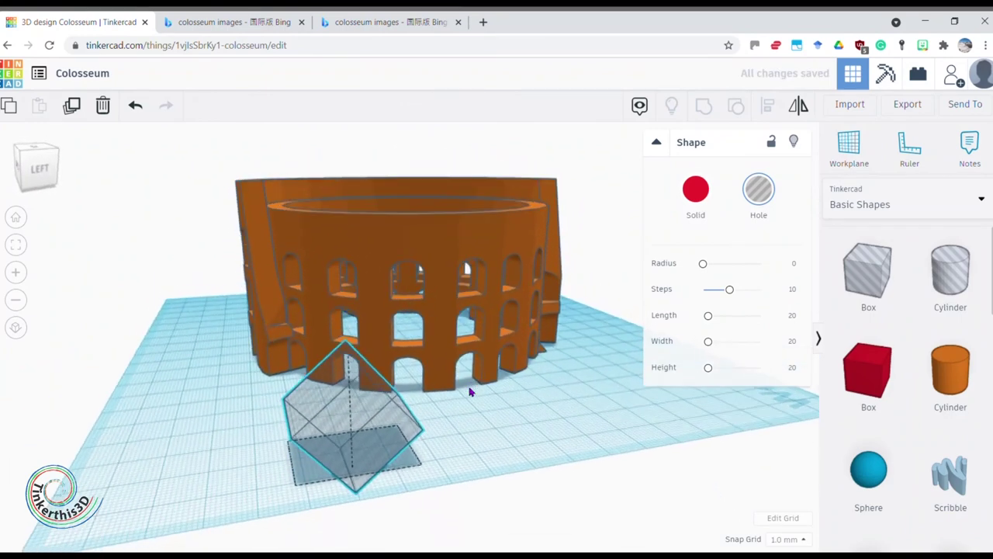
{"action": "left_click_drag", "start_coordinate": [361, 391], "coordinate": [445, 124]}
{"action": "right_click_drag", "start_coordinate": [445, 130], "coordinate": [413, 271]}
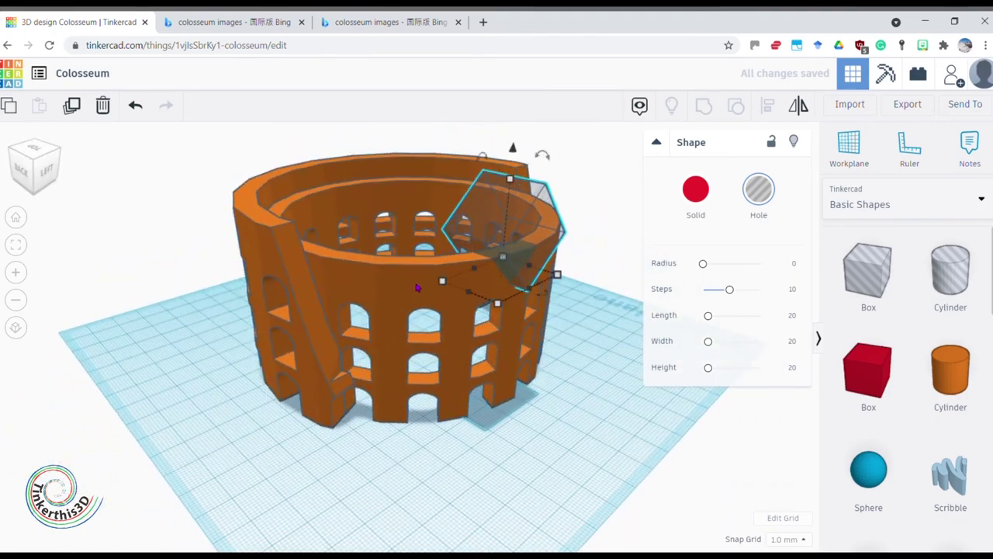
Group the small tilted box hole with the inner ring to cut a V-shaped notch in its rim
{"action": "left_click", "coordinate": [419, 290], "text": "shift"}
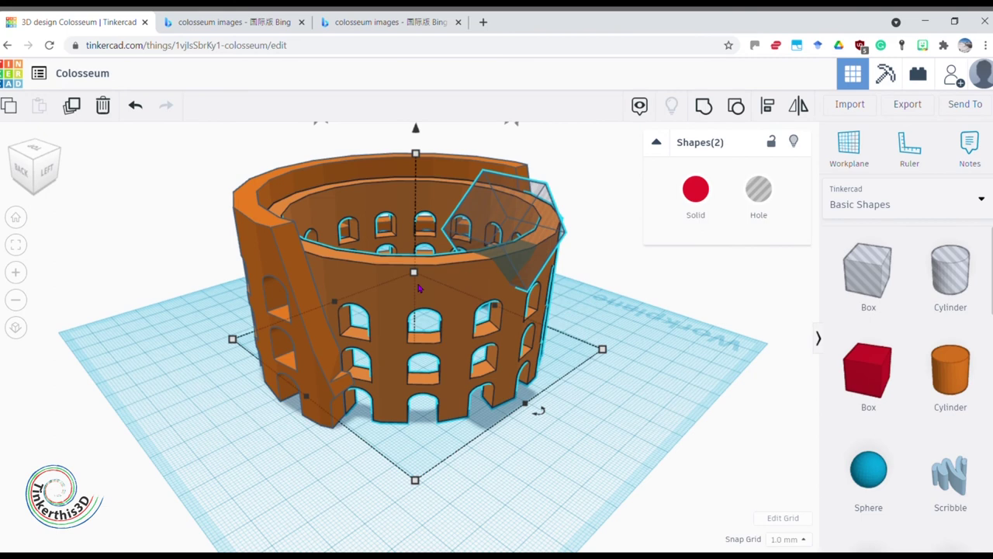
{"action": "left_click", "coordinate": [703, 106]}
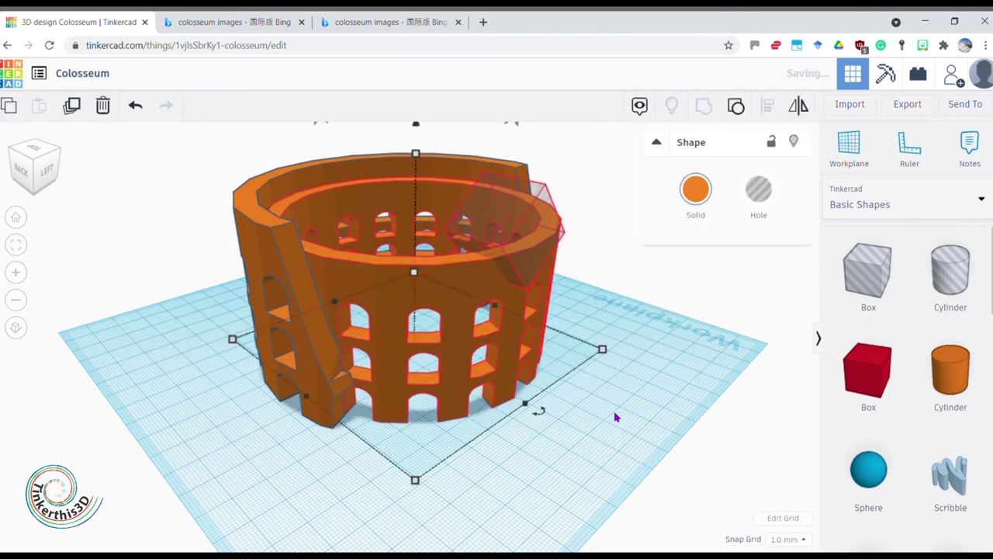
{"action": "scroll", "coordinate": [590, 417], "scroll_direction": "down", "scroll_amount": 2}
{"action": "right_click_drag", "start_coordinate": [584, 419], "coordinate": [381, 259]}
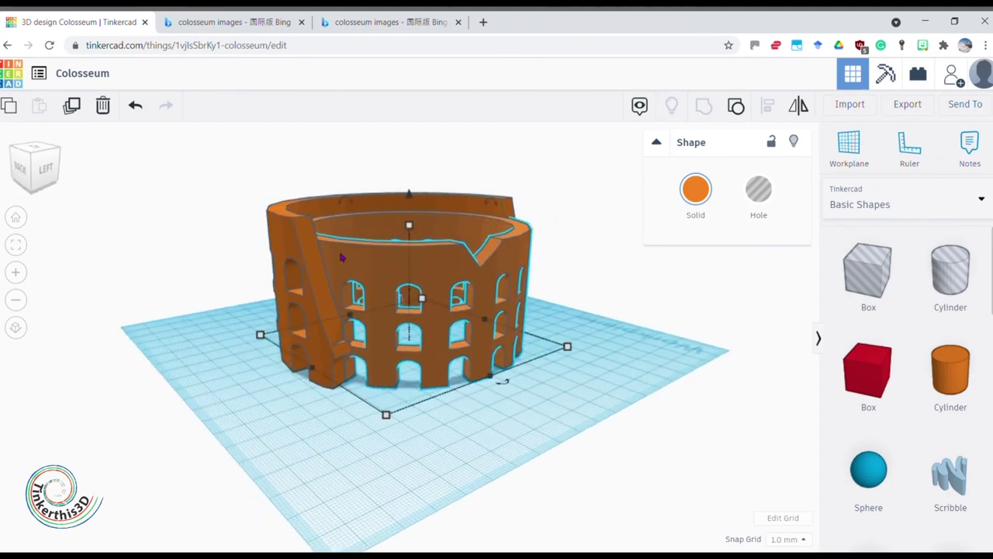
{"action": "right_click_drag", "start_coordinate": [435, 432], "coordinate": [481, 450]}
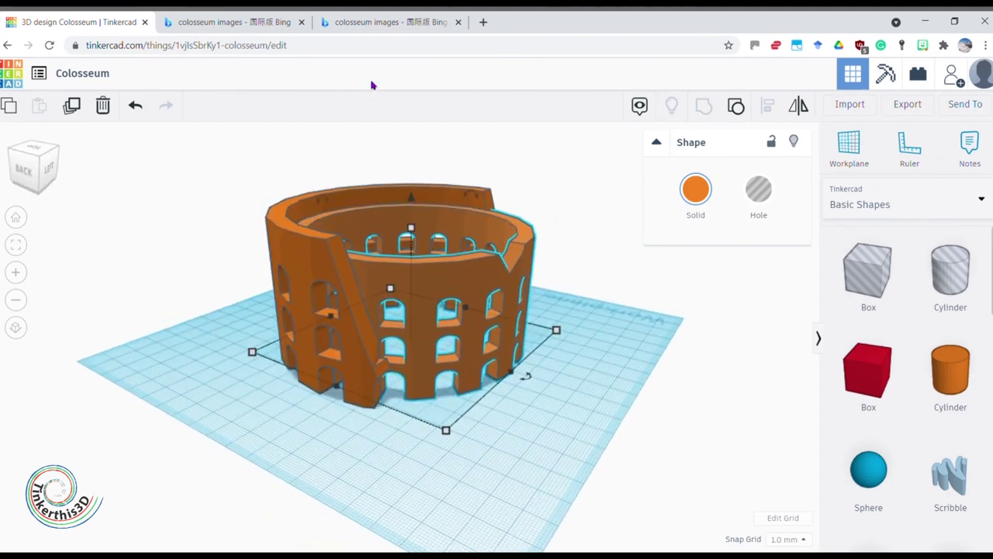
Compare the walls with the Colosseum reference photo and group both ring walls into one shape
{"action": "left_click", "coordinate": [379, 18]}
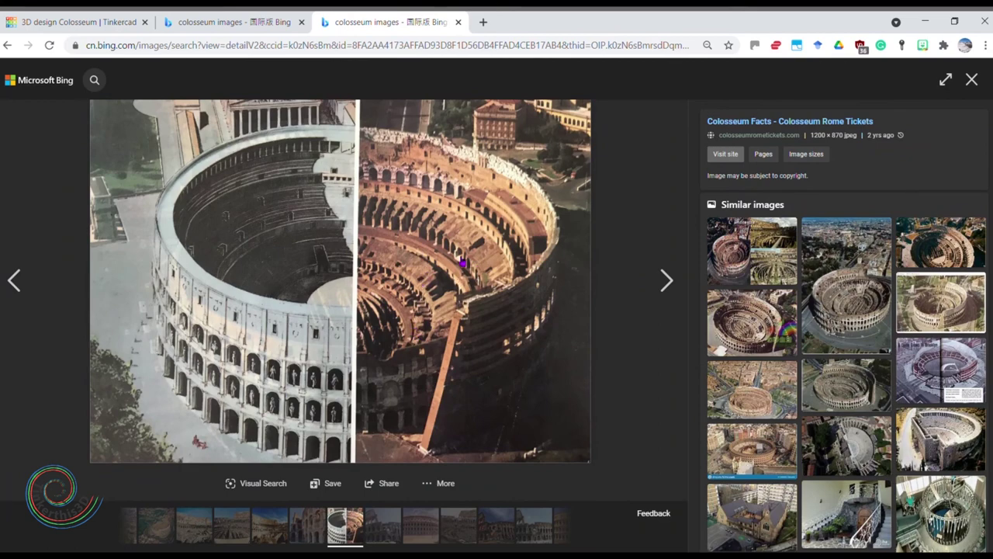
{"action": "left_click", "coordinate": [81, 23]}
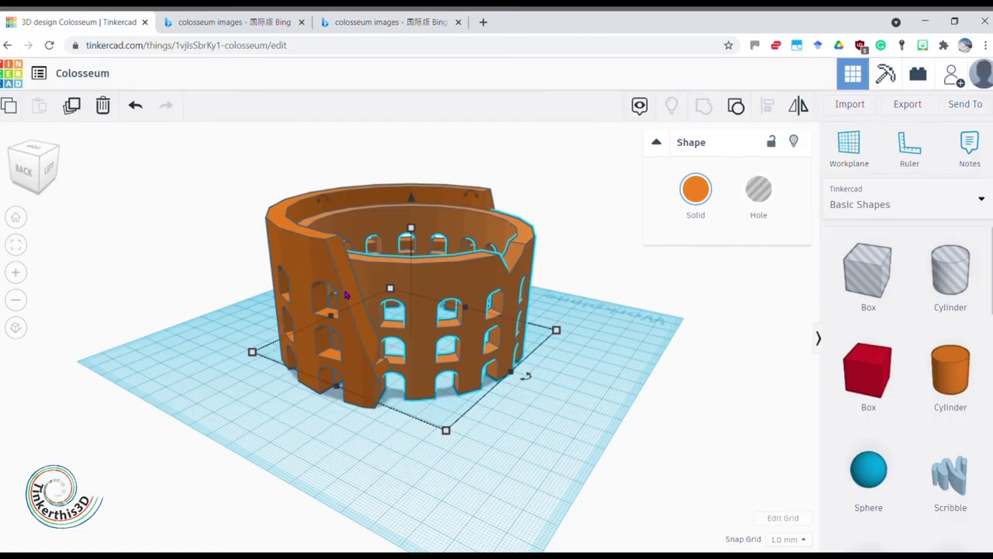
{"action": "right_click_drag", "start_coordinate": [541, 417], "coordinate": [457, 456]}
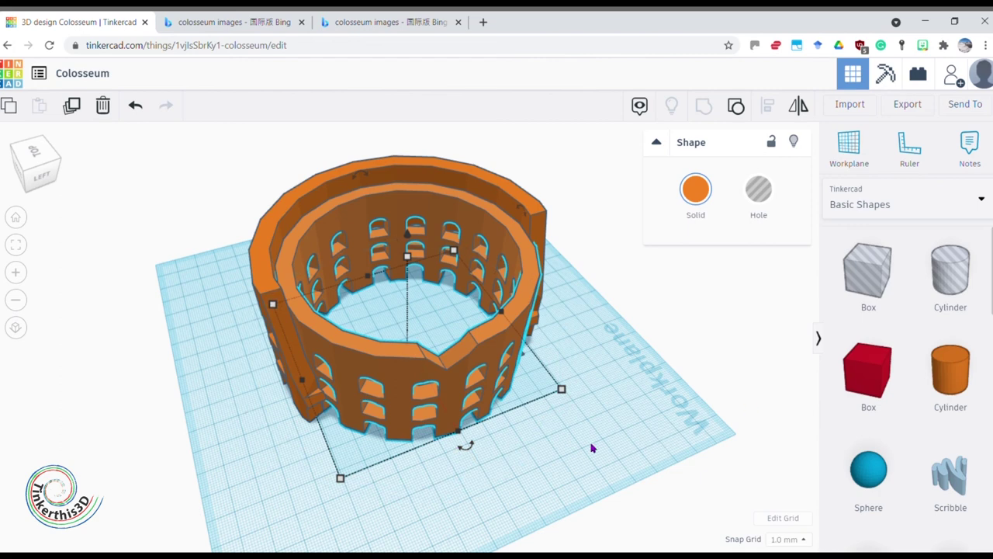
{"action": "right_click_drag", "start_coordinate": [591, 448], "coordinate": [664, 428]}
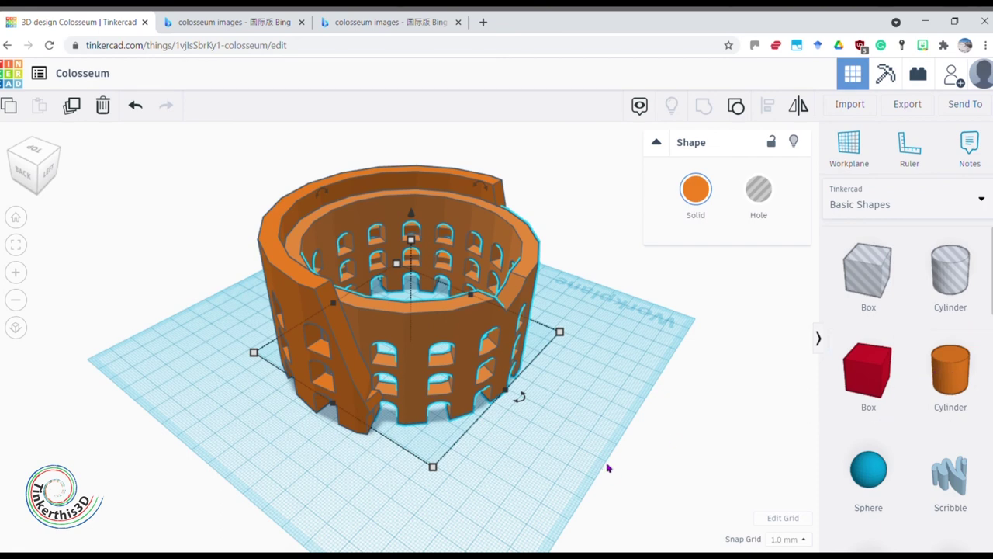
{"action": "left_click_drag", "start_coordinate": [607, 468], "coordinate": [214, 160]}
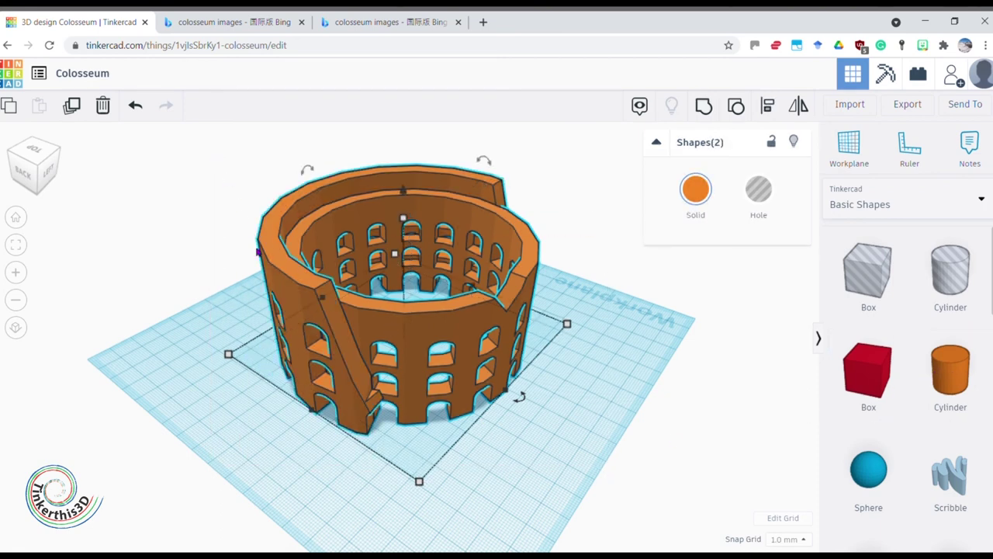
{"action": "left_click", "coordinate": [705, 108]}
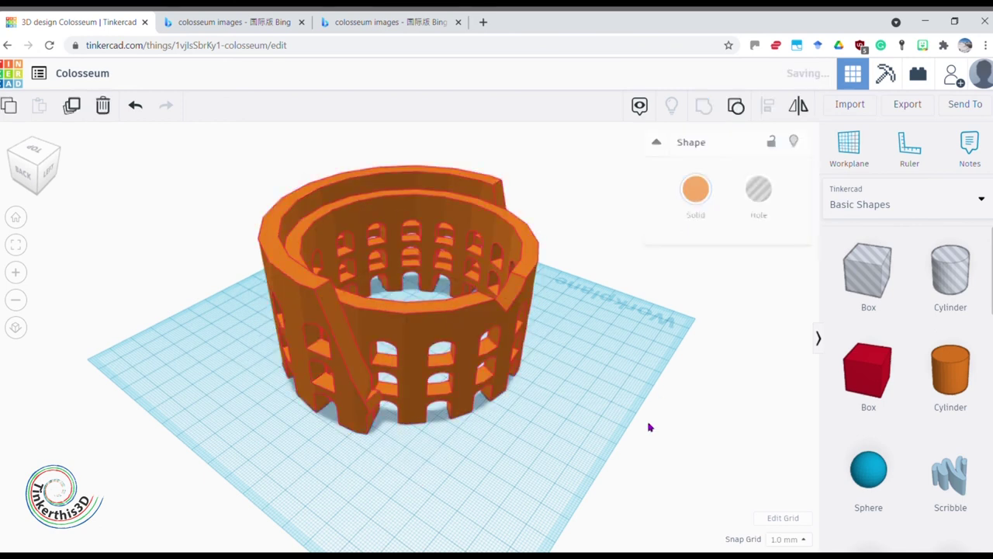
Check the grouped walls' footprint and add a solid cylinder 116 mm long and 116 mm wide as a base
{"action": "left_click", "coordinate": [564, 497]}
{"action": "left_click", "coordinate": [355, 423]}
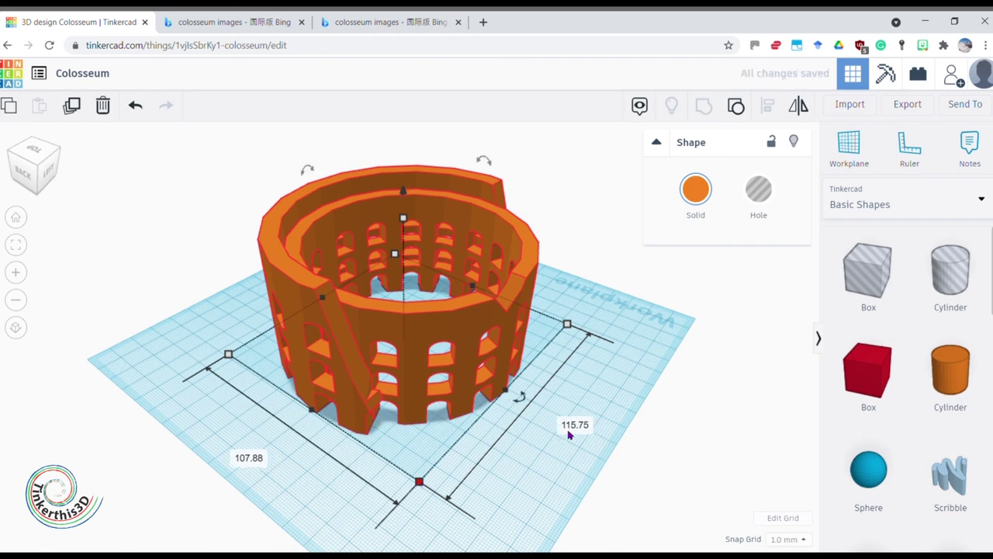
{"action": "left_click", "coordinate": [617, 463]}
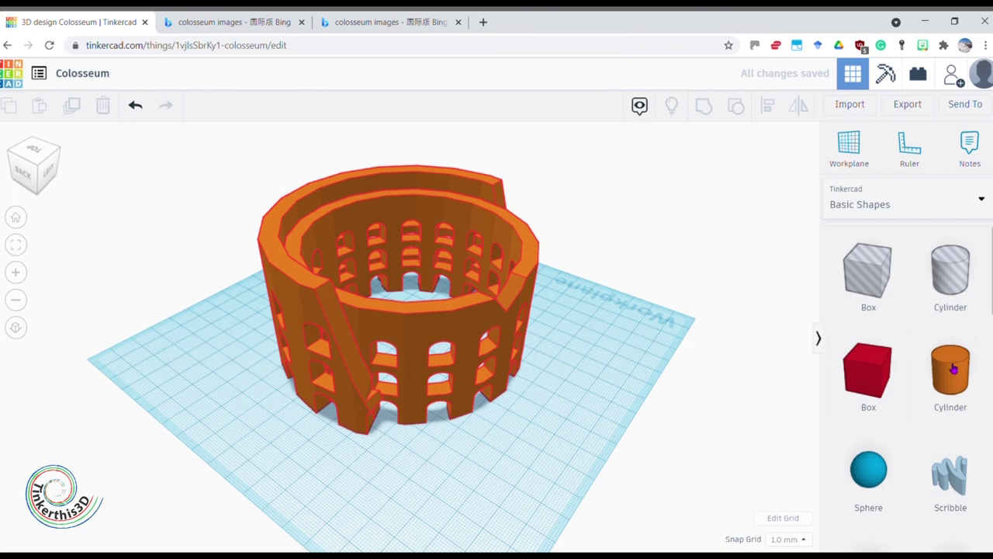
{"action": "left_click_drag", "start_coordinate": [961, 376], "coordinate": [543, 427]}
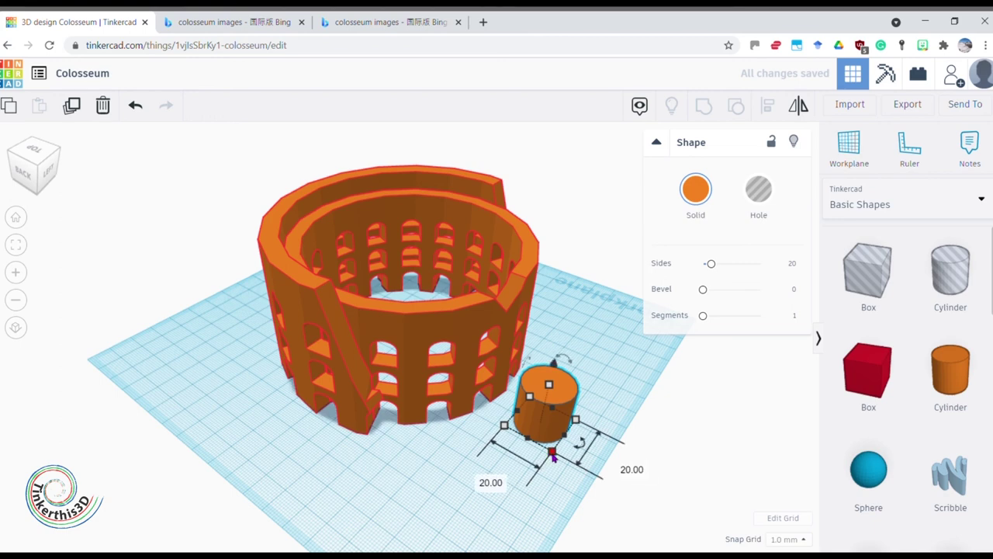
{"action": "left_click", "coordinate": [637, 471]}
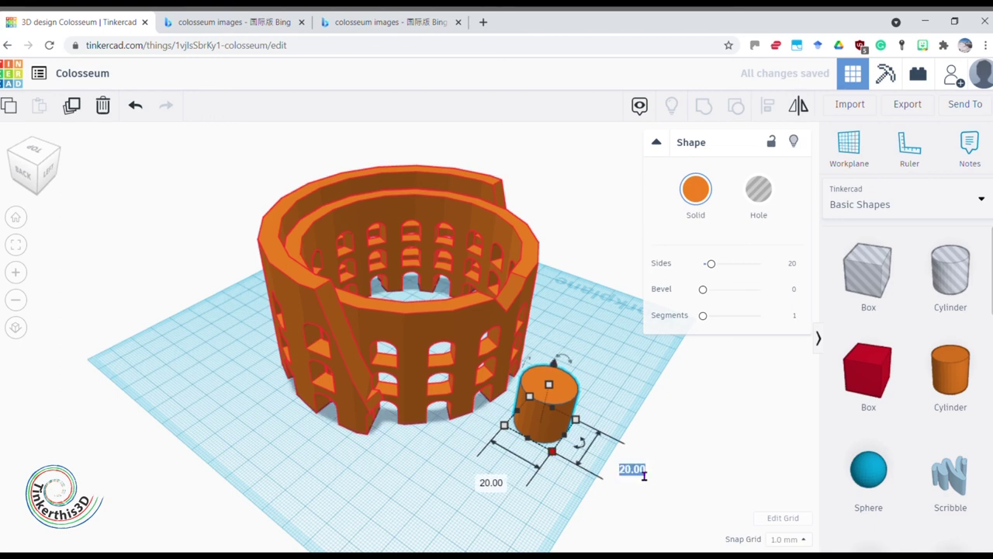
{"action": "type", "text": "116"}
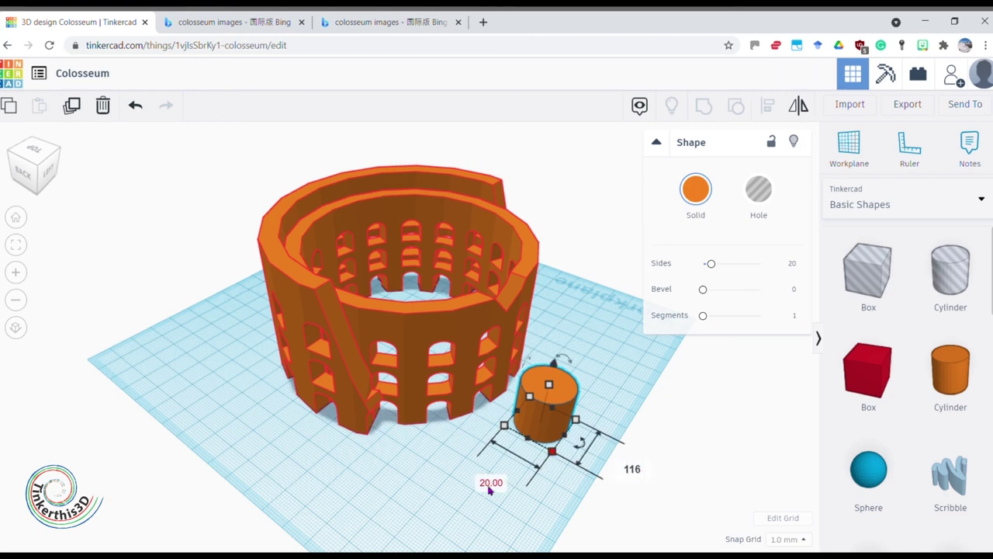
{"action": "key", "text": "Return"}
{"action": "key", "text": "Tab"}
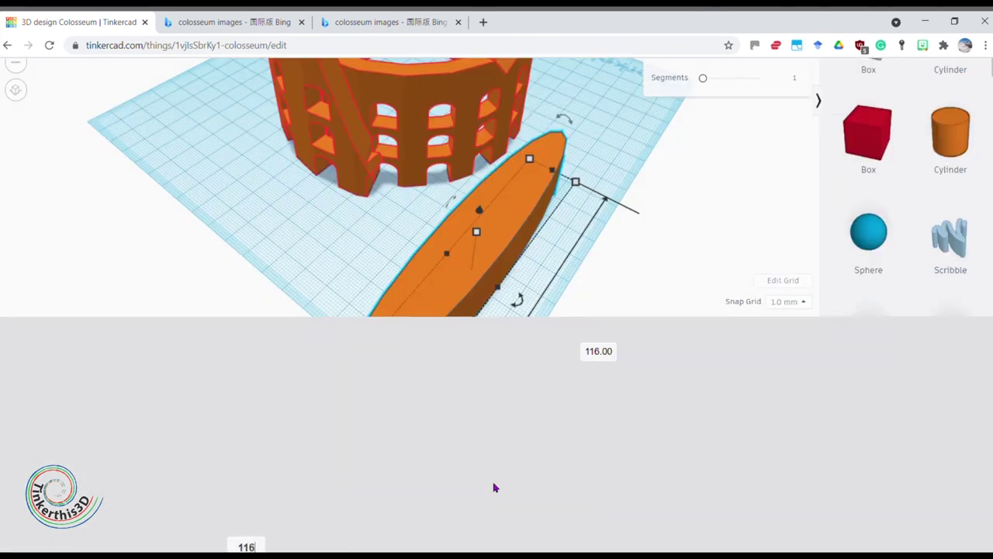
{"action": "type", "text": "116"}
{"action": "key", "text": "Return"}
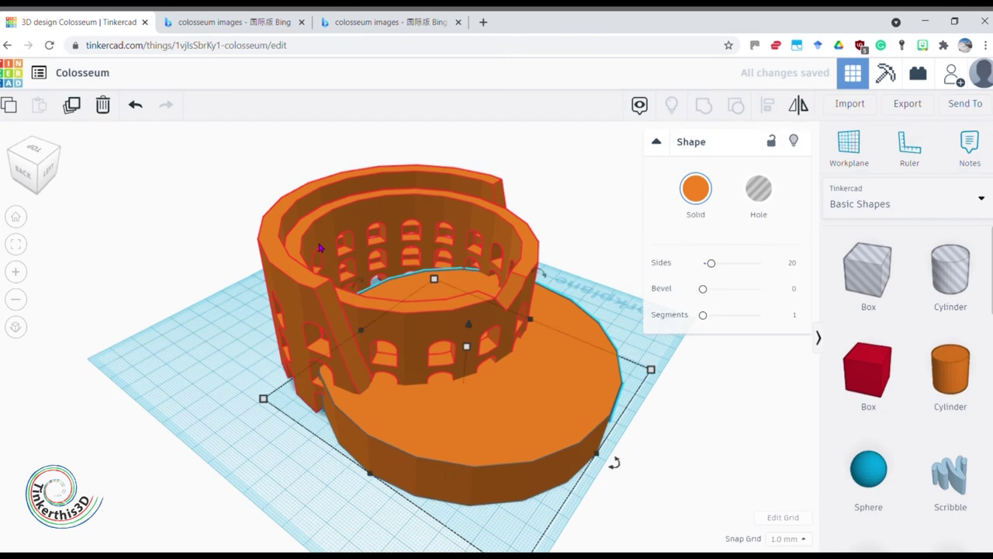
Align the base cylinder and the grouped walls to a common centre on the workplane
{"action": "left_click", "coordinate": [320, 249], "text": "shift"}
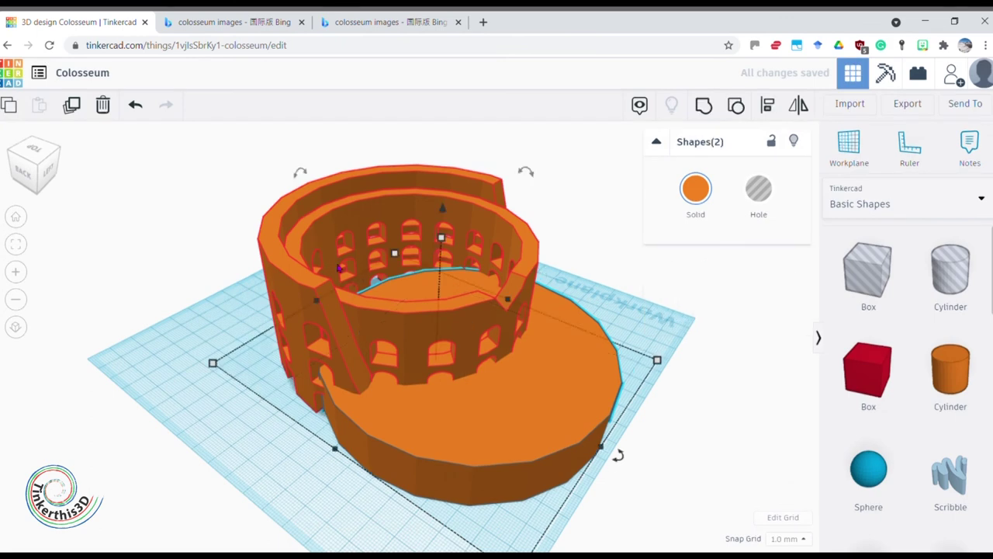
{"action": "left_click", "coordinate": [769, 109]}
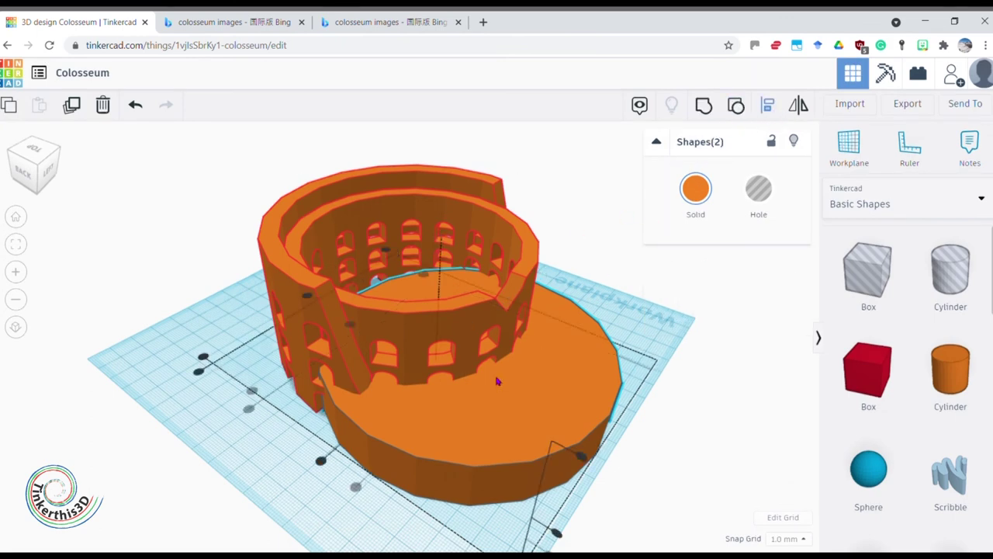
{"action": "left_click", "coordinate": [321, 461]}
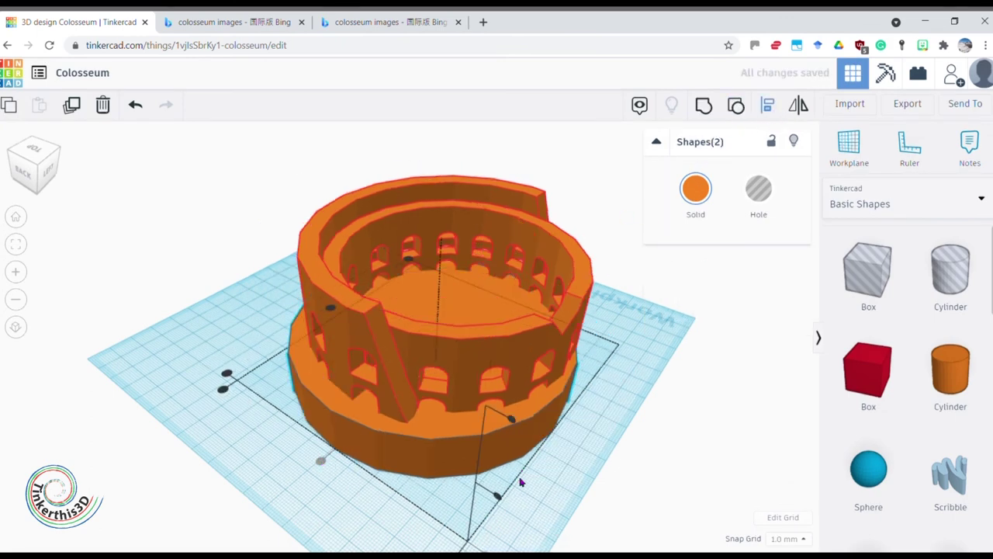
{"action": "right_click_drag", "start_coordinate": [322, 467], "coordinate": [347, 445]}
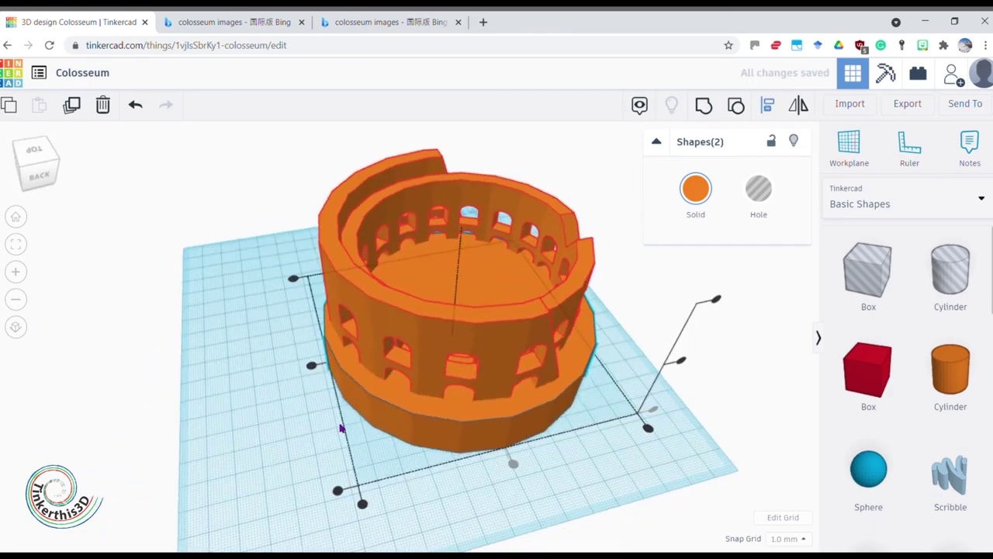
{"action": "left_click", "coordinate": [312, 369]}
{"action": "right_click_drag", "start_coordinate": [565, 487], "coordinate": [346, 444]}
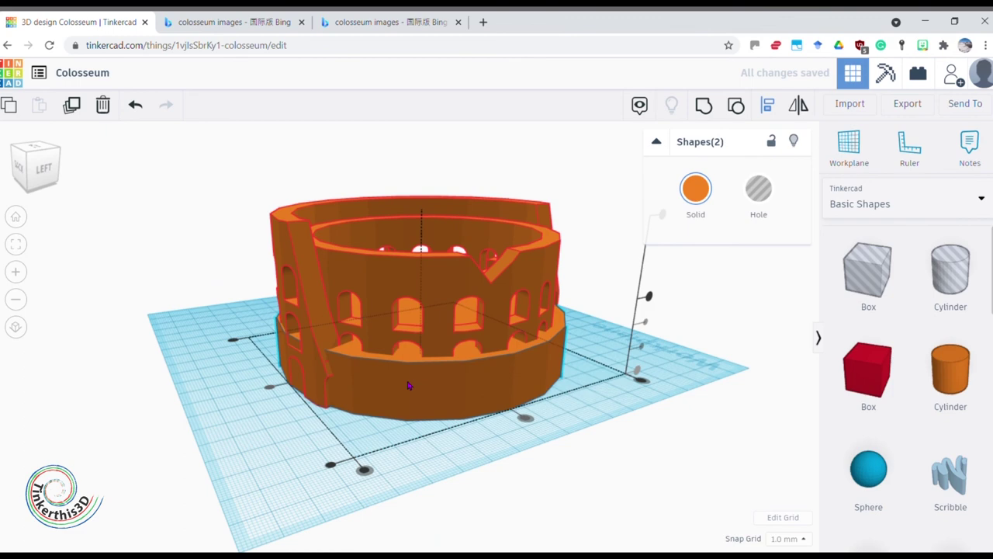
{"action": "left_click", "coordinate": [545, 476]}
Lower the base cylinder's height to 2 mm so it forms a thin floor under the walls
{"action": "left_click", "coordinate": [465, 396]}
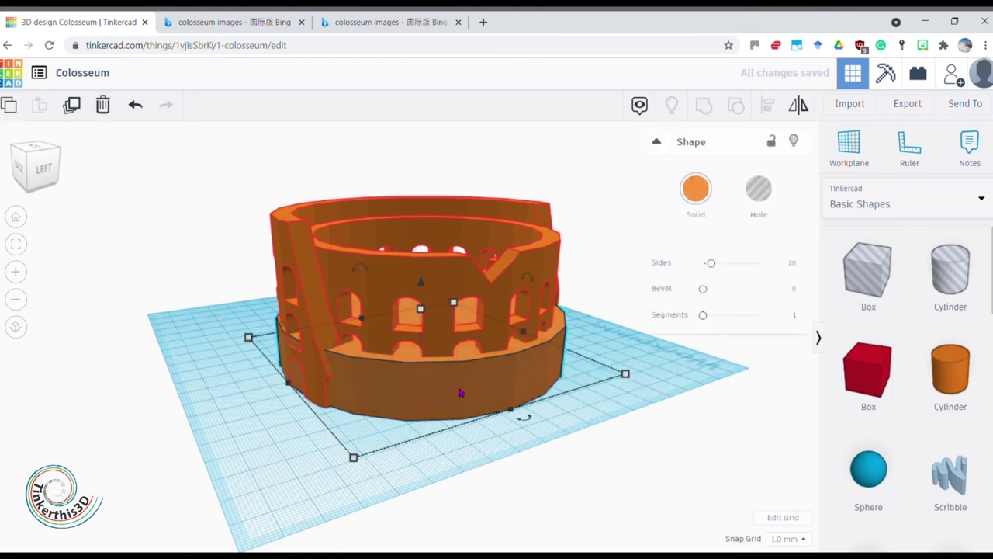
{"action": "left_click_drag", "start_coordinate": [423, 312], "coordinate": [424, 352]}
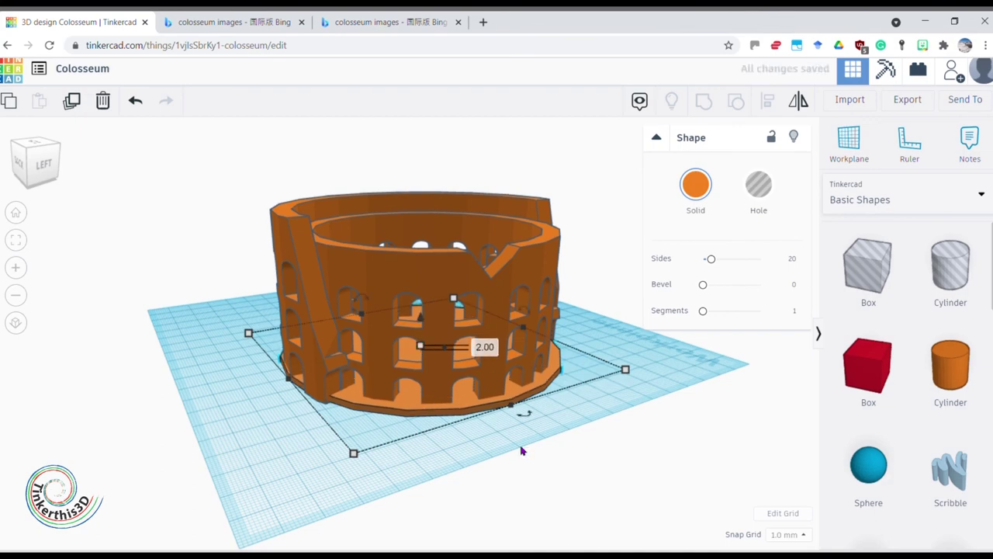
{"action": "left_click", "coordinate": [543, 444]}
{"action": "right_click_drag", "start_coordinate": [552, 442], "coordinate": [563, 464]}
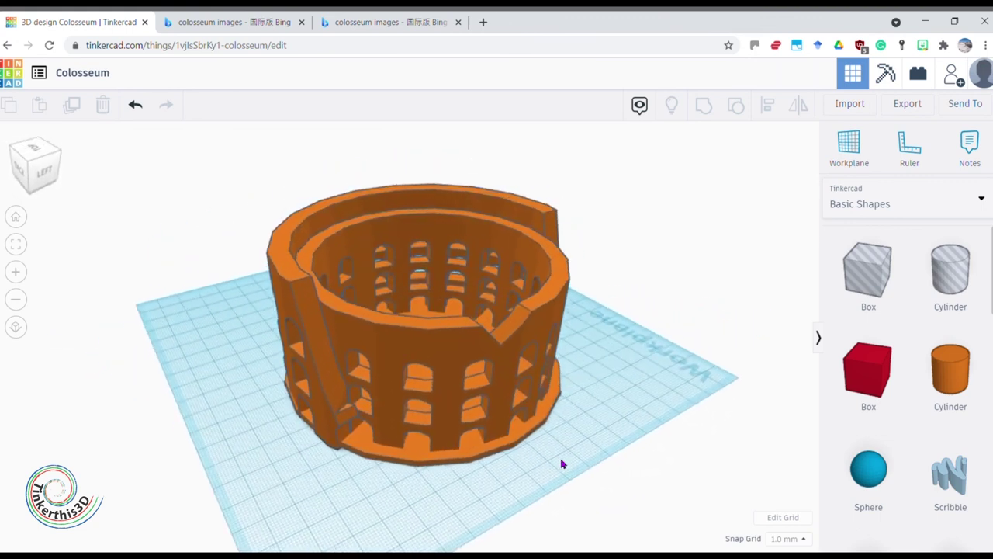